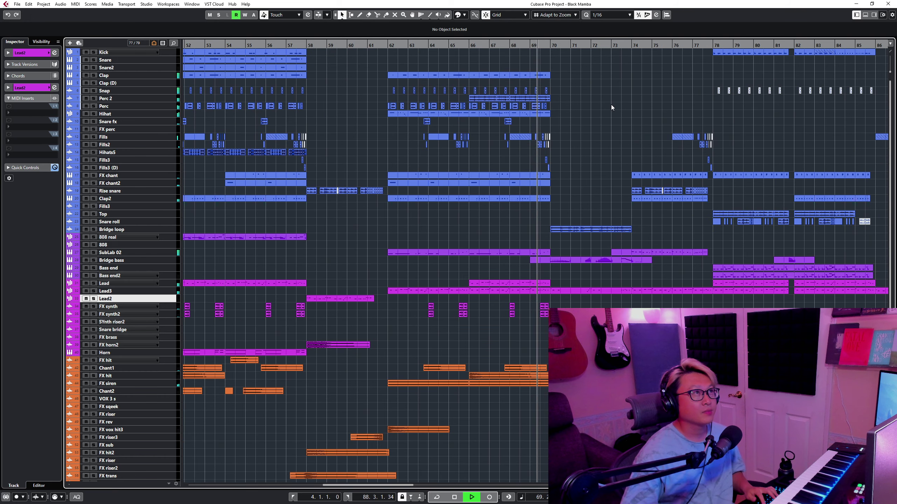
- Stop playback of the arrangement and move the playhead to bar 62
key("g")
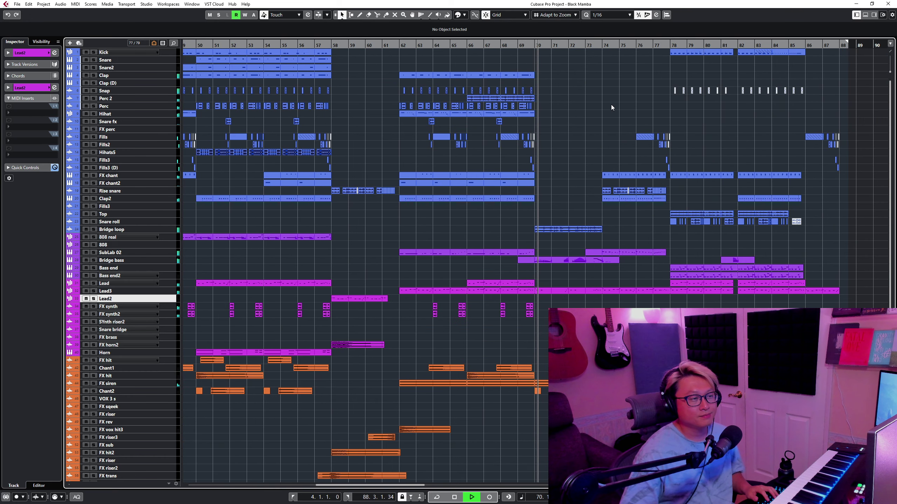
key("g")
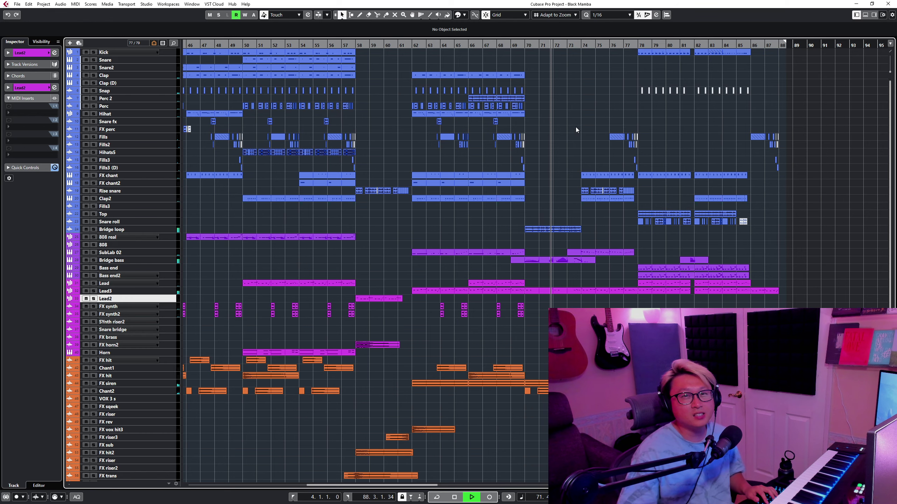
key("g")
key("h")
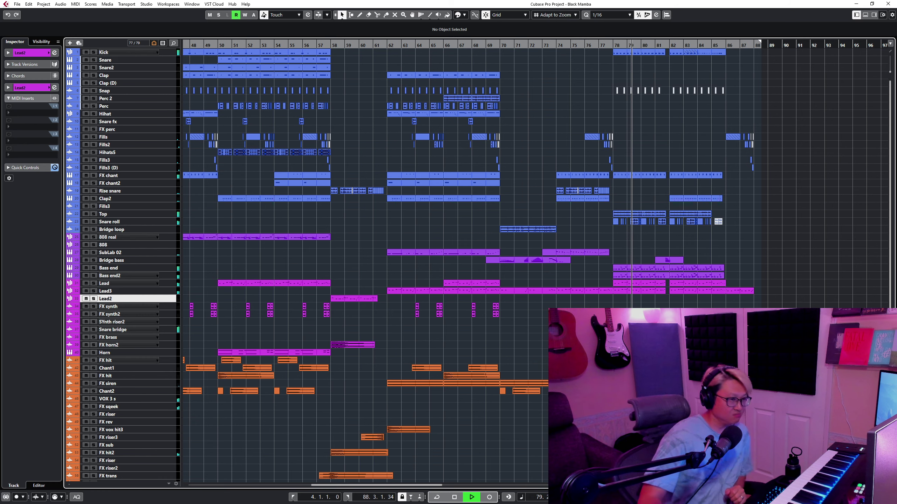
key("space")
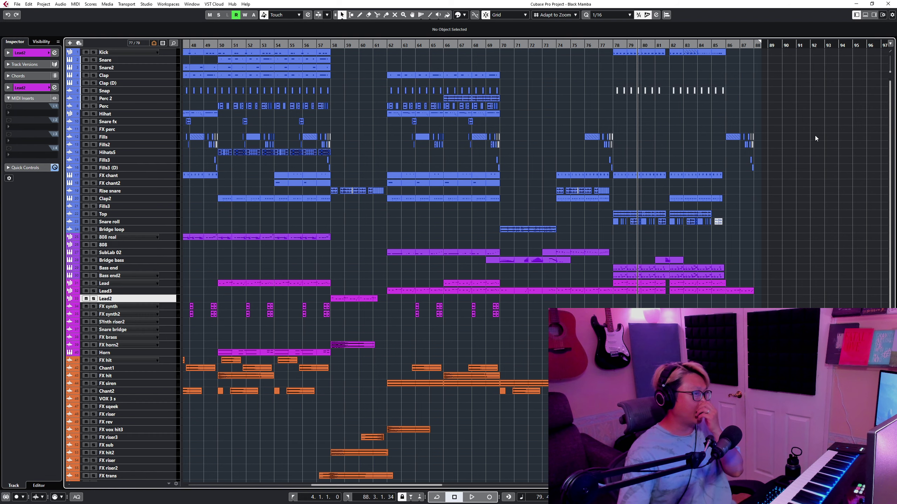
left_click(388, 46)
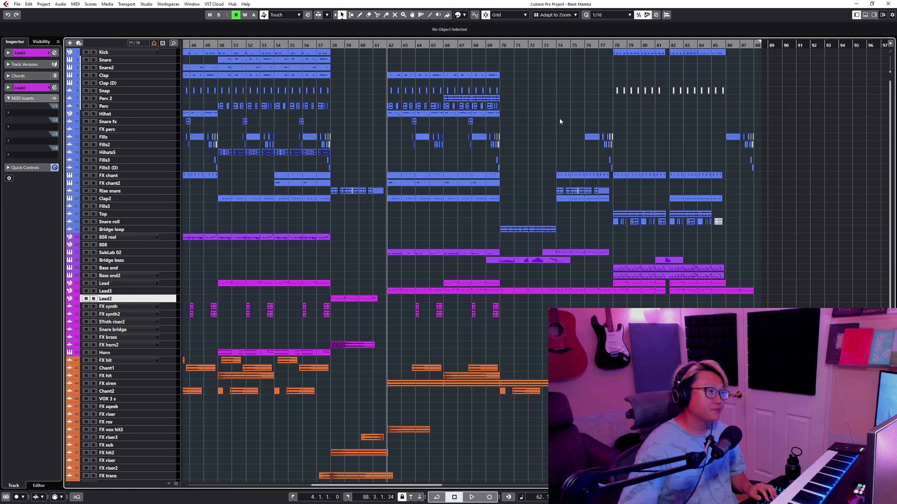
- Enlarge the track rows and solo all tracks from Clap through Clap2
key("shift+h")
right_click(426, 136)
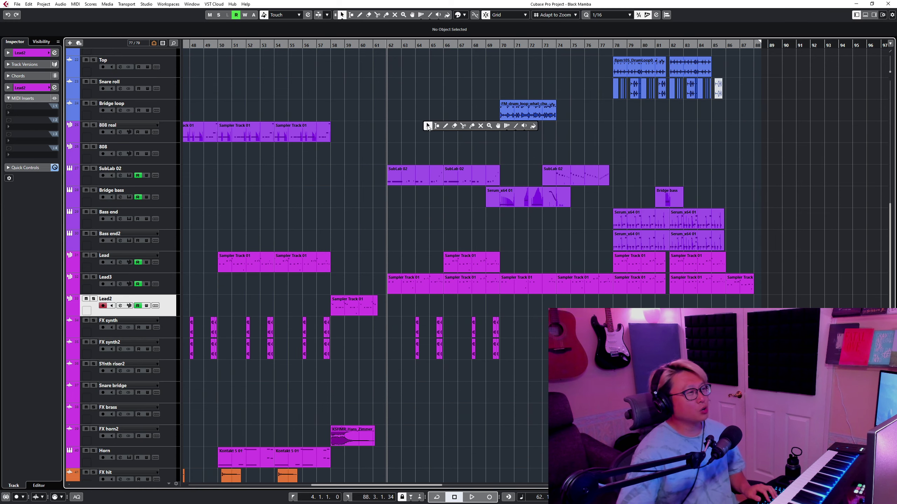
scroll(426, 136, "up", 6)
scroll(425, 137, "up", 4)
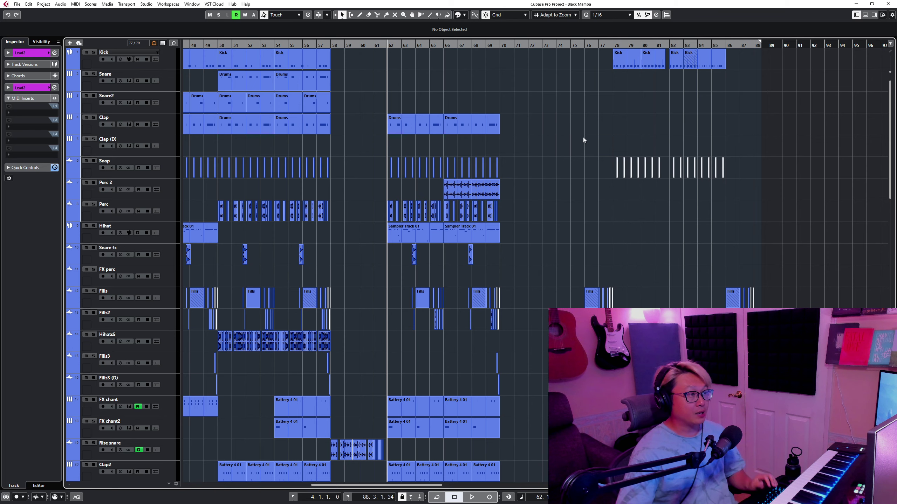
key("shift+g")
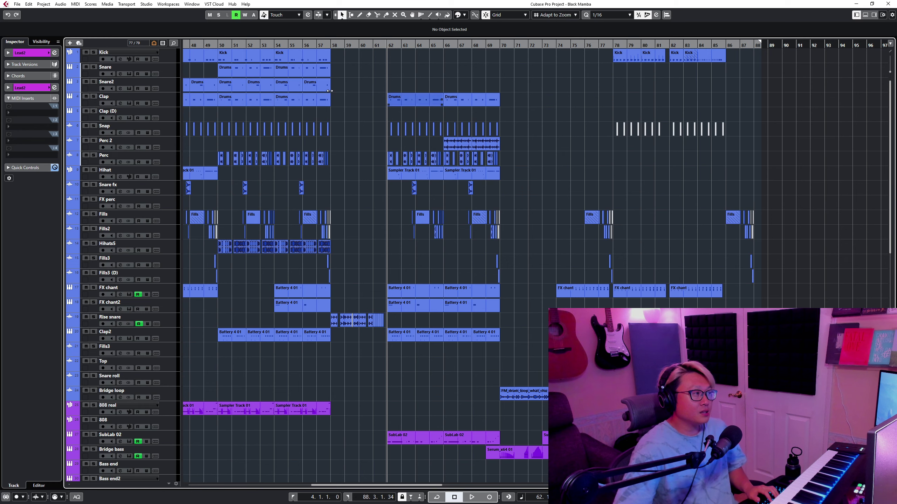
left_click(171, 99)
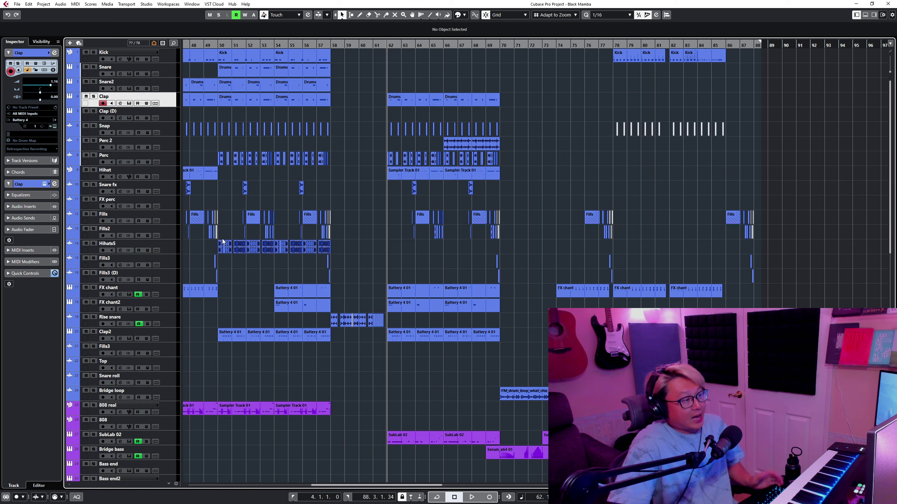
left_click(169, 338, "shift")
left_click(94, 96)
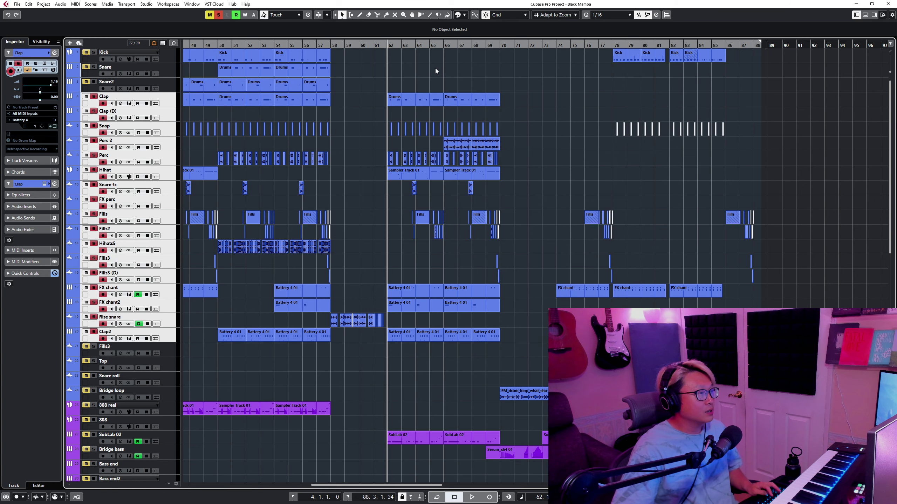
- Set the loop range around the two Clap parts starting at bar 62 and start cycled playback
left_click_drag(379, 85, 505, 102)
key("p")
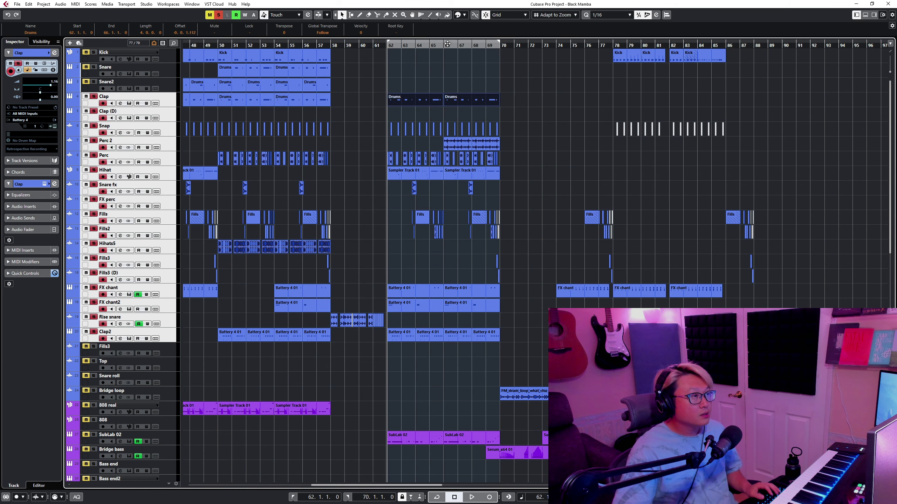
key("slash")
key("space")
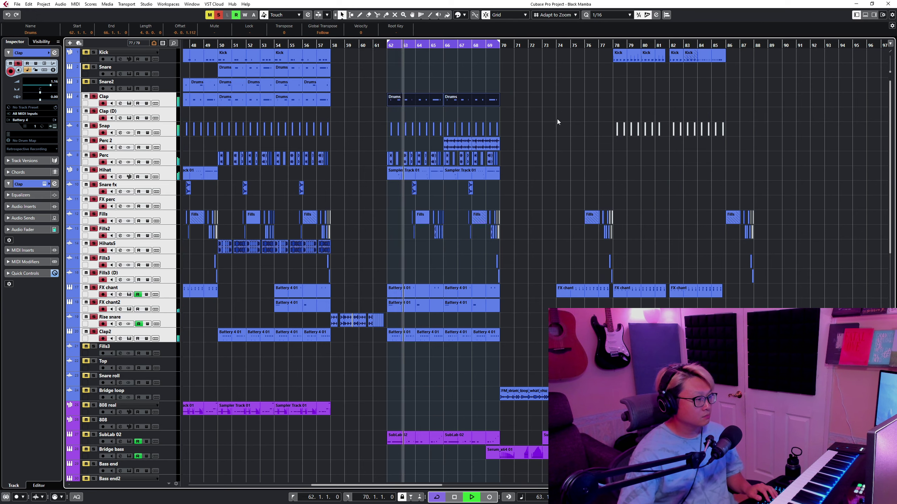
- Listen to the soloed drum tracks, replay them from bar 62, and stop playback
scroll(557, 119, "down", 3)
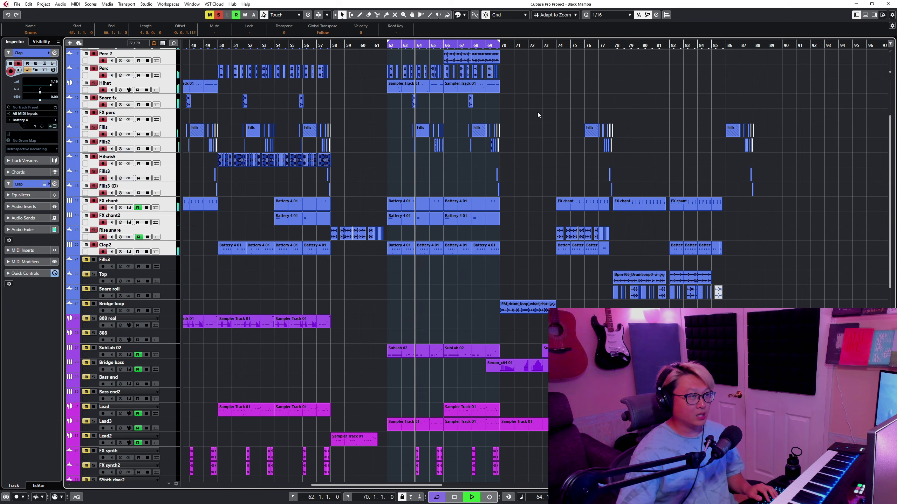
scroll(536, 112, "up", 3)
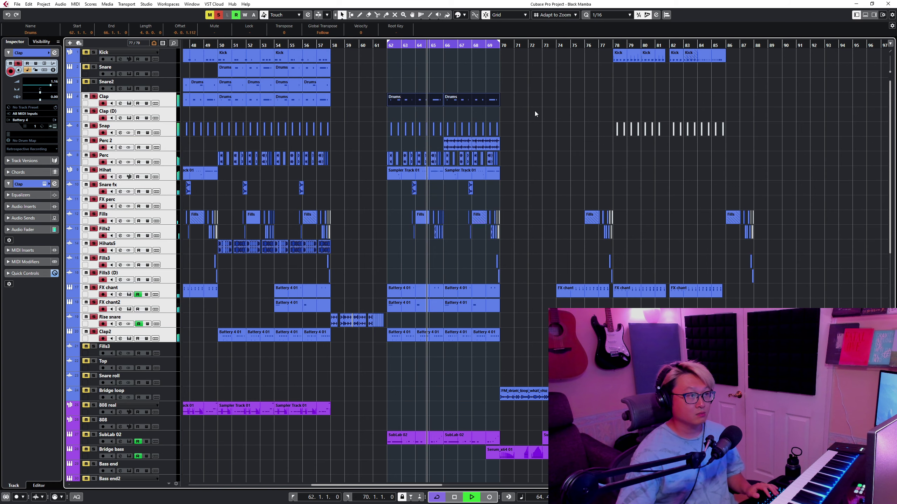
key("space")
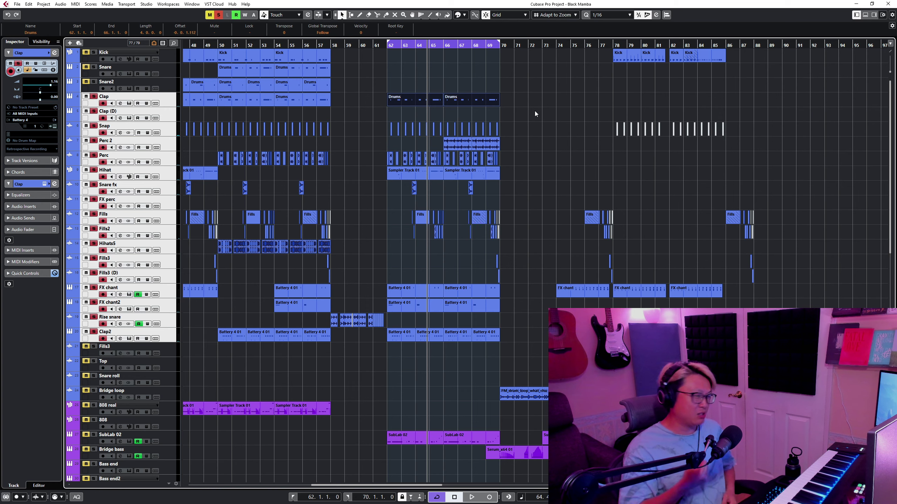
left_click(387, 45)
key("space")
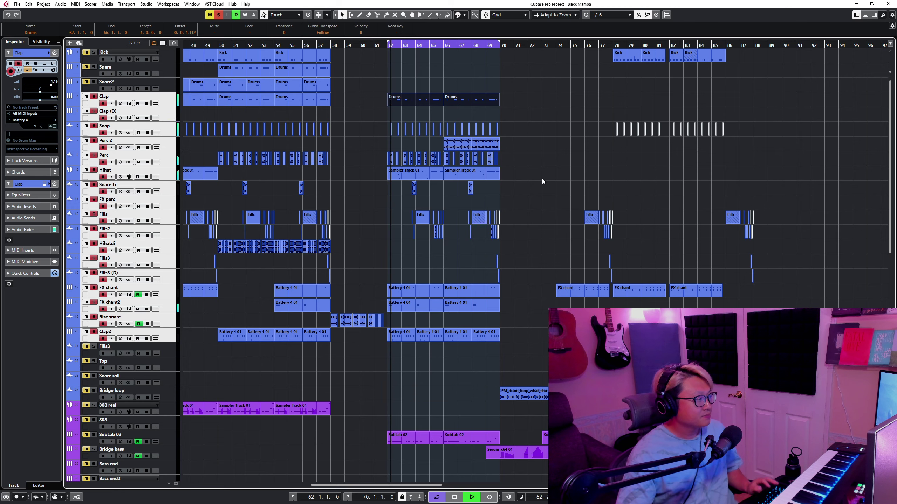
scroll(541, 184, "down", 5)
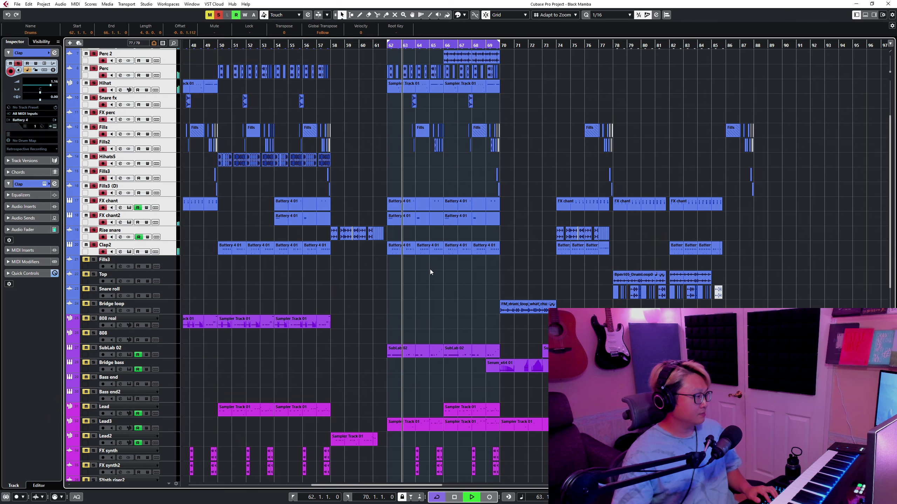
right_click(434, 202)
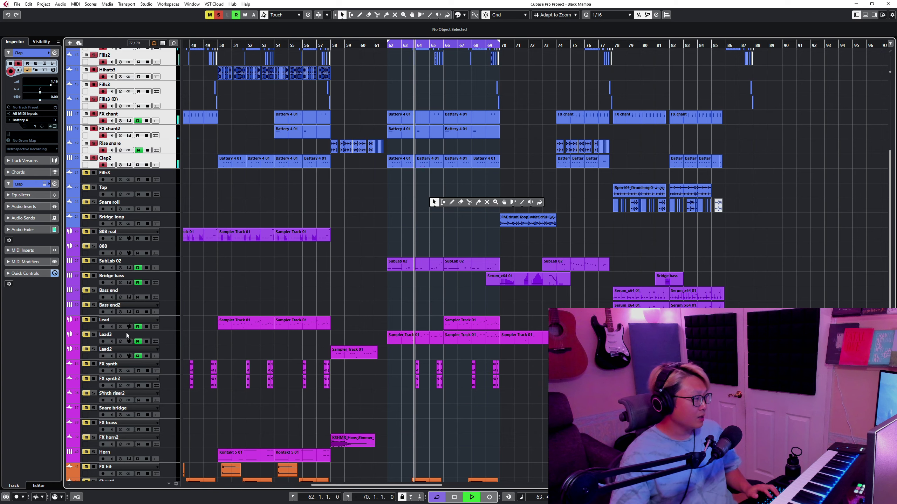
key("space")
- Move the Lead3 track above Lead and play the loop from bar 62 with only Lead3 soloed
left_click(169, 342)
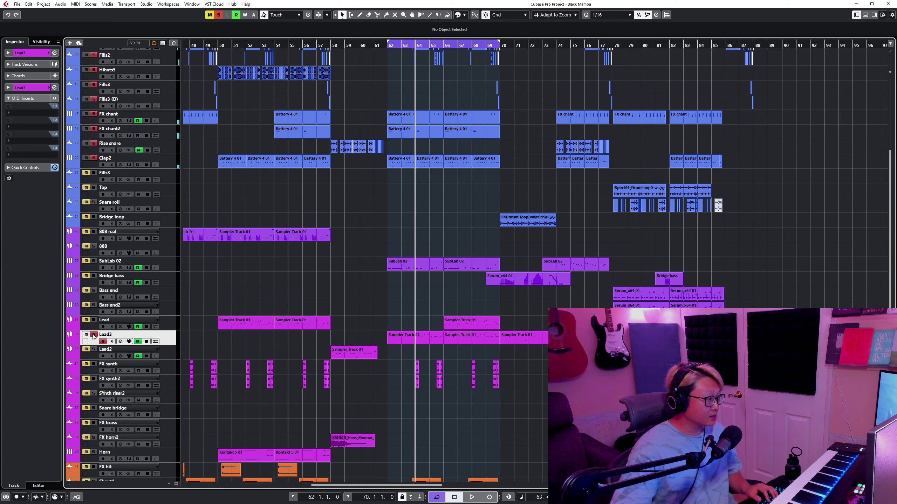
left_click_drag(120, 327, 120, 325)
left_click(388, 50)
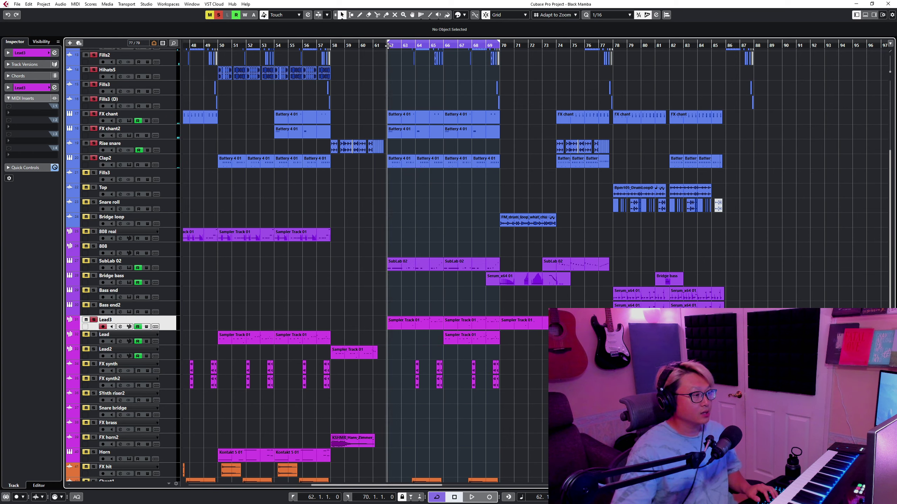
left_click(219, 16)
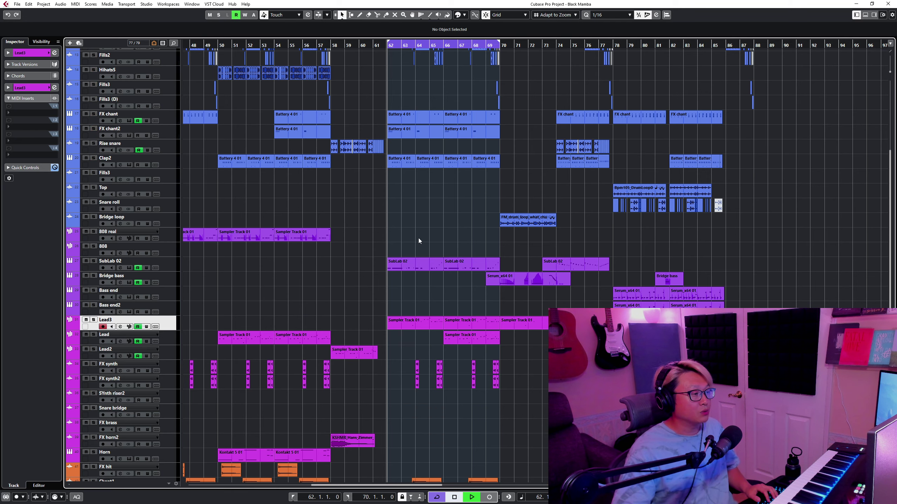
key("space")
left_click(94, 319)
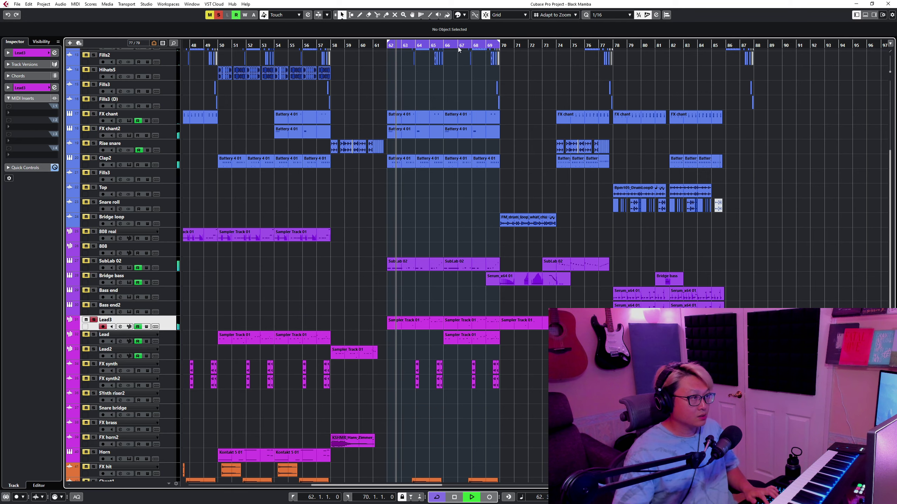
- Open Lead3's sample in Sampler Control during playback, bring its track into view, and stop playback
key("shift+h")
left_click(130, 327)
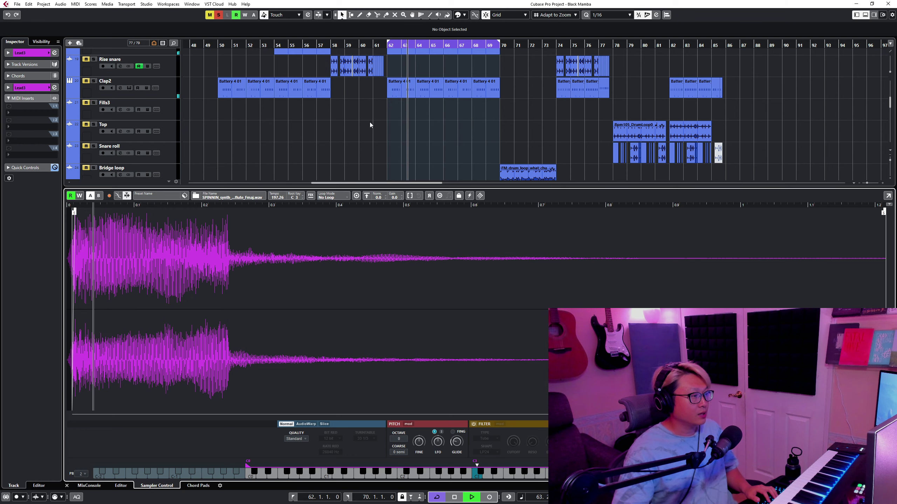
scroll(370, 122, "down", 8)
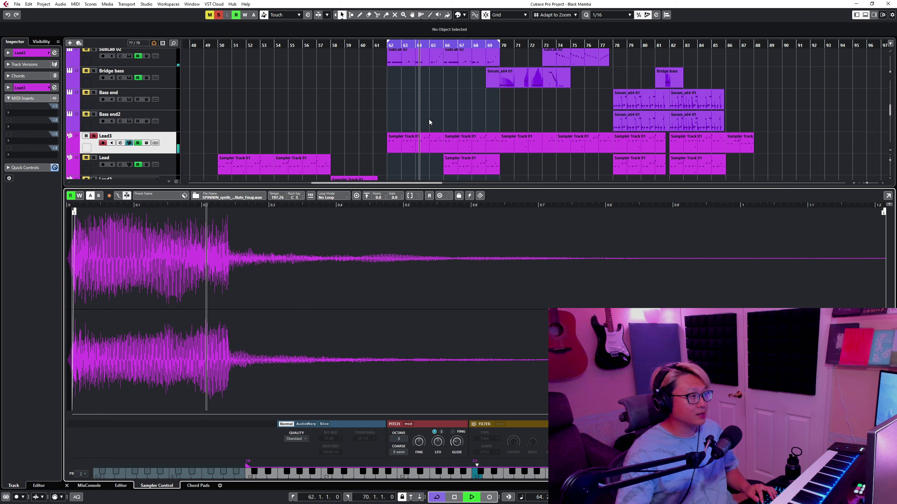
key("space")
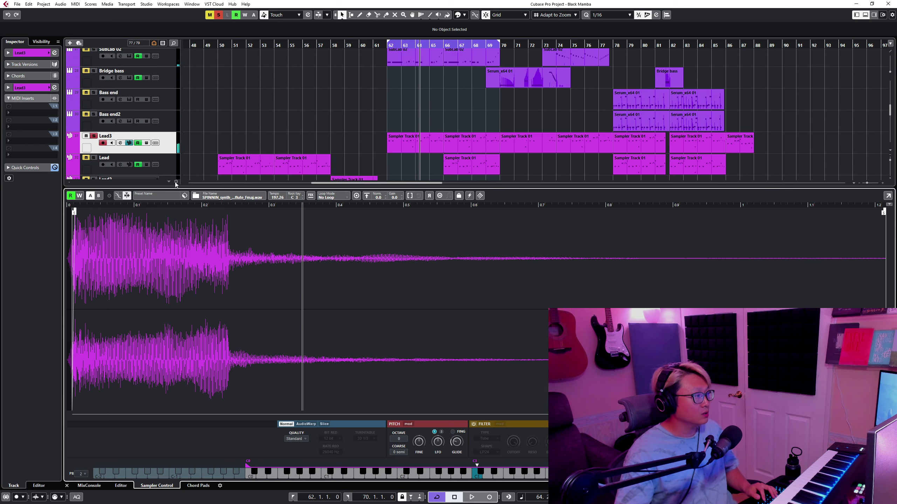
- Open Lead3's channel settings, then activate its FabFilter Pro-Q 2 and Valhalla VintageVerb inserts and show their editors
left_click(120, 143)
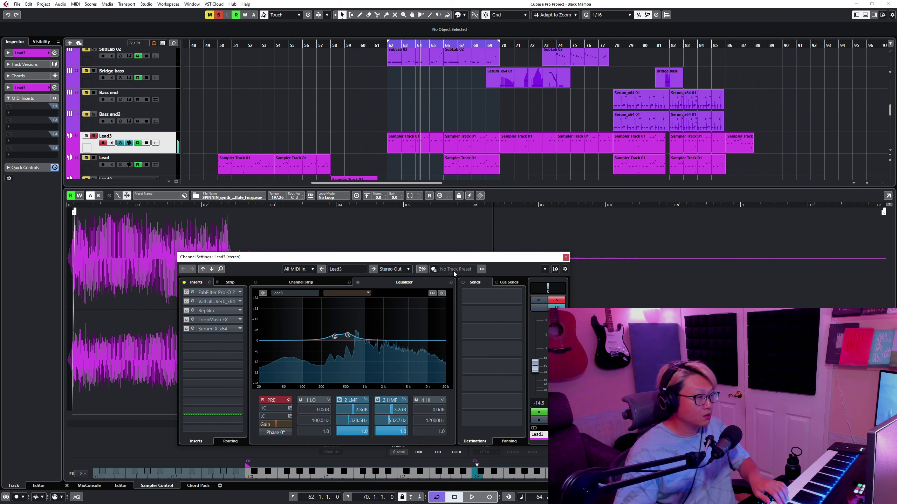
left_click_drag(233, 257, 581, 203)
left_click(316, 117)
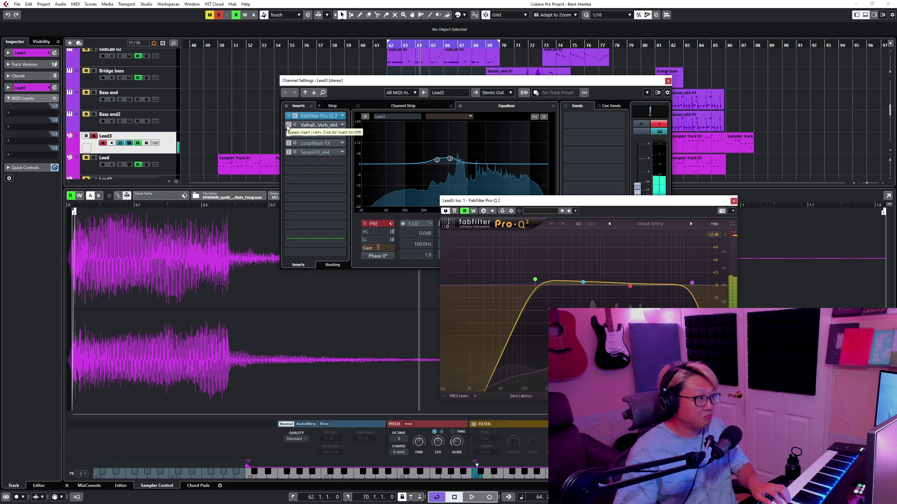
left_click(316, 125)
left_click_drag(435, 130, 660, 250)
- Activate Lead3's Replika and LoopMash FX inserts, showing the Replika editor
left_click(287, 134)
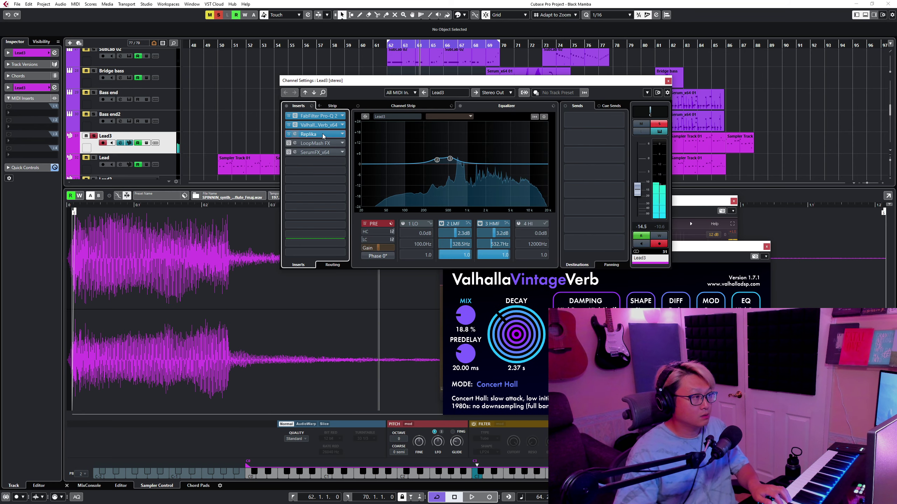
left_click(333, 135)
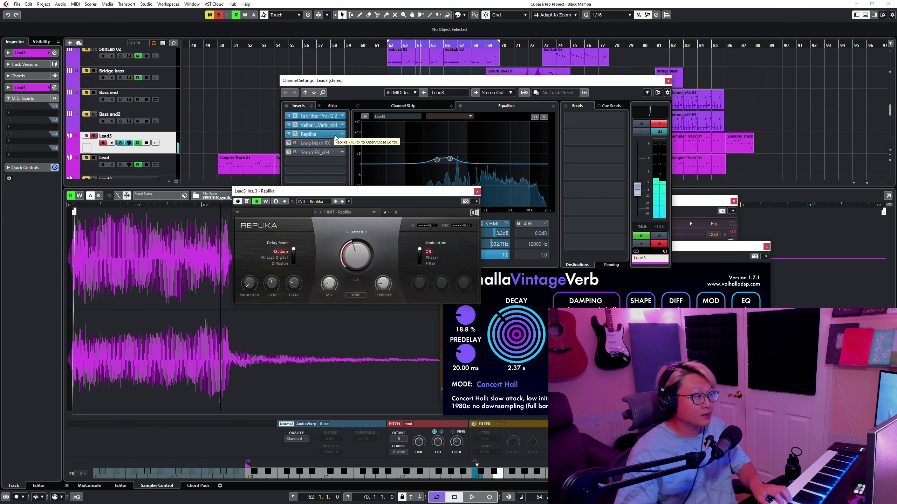
left_click(289, 144)
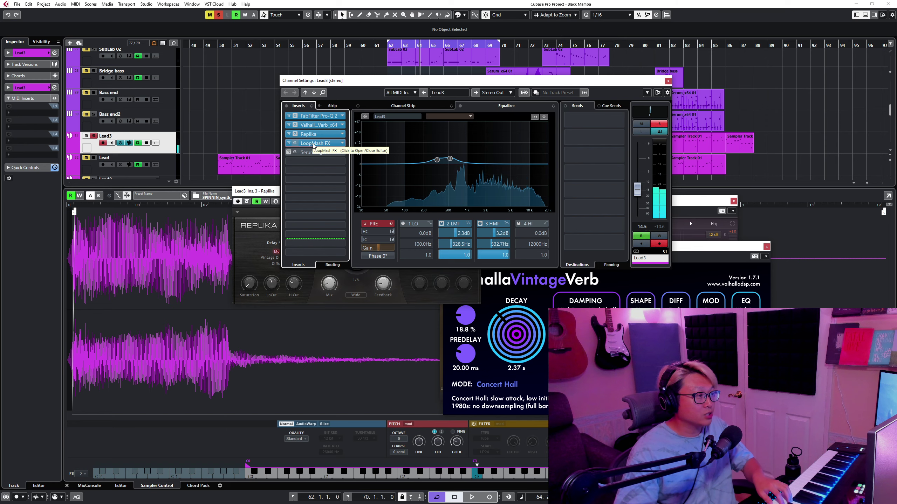
- Activate Lead3's SerumFX_x64 insert and place its editor beside the insert list
left_click(289, 152)
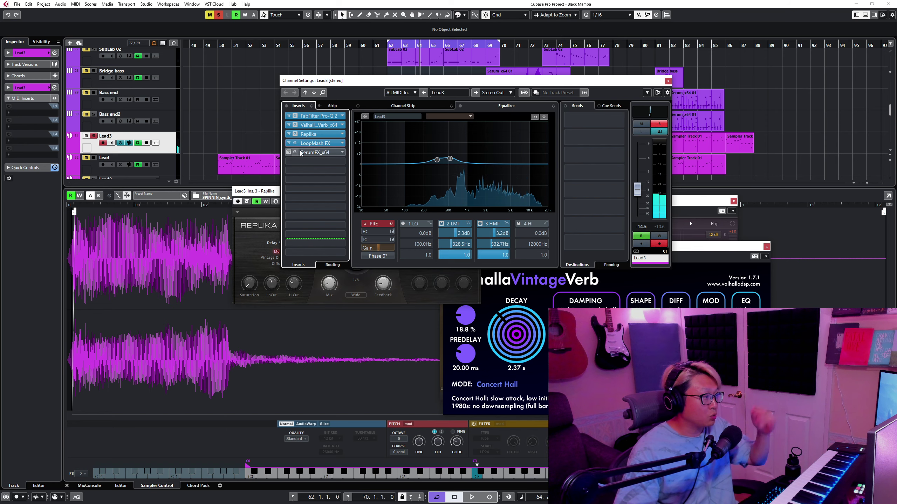
left_click(322, 152)
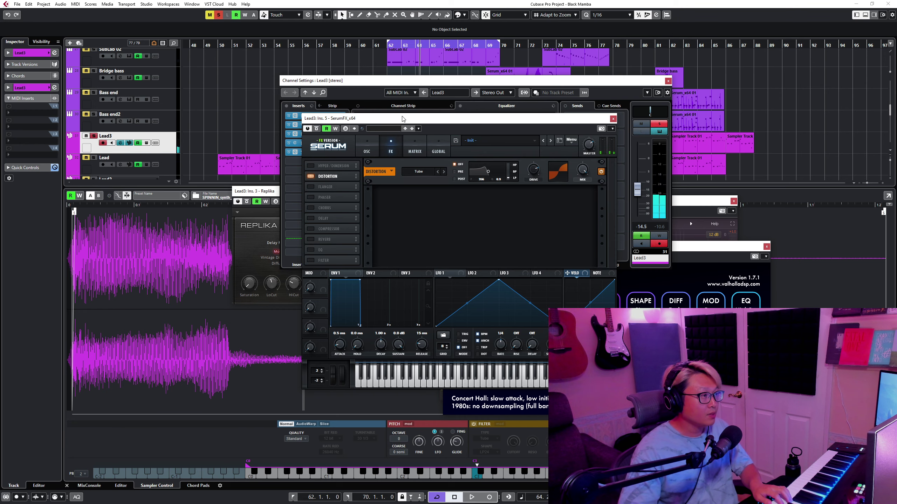
left_click_drag(402, 118, 509, 148)
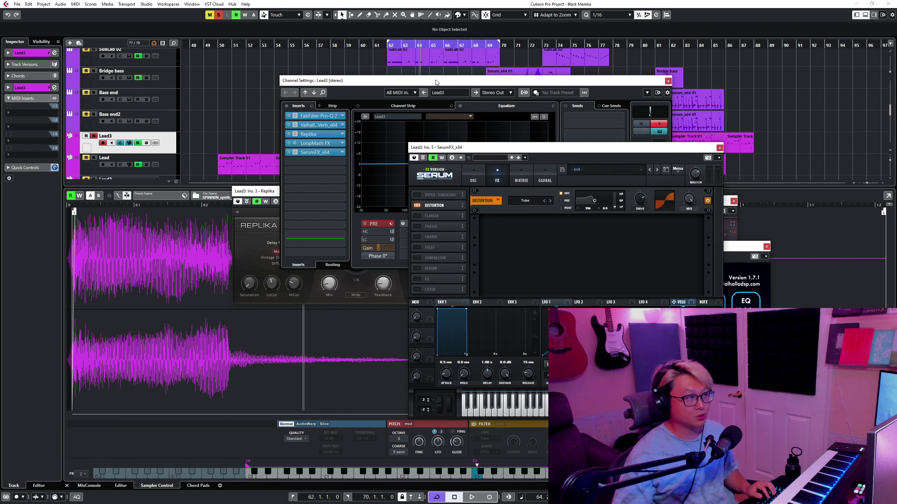
- Turn on the Flanger and Phaser effects in Lead3's SerumFX while the loop plays
key("space")
left_click(416, 215)
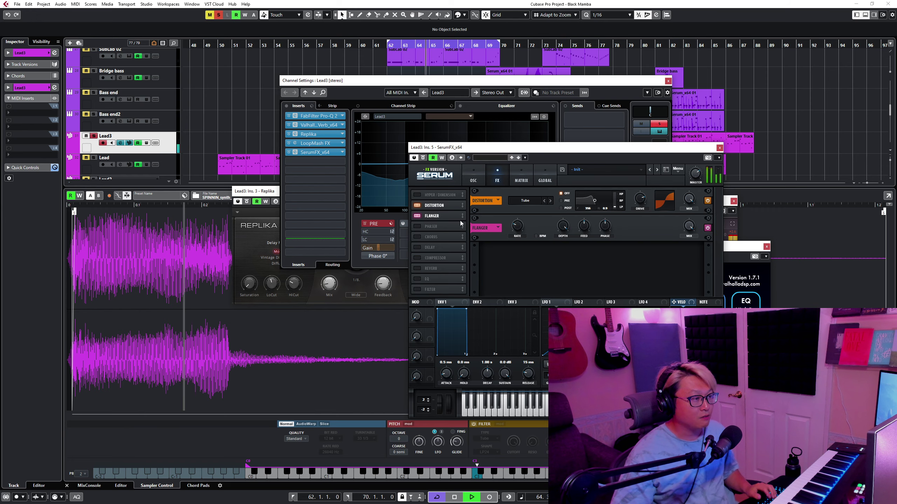
left_click(417, 226)
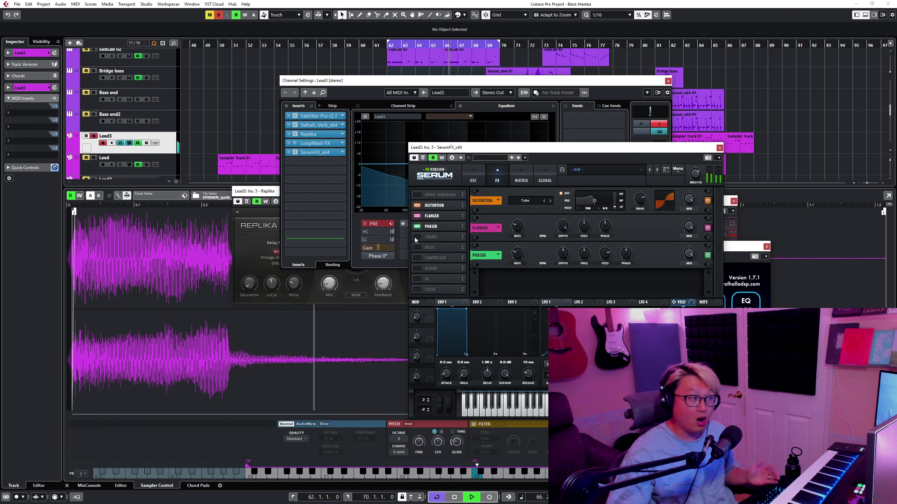
- Turn on the Chorus, Delay, Compressor and Reverb effects in Lead3's SerumFX, and stop playback after listening
left_click(415, 238)
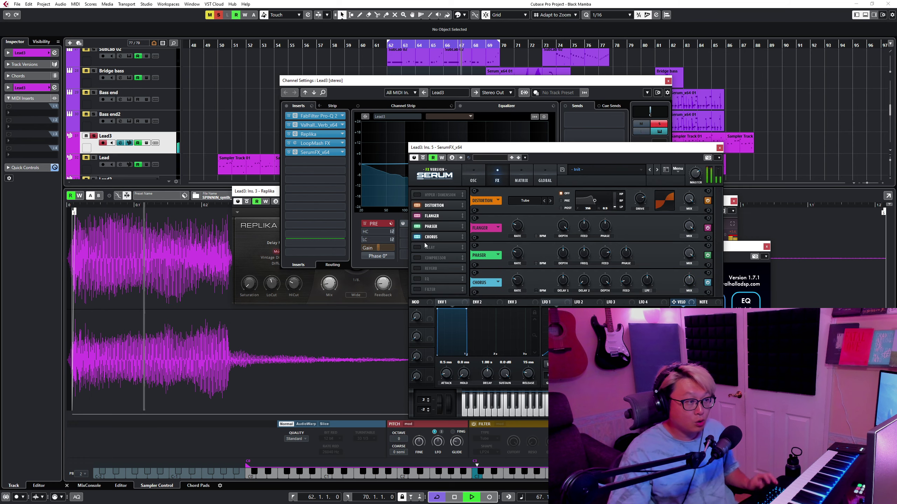
left_click(417, 248)
left_click(418, 257)
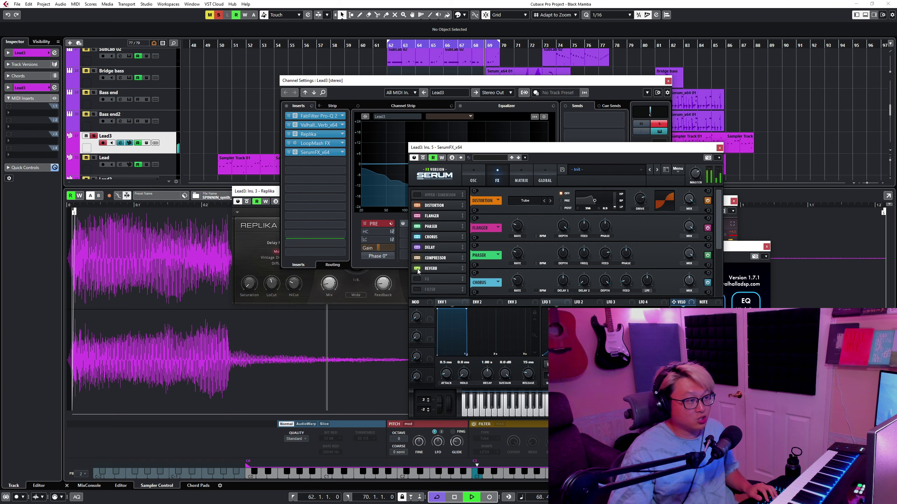
left_click(417, 268)
key("space")
- Turn off every effect in Lead3's SerumFX except Distortion
left_click(417, 269)
left_click(420, 257)
left_click(421, 249)
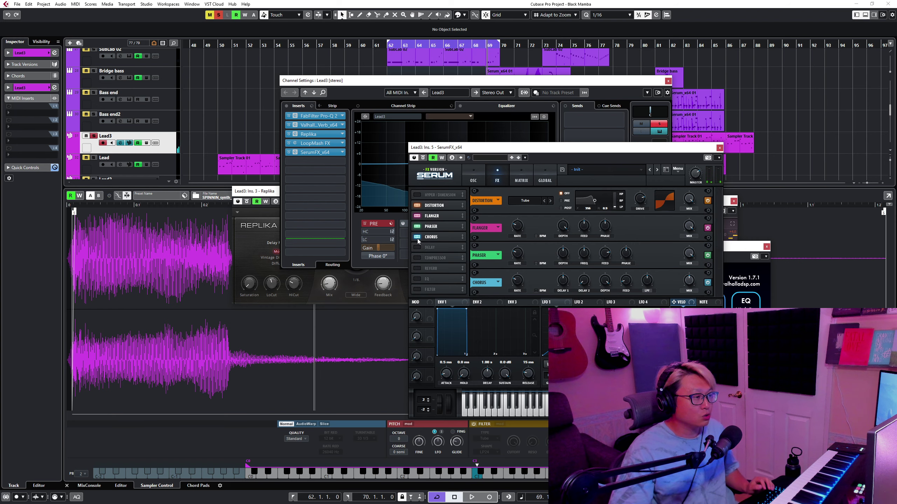
left_click(417, 237)
left_click(417, 226)
left_click(417, 216)
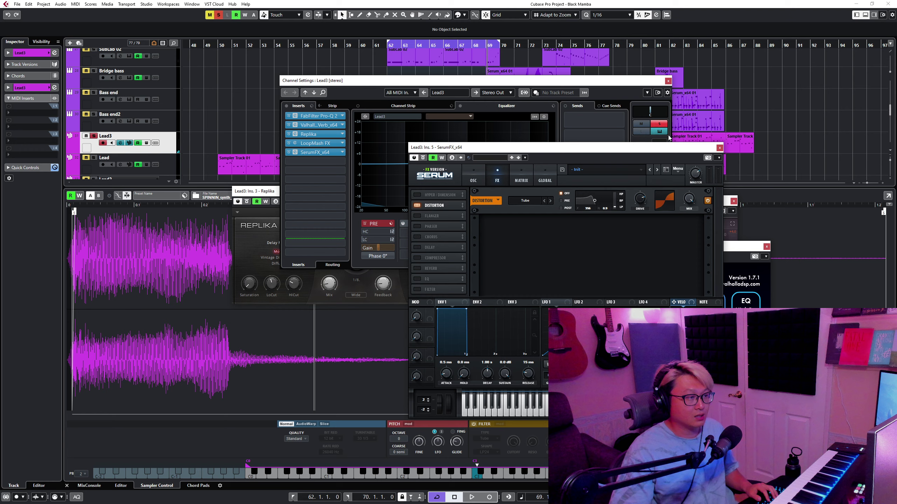
- Close Lead3's channel settings and the open SerumFX, Pro-Q 2, Replika and VintageVerb editors
left_click(719, 148)
left_click(667, 81)
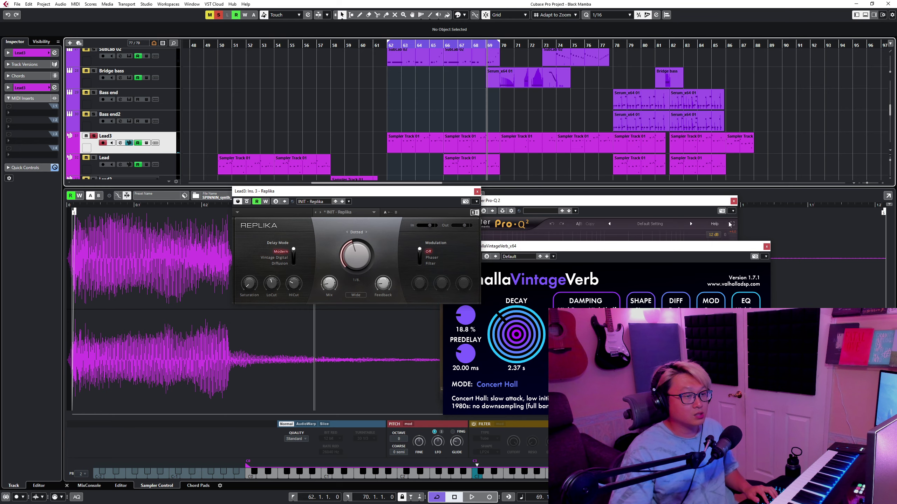
left_click(733, 201)
left_click(477, 191)
left_click(766, 246)
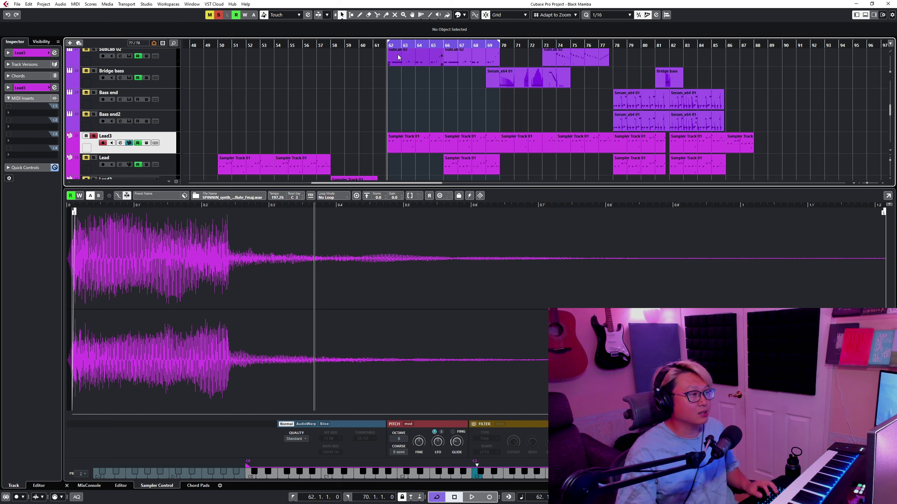
- Inspect the notes of Lead3's two events between bars 62 and 70 in the Key Editor, and close the editor
left_click_drag(435, 122, 468, 142)
double_click(471, 142)
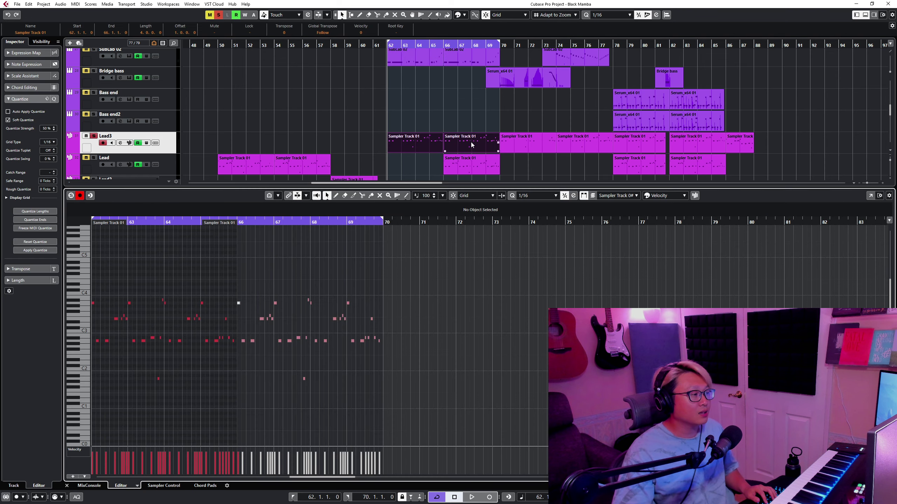
left_click(248, 337)
scroll(377, 343, "up", 2)
scroll(480, 337, "up", 4)
scroll(480, 336, "down", 2)
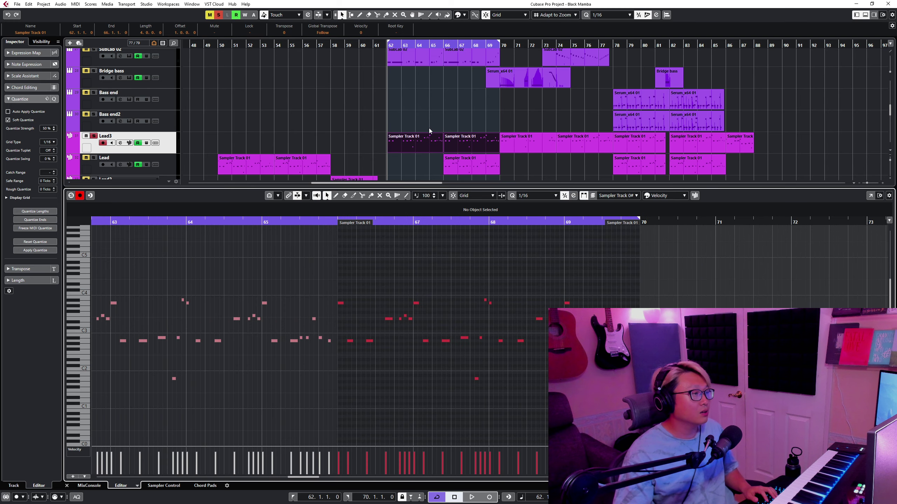
key("Return")
- Solo the SubLab 02 track together with Lead3 and play the loop from bar 62
scroll(396, 164, "up", 8)
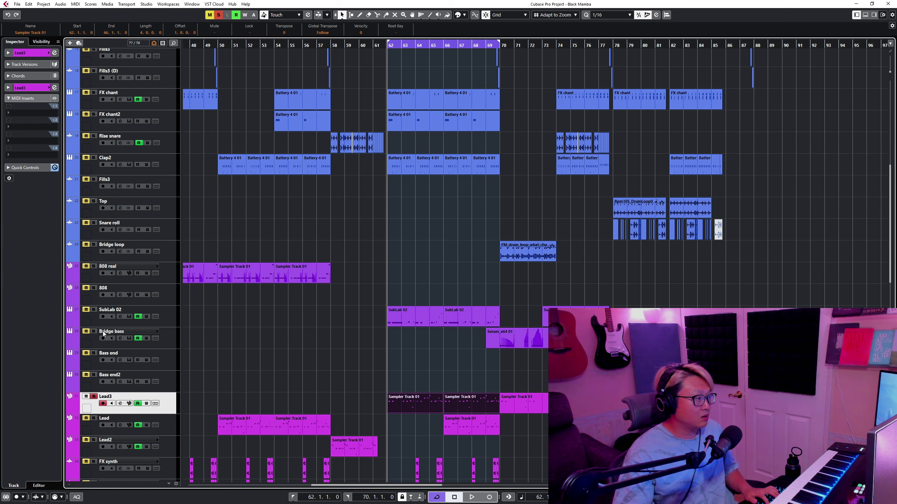
scroll(463, 256, "down", 3)
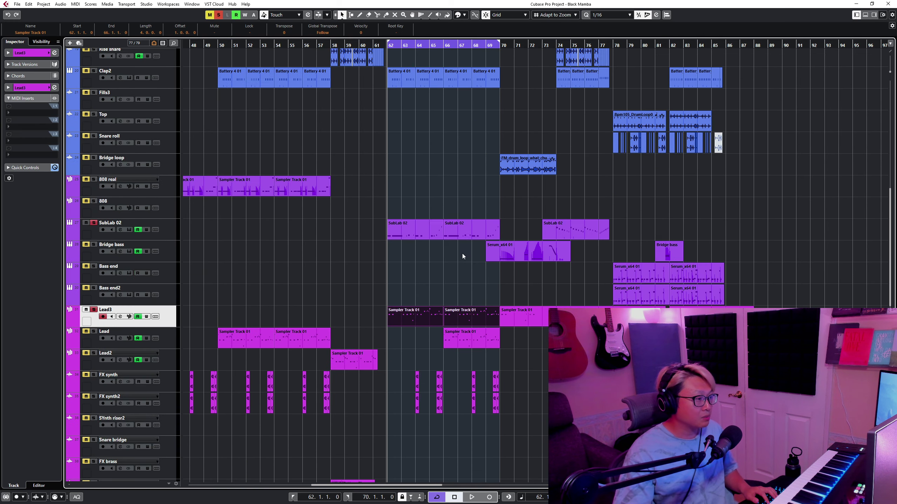
left_click(446, 159)
key("space")
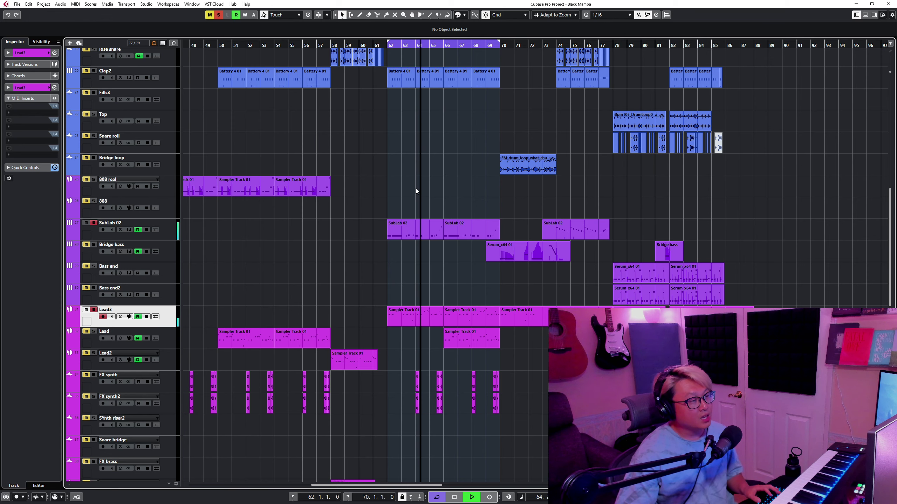
key("space")
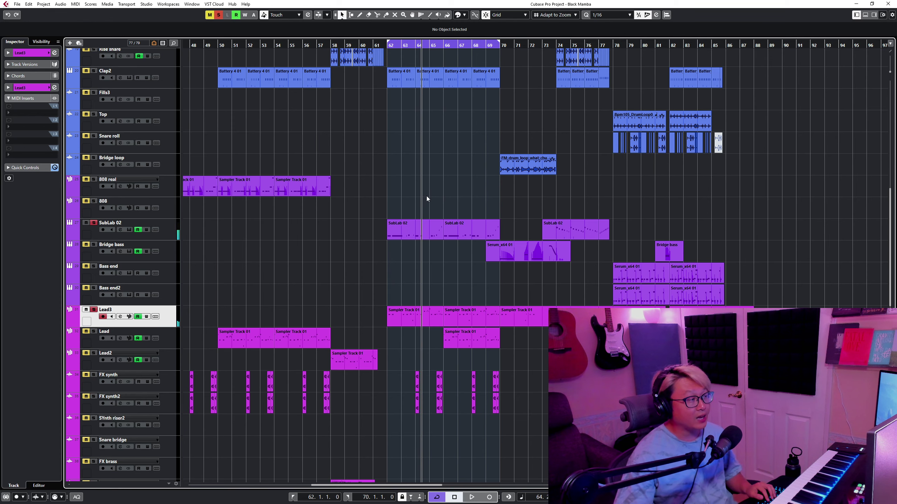
- Reduce the track heights and solo all drum and percussion tracks from Clap to Clap2
key("shift+g")
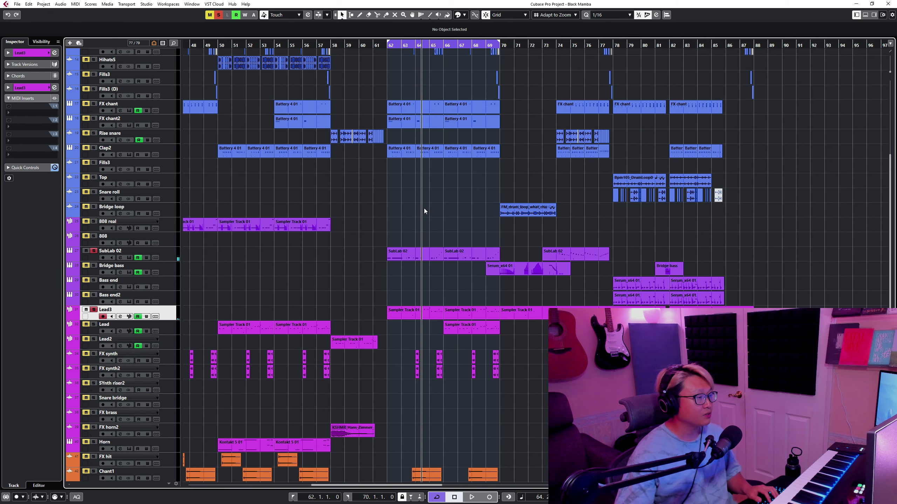
scroll(425, 216, "up", 3)
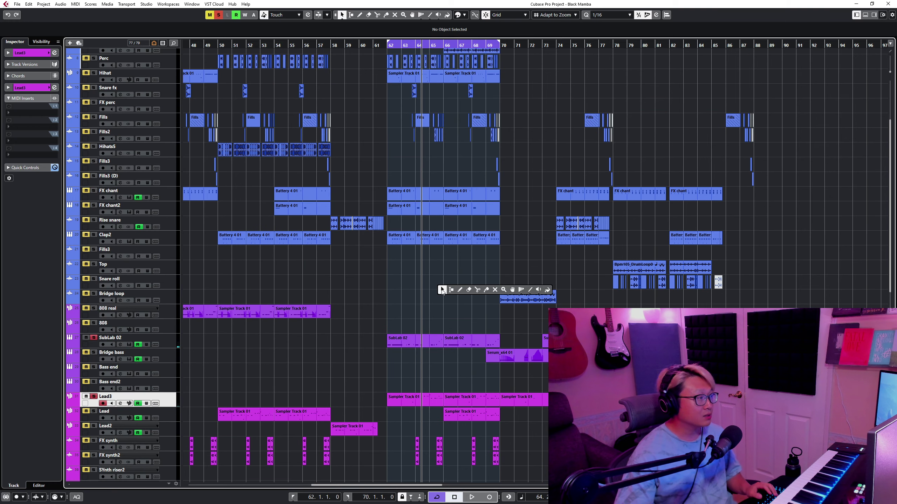
scroll(434, 292, "up", 3)
scroll(434, 292, "down", 3)
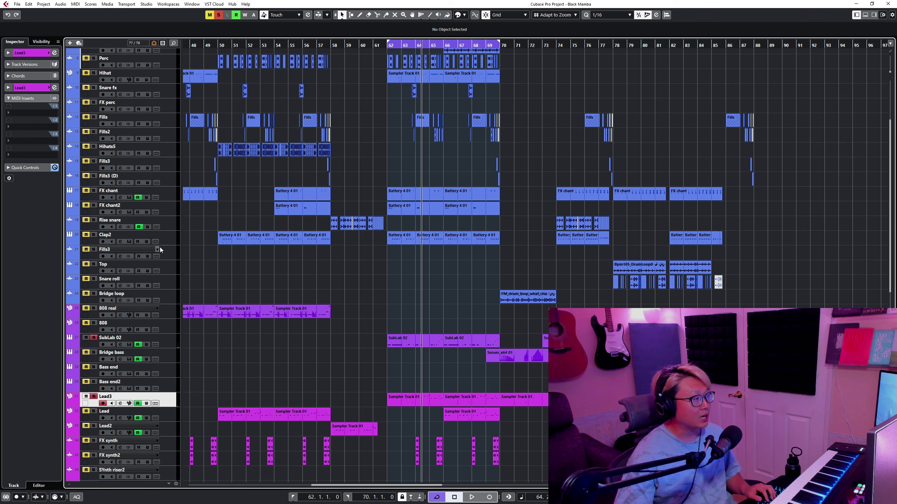
left_click(168, 239)
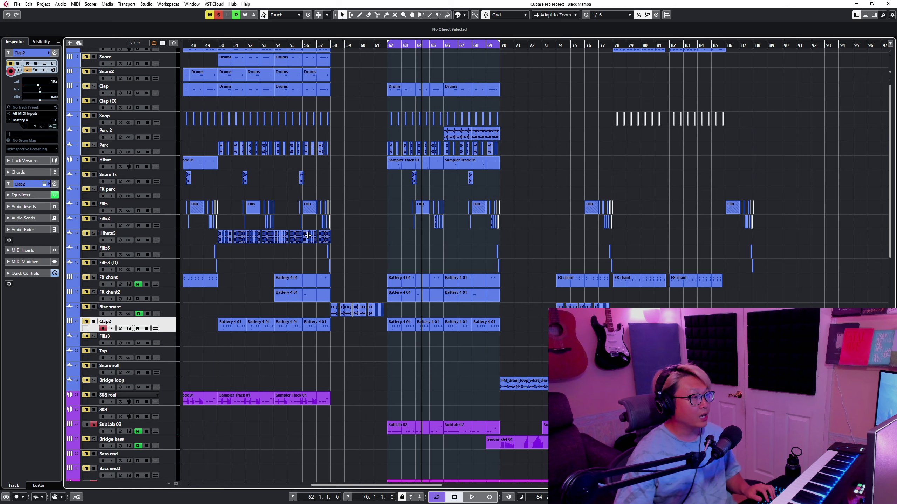
scroll(182, 101, "up", 1)
left_click(173, 102, "shift")
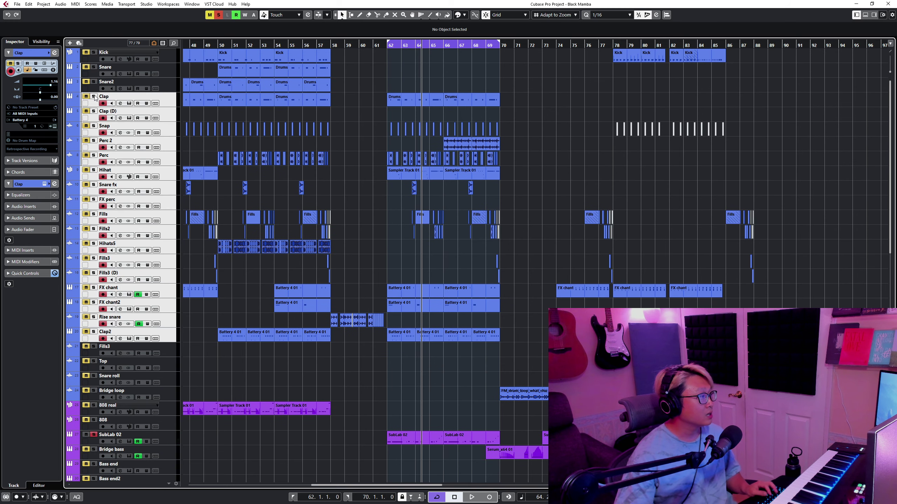
key("s")
- Play the section from bar 62 with the soloed drums, SubLab 02 and Lead3
left_click(385, 45)
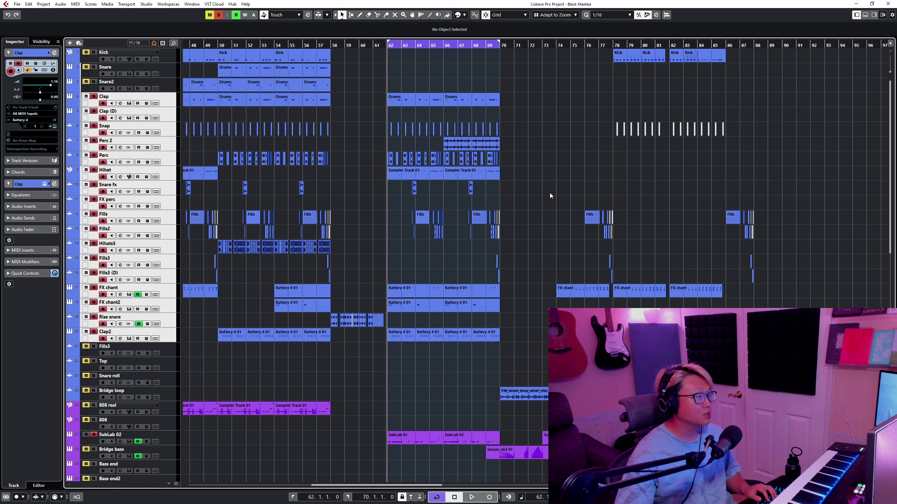
scroll(549, 193, "down", 12)
scroll(545, 192, "down", 6)
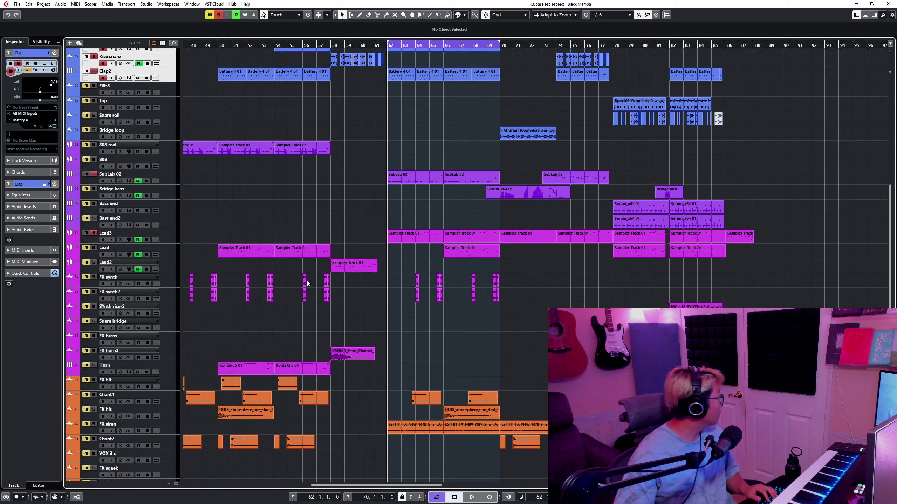
key("space")
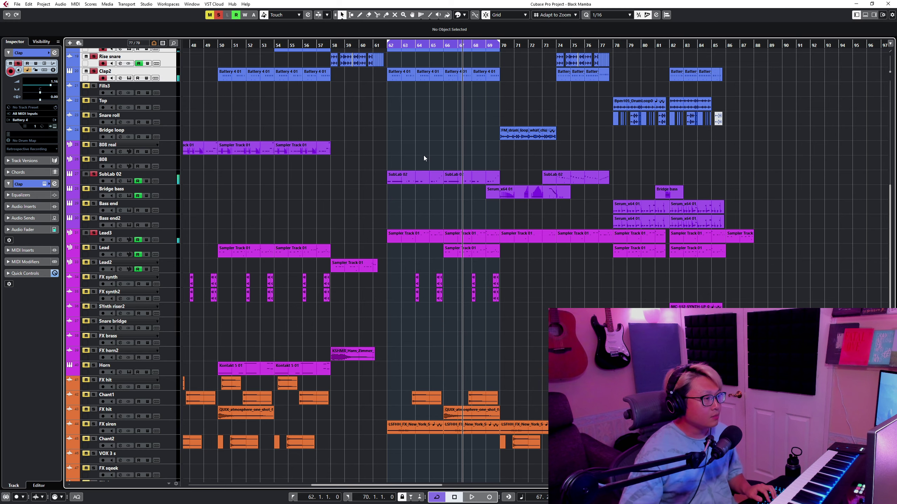
- Enlarge the track heights, solo the Lead track and move the playhead to bar 66
scroll(423, 157, "up", 6)
scroll(425, 161, "down", 10)
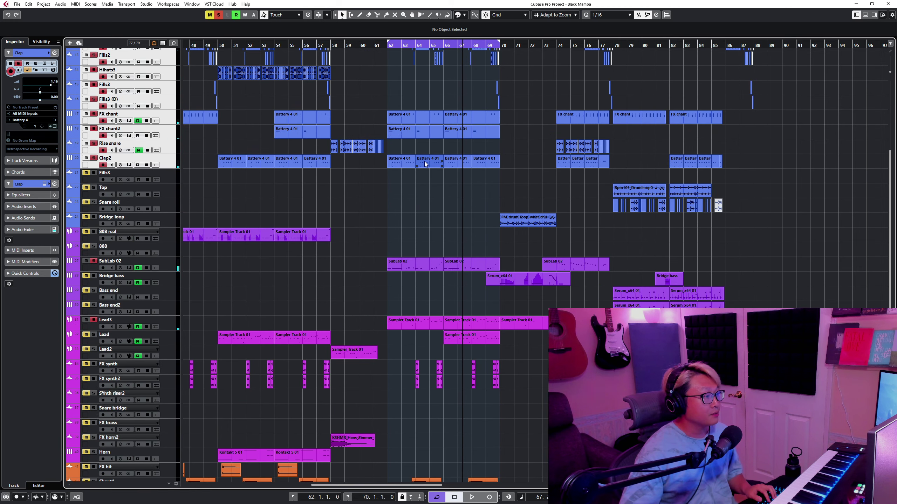
key("h")
key("h")
scroll(512, 166, "up", 2)
key("h")
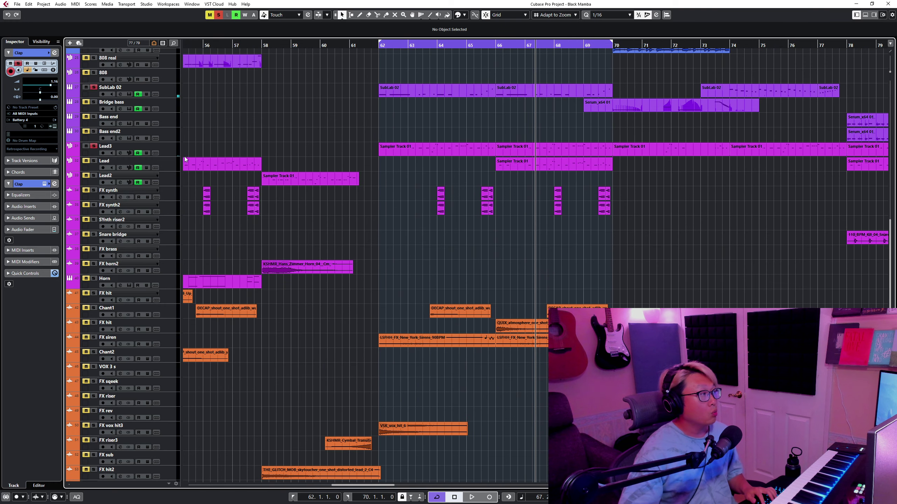
key("shift+h")
left_click(127, 212)
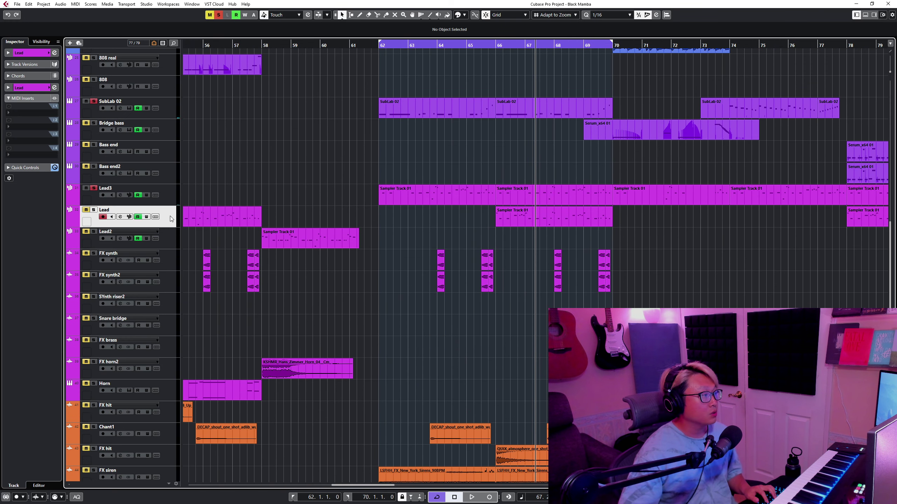
left_click(495, 46)
- Open Lead's event at bar 66 in the Key Editor during playback to view its notes, and close the editor
scroll(510, 90, "down", 2)
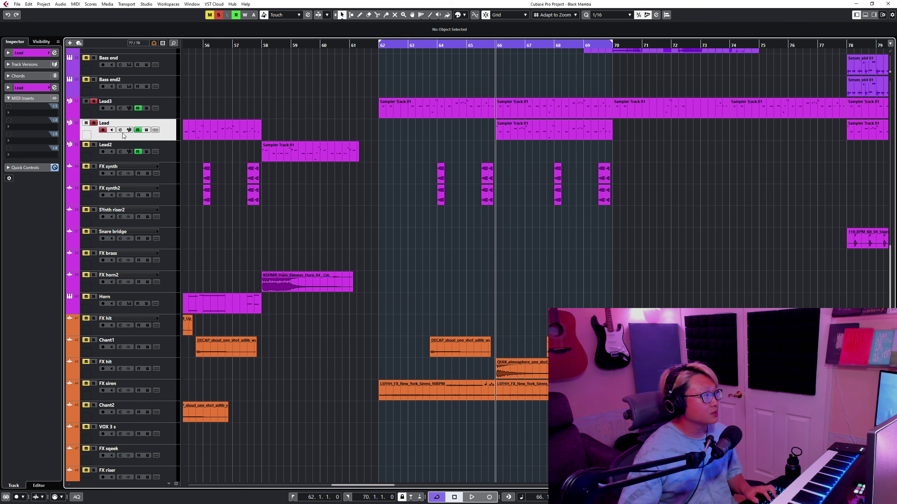
double_click(525, 126)
key("space")
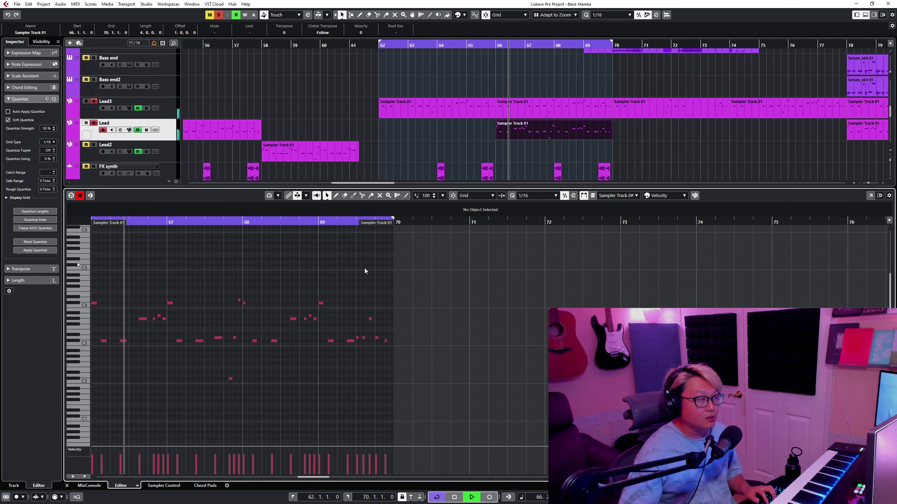
key("ctrl+e")
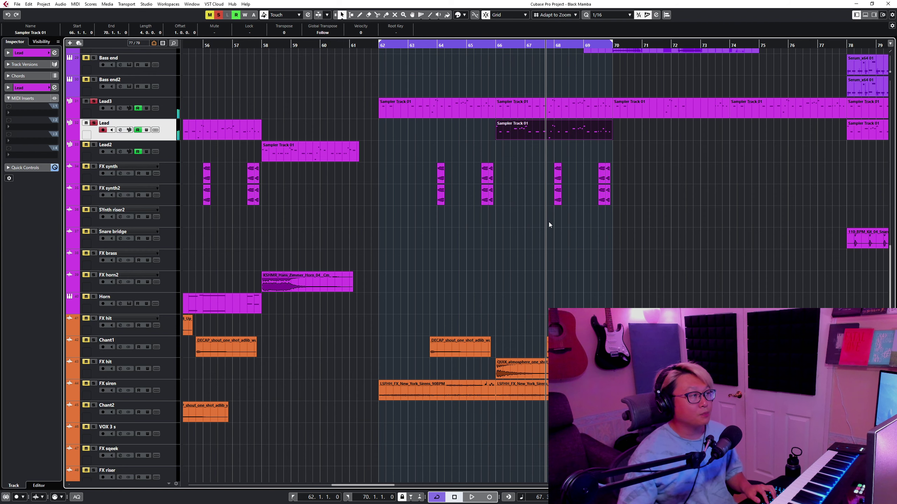
- Replay the section from bar 66 to compare the Lead3 and Lead parts
left_click(495, 46)
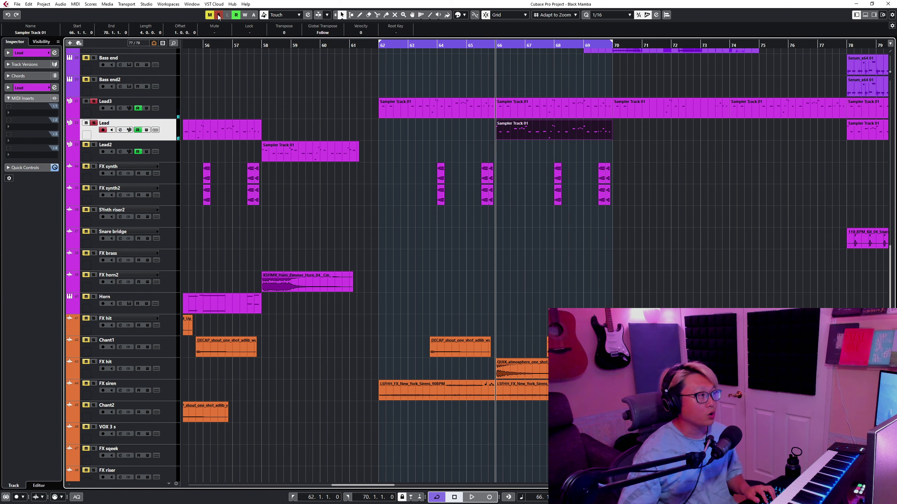
left_click(166, 109)
key("space")
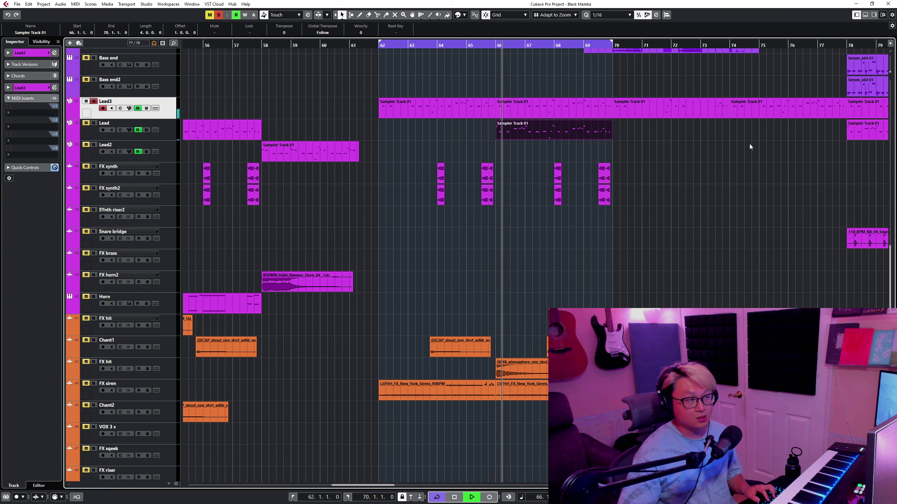
key("Down")
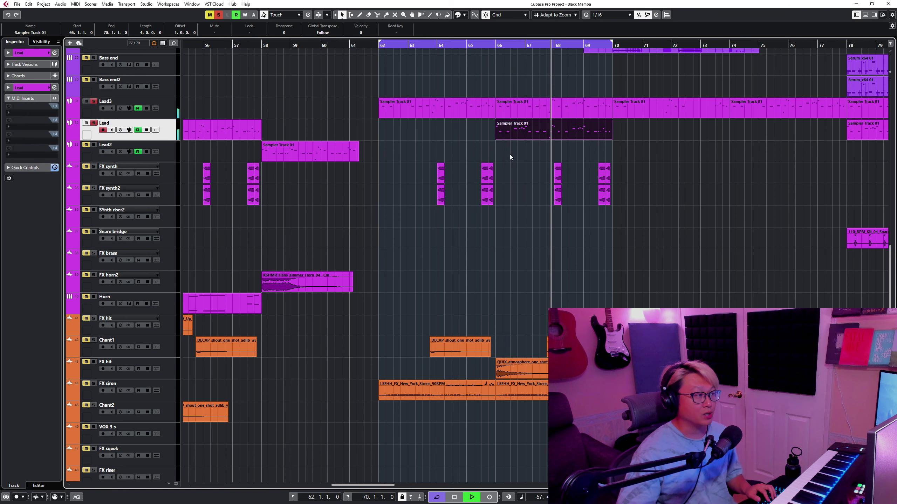
- Solo the FX synth and FX synth2 tracks and play the section from bar 64
left_click(168, 174)
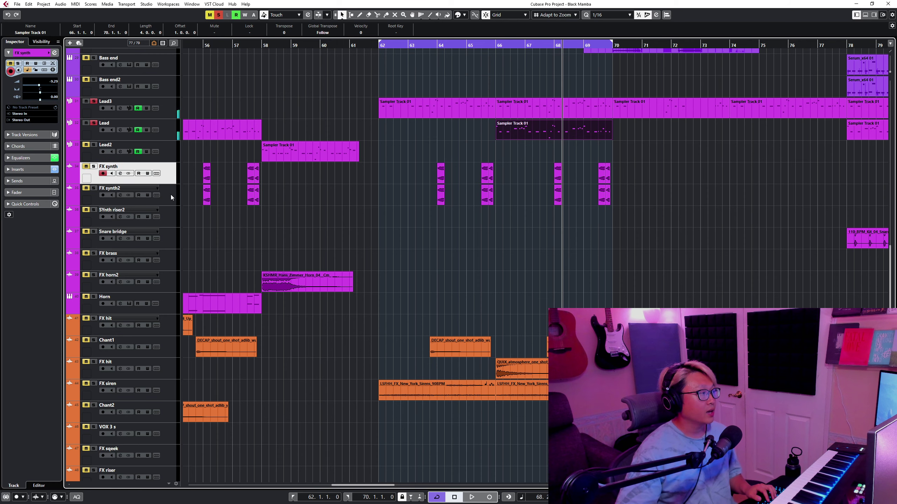
left_click(171, 197)
key("s")
left_click(436, 44)
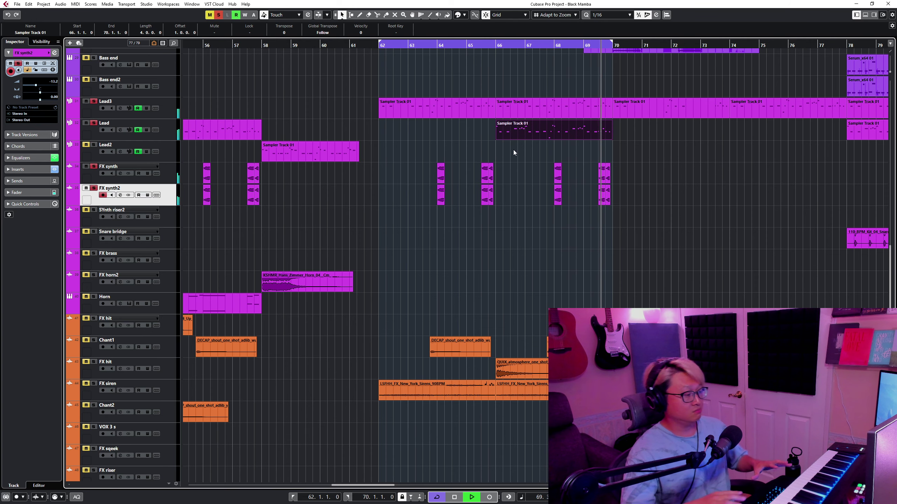
key("space")
left_click(681, 185)
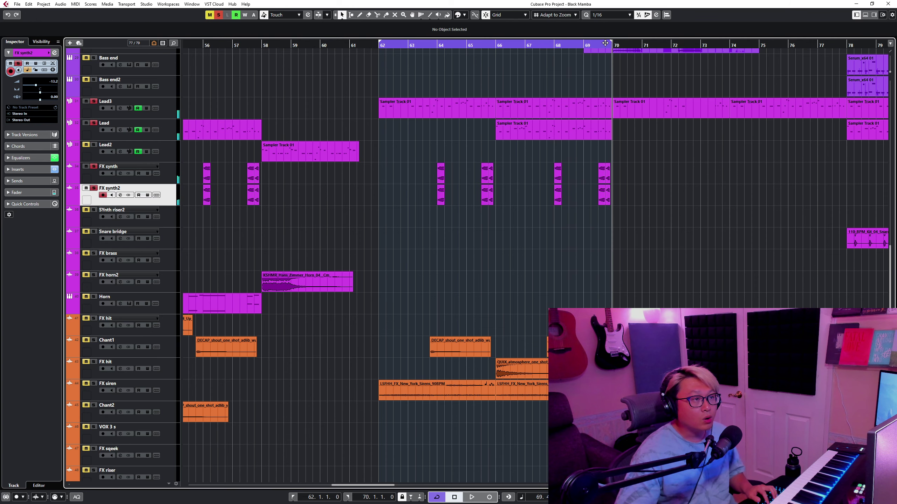
- Clear all mutes and solos, switch off the cycle, and select the last FX synth clip before bar 70
left_click_drag(605, 43, 365, 120)
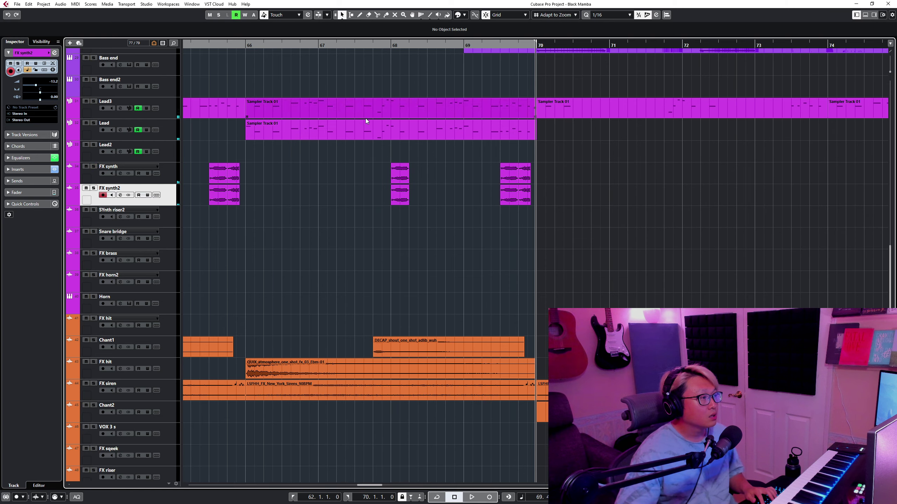
key("h")
key("h")
key("h")
key("h")
key("h")
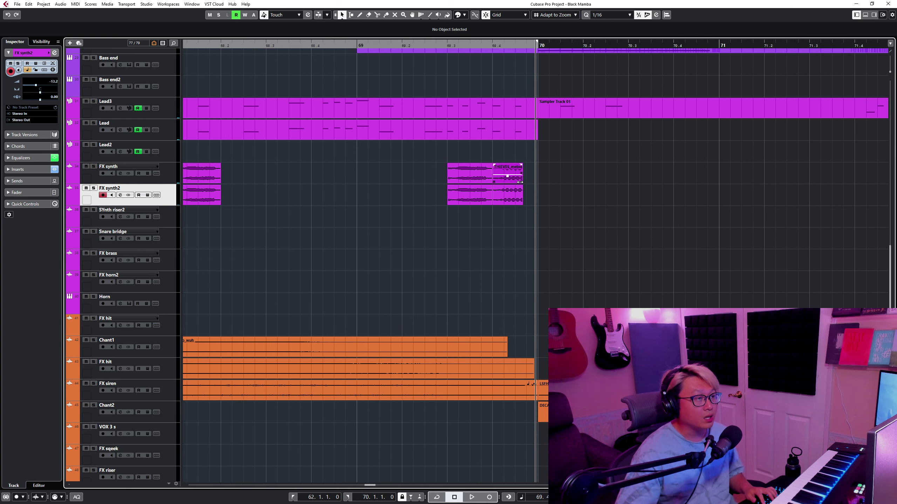
left_click(519, 180)
key("g")
key("g")
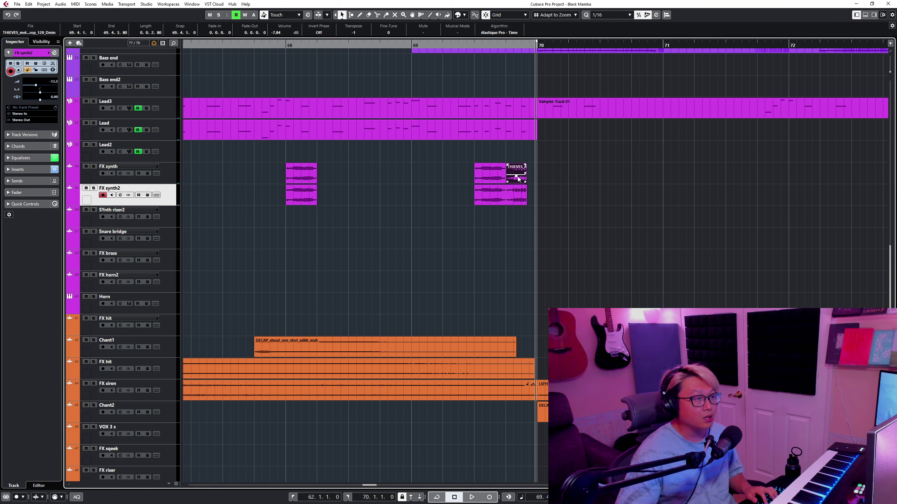
- Copy the last FX synth clip before bar 70 to just after bar 72 and play it with the FX synth track soloed
key("g")
left_click_drag(518, 179, 754, 182)
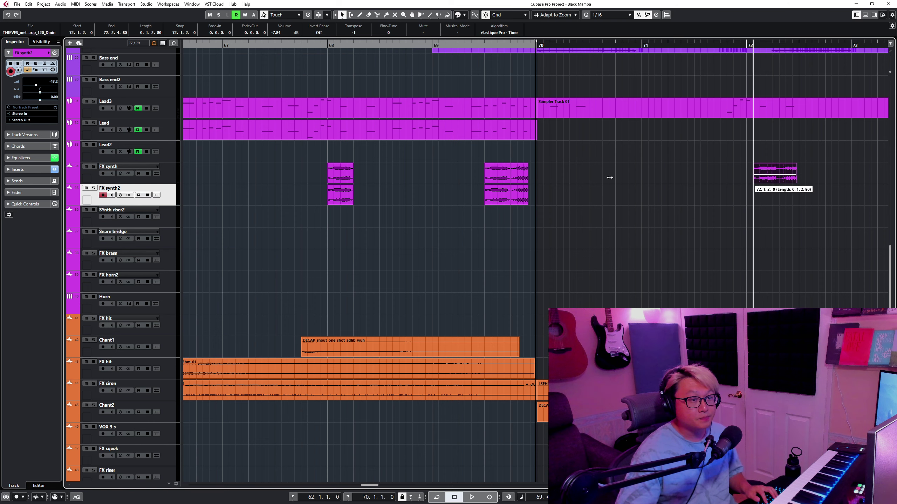
left_click(753, 46)
key("s")
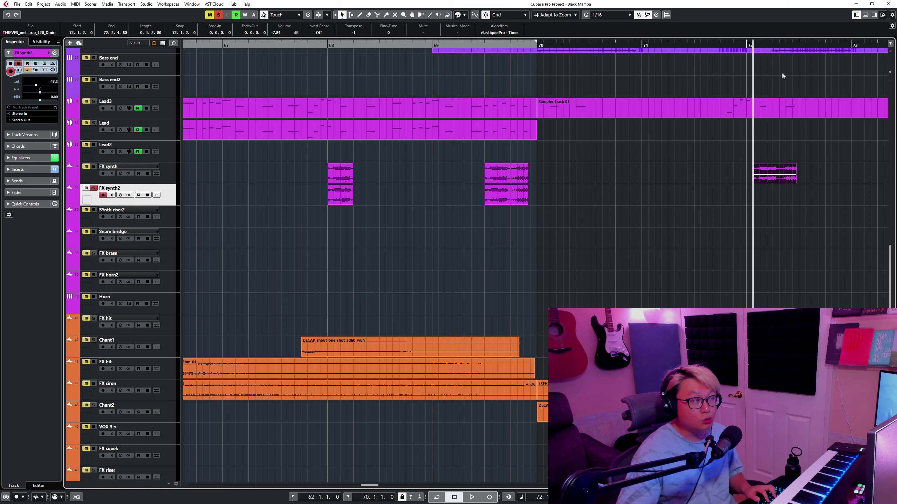
key("s")
left_click(176, 171)
key("s")
key("space")
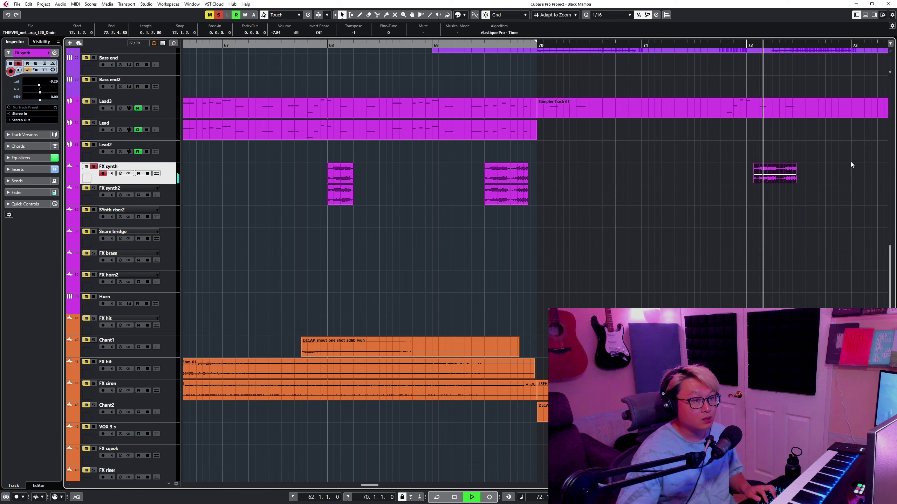
key("space")
key("s")
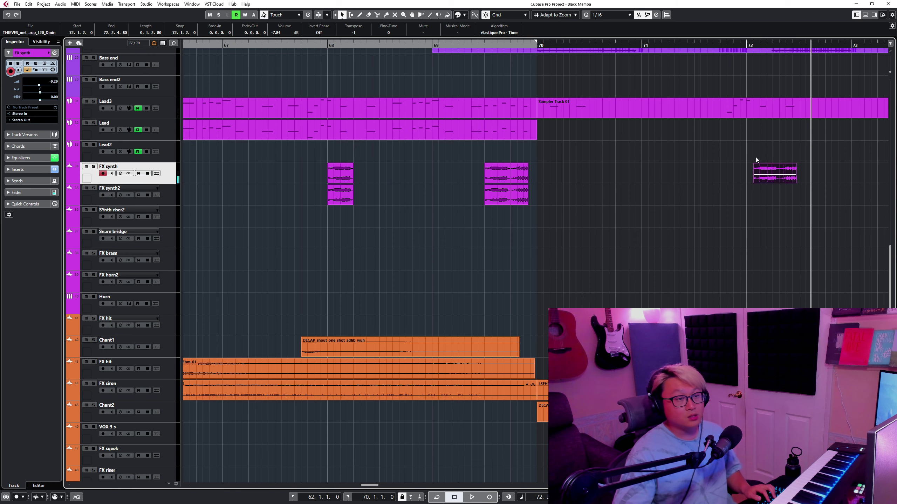
- Delete the copied FX synth clip near bar 72 and move the playhead back to bar 69
left_click(807, 178)
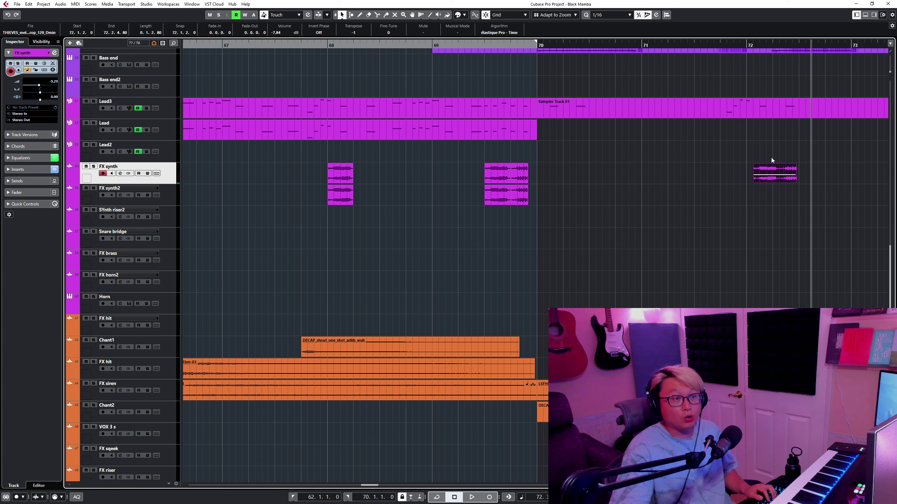
left_click(777, 199)
key("Delete")
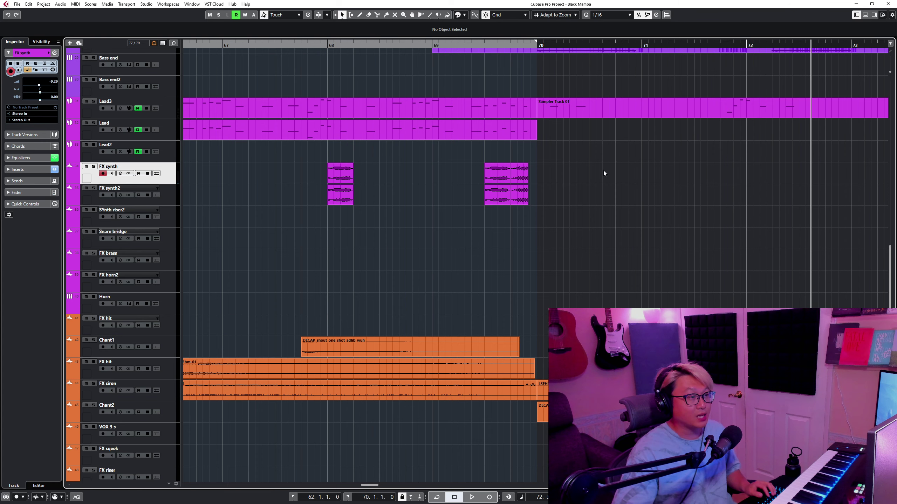
left_click(475, 51)
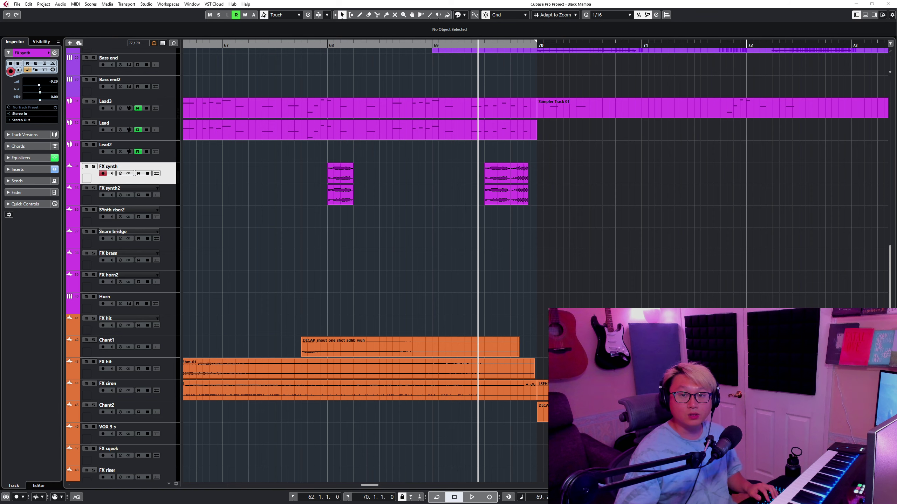
- Switch to the Splice app and browse the Instruments and All downloads sample lists
left_click_drag(896, 191, 422, 0)
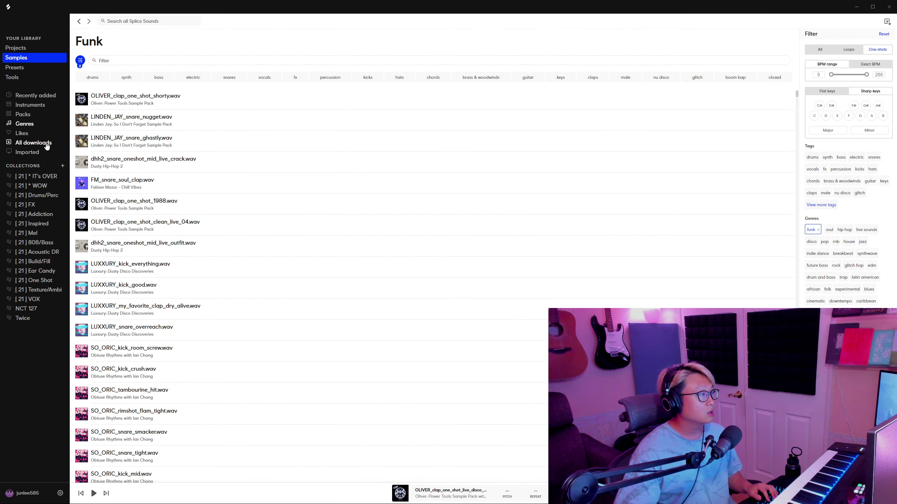
left_click(32, 105)
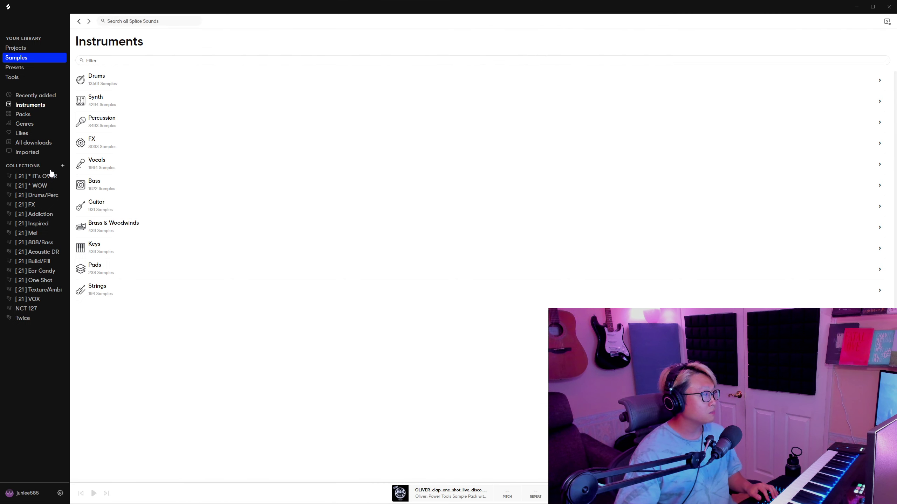
left_click(34, 144)
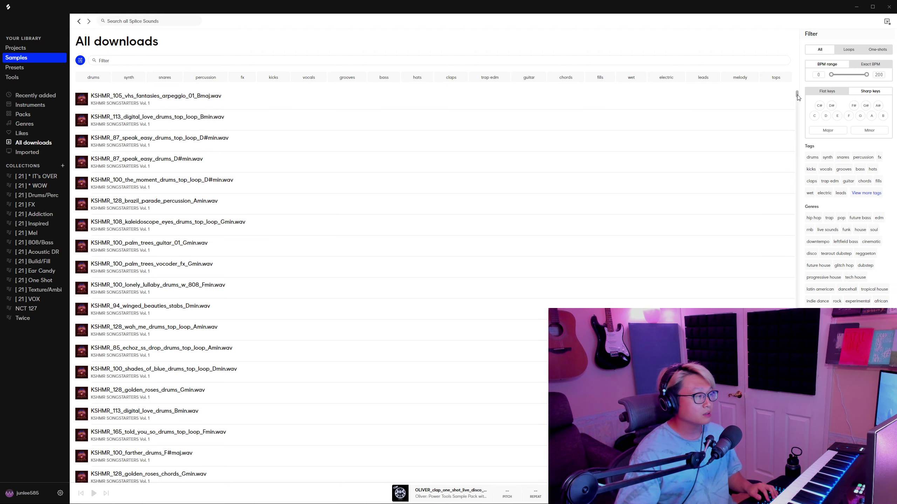
mouse_move(798, 98)
left_mouse_down()
mouse_move(794, 178)
mouse_move(797, 92)
left_mouse_up()
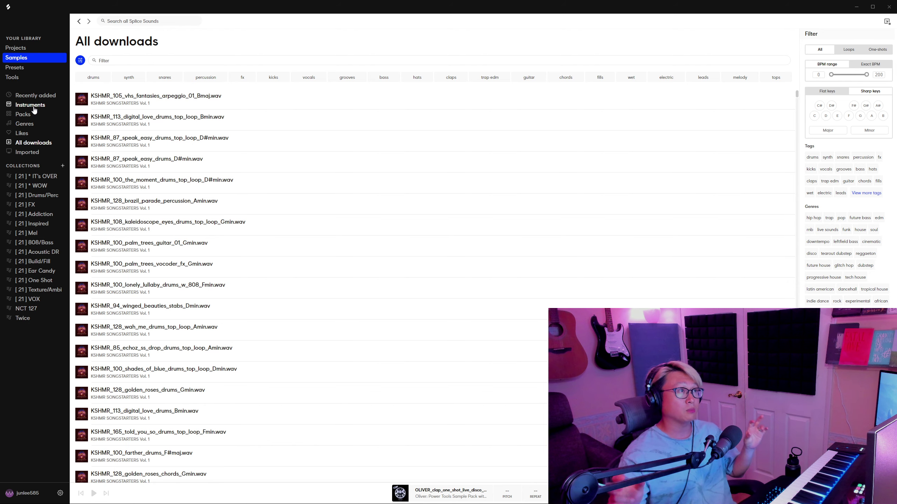
- Open the [ 21 ] * WOW collection and filter its samples by the drums tag
left_click(41, 192)
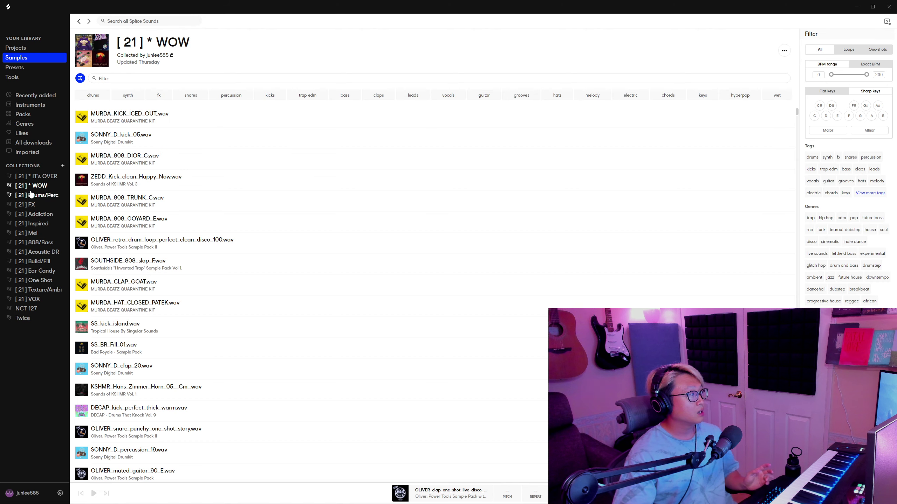
left_click(93, 96)
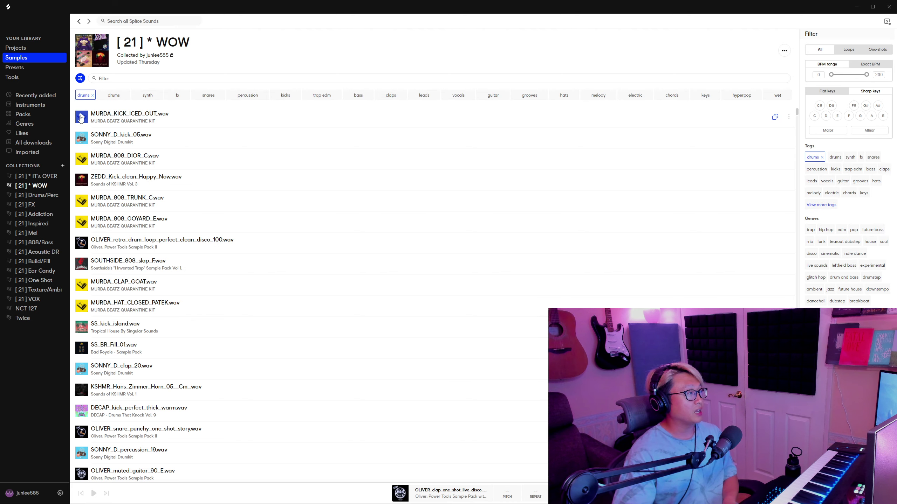
scroll(102, 261, "down", 5)
scroll(79, 251, "down", 3)
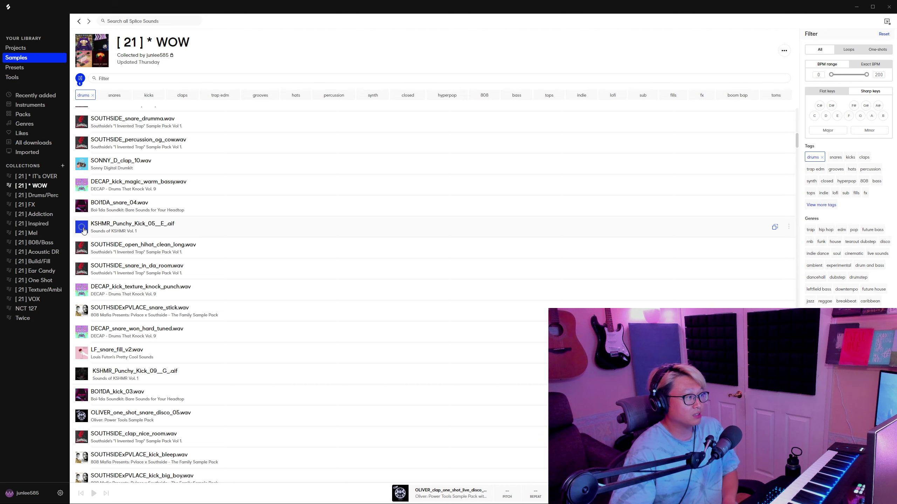
- Audition the drum samples one after another, moving up the list to MURDA_CLAP_GOAT.wav
key("Up")
key("Up")
key("Up")
key("Up")
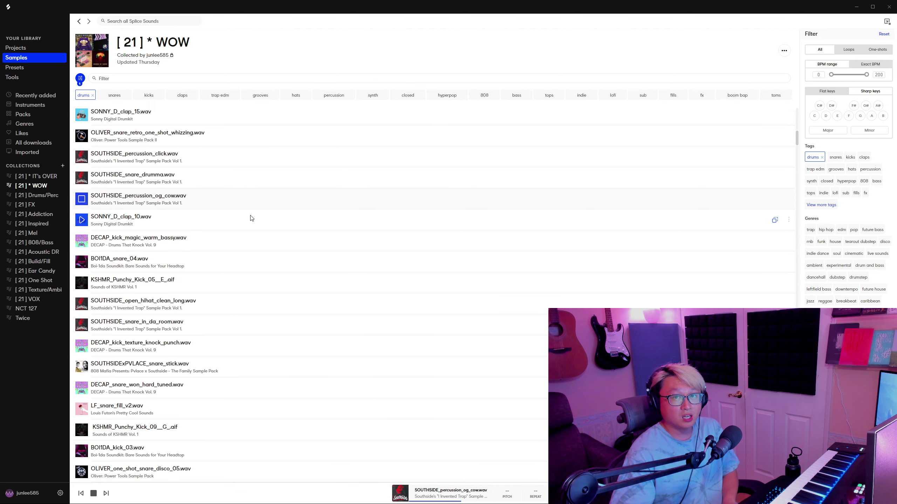
key("Up")
key("Up")
key("Up")
key("Up")
key("Up")
key("Up")
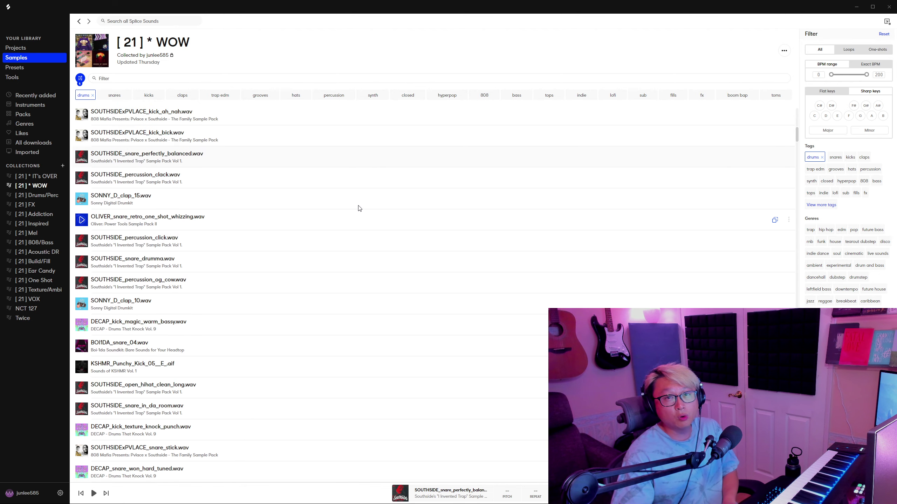
key("Up")
key("Up")
key("Up")
key("Up")
key("Up")
key("Up")
key("Up")
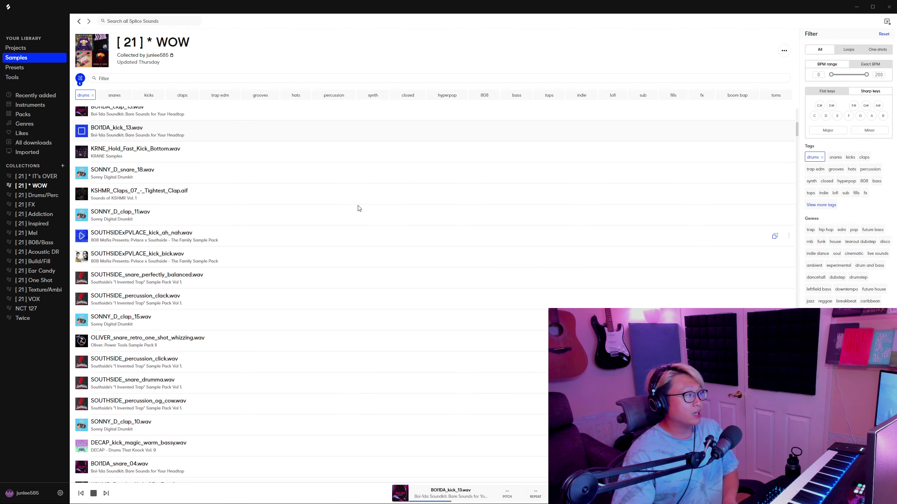
key("Up")
key("Up")
key("Up")
key("Up")
key("Up")
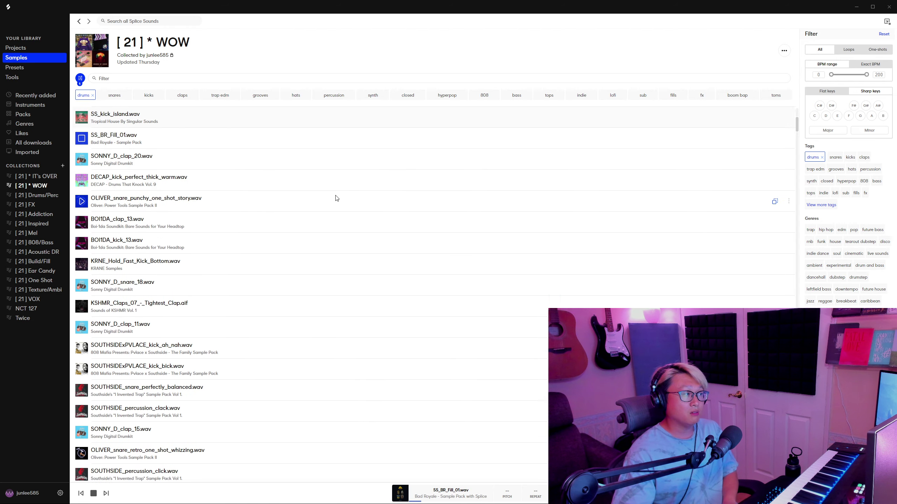
key("Up")
key("Up")
key("Up")
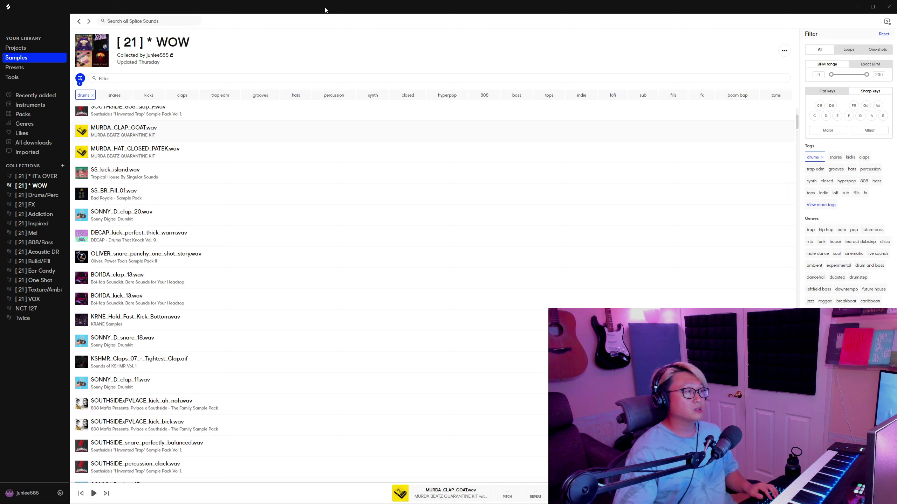
- Return to the Cubase project, turn on the cycle for bars 62 to 70, and start playback
left_click_drag(325, 11, 896, 226)
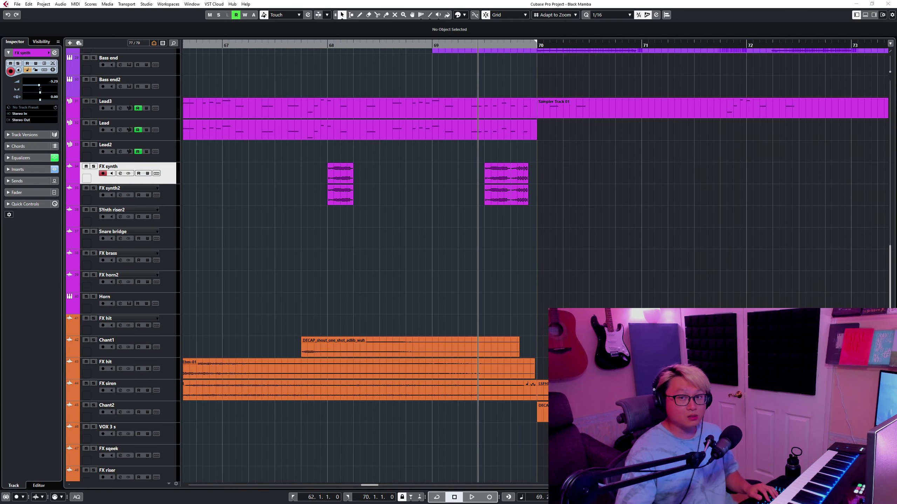
right_click(553, 261)
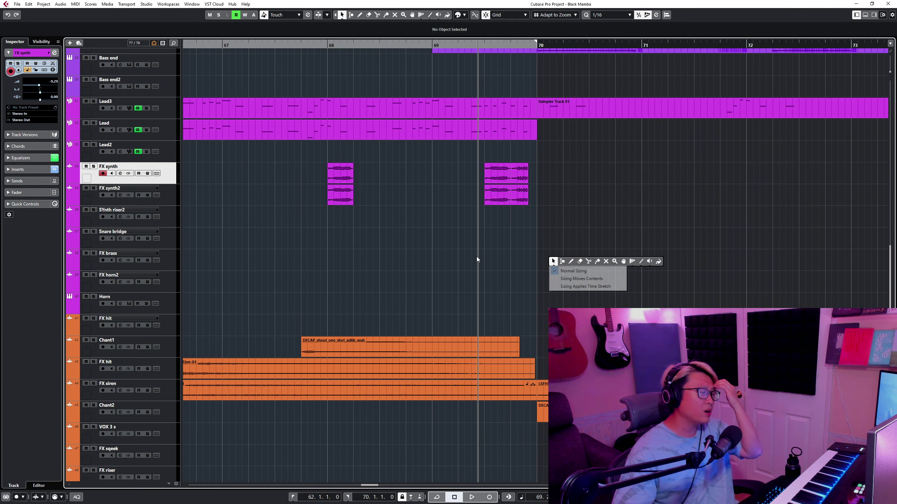
left_click(428, 48)
left_click(426, 43)
key("g")
key("g")
key("g")
key("g")
key("g")
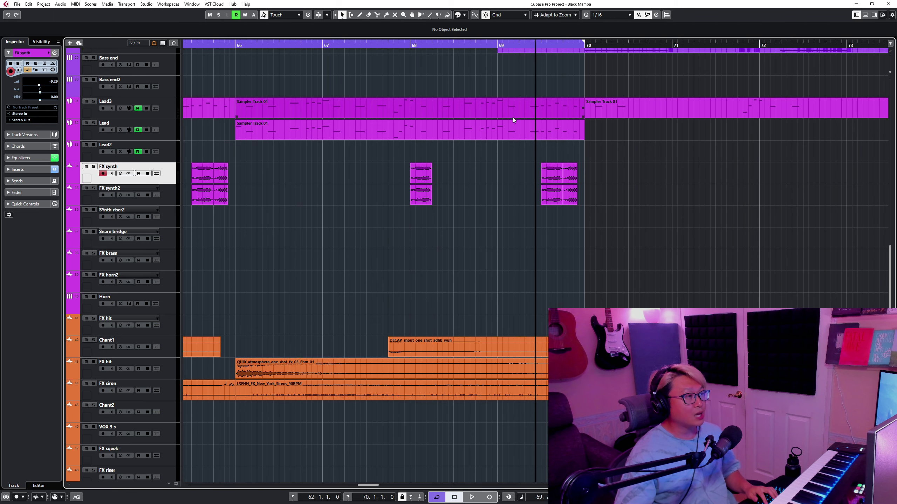
key("space")
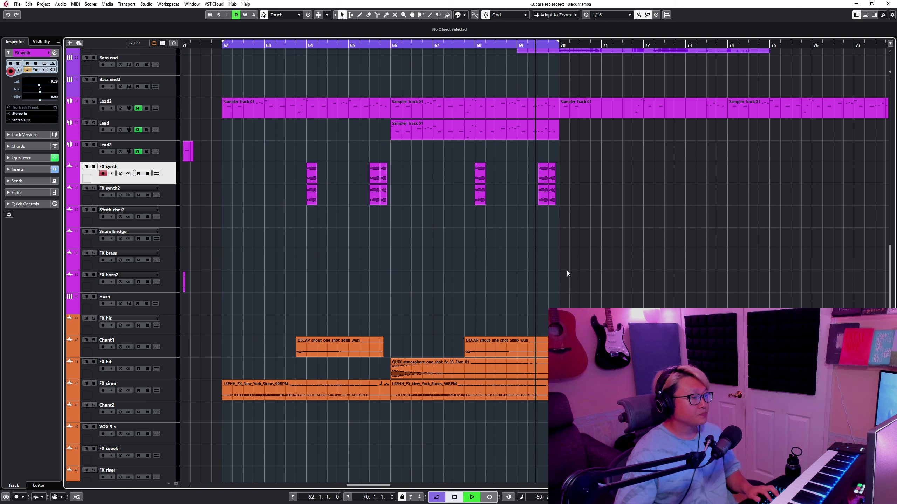
key("shift+g")
scroll(571, 261, "down", 1)
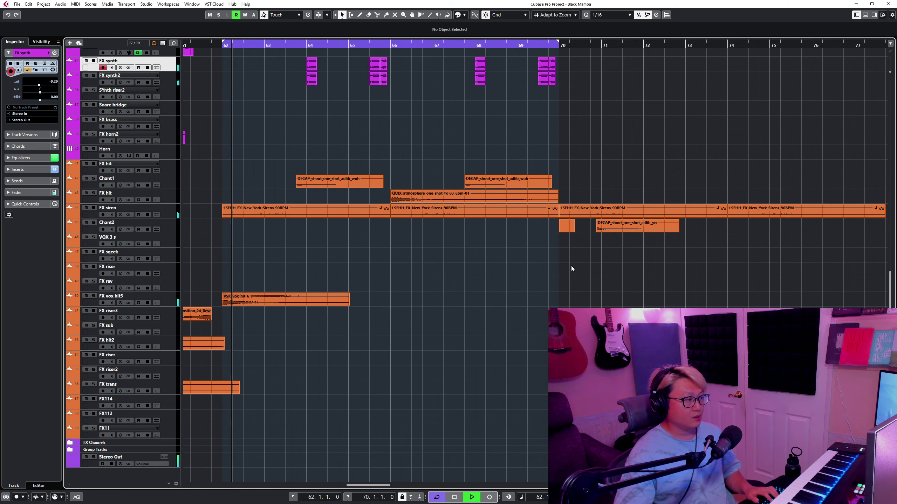
- Solo all the orange tracks from the upper FX hit to FX11 and play them from bar 62
left_click(167, 170)
left_click(171, 434, "shift")
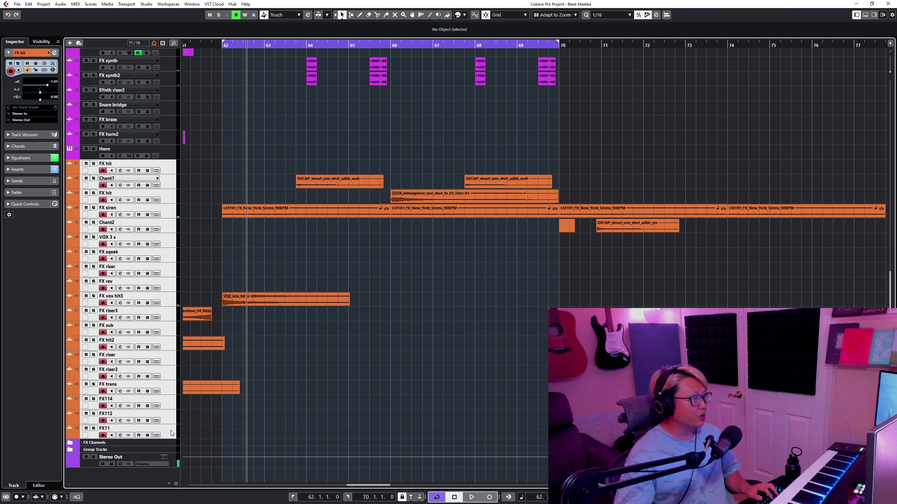
left_click(94, 163)
left_click(226, 46)
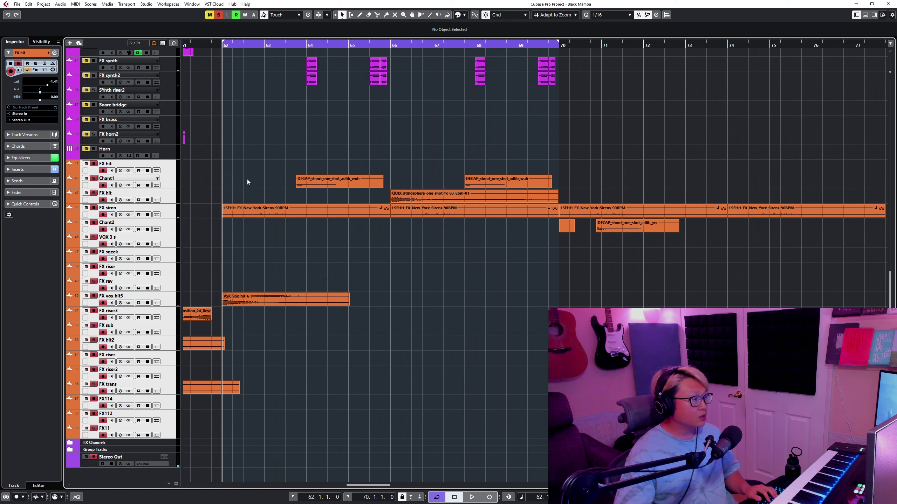
key("space")
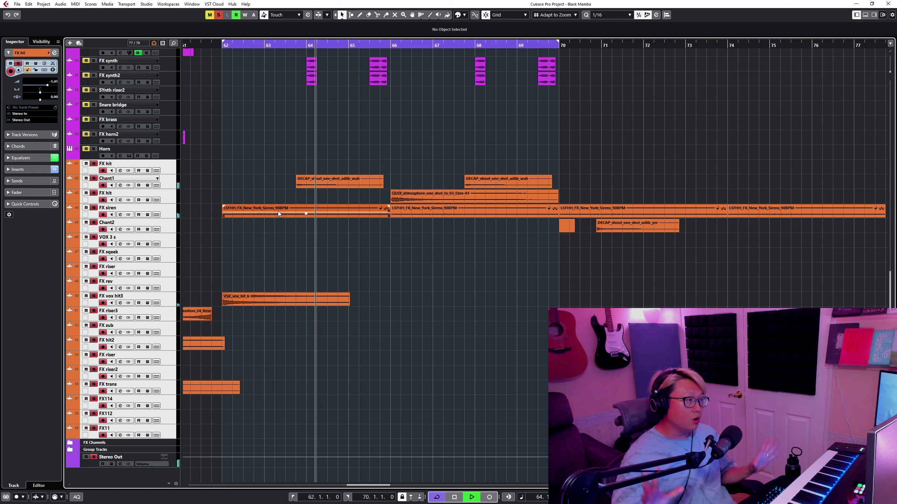
key("space")
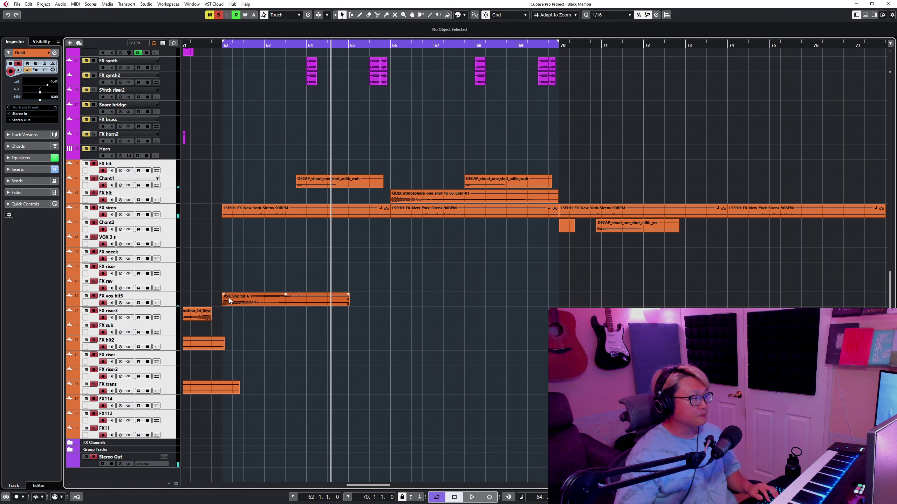
- Clear the group solo, play the FX siren track soloed from bar 62, and unsolo it
left_click(222, 45)
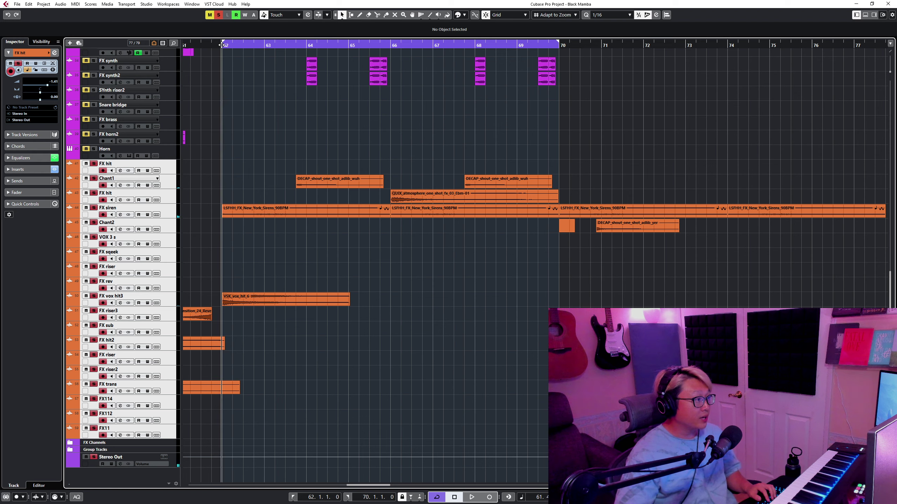
left_click(171, 211)
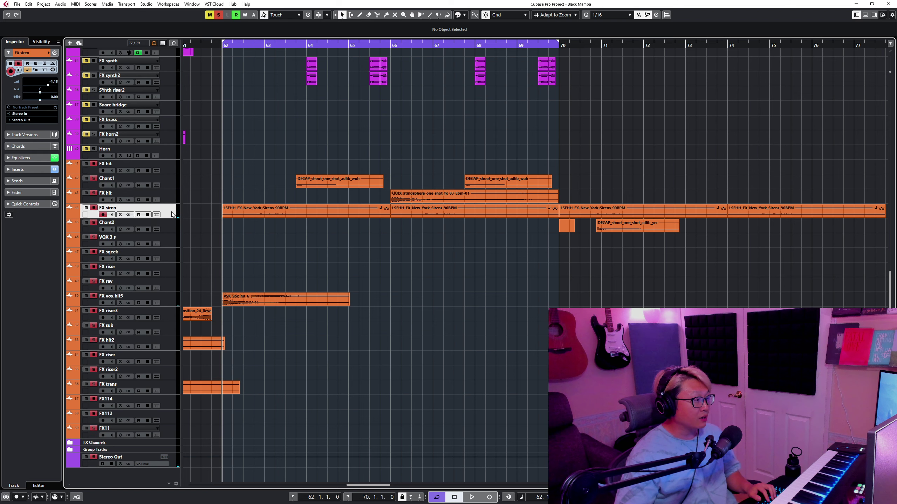
left_click(219, 14)
left_click(210, 14)
key("s")
key("space")
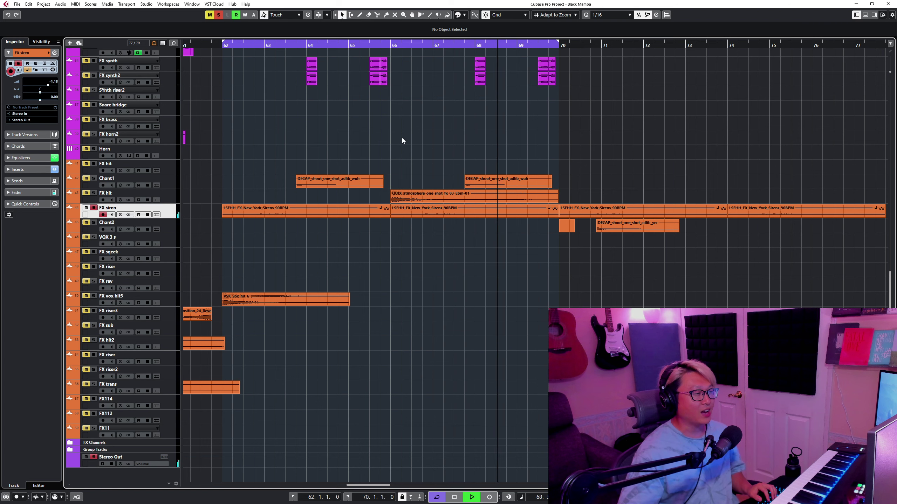
key("space")
key("s")
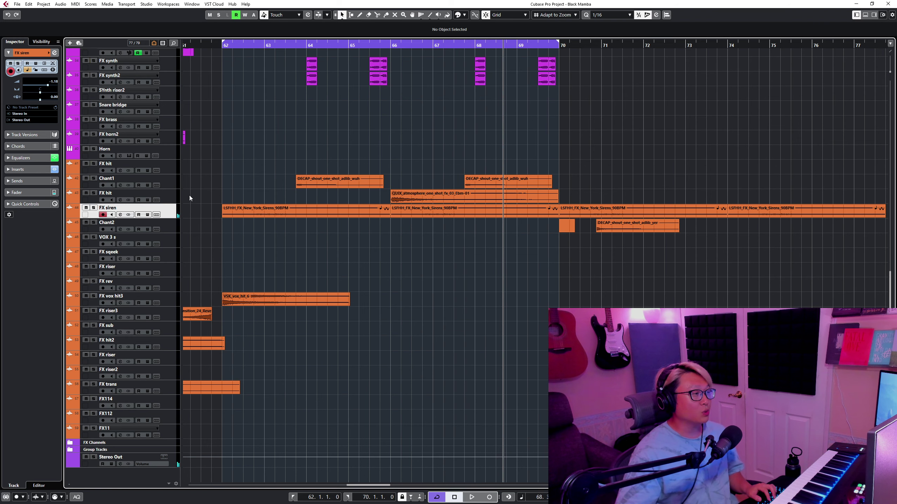
- Solo the FX hit track above FX siren, play it from bar 66, and remove its solo
left_click(166, 200)
key("s")
left_click(390, 45)
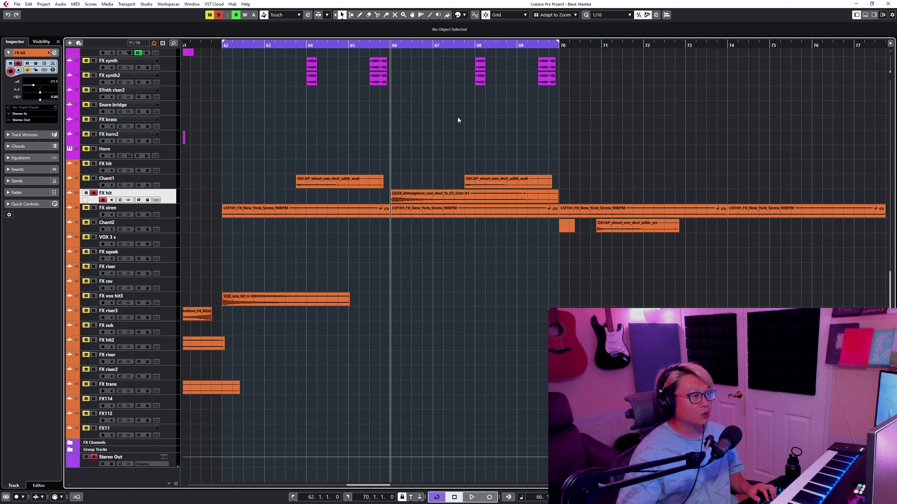
key("space")
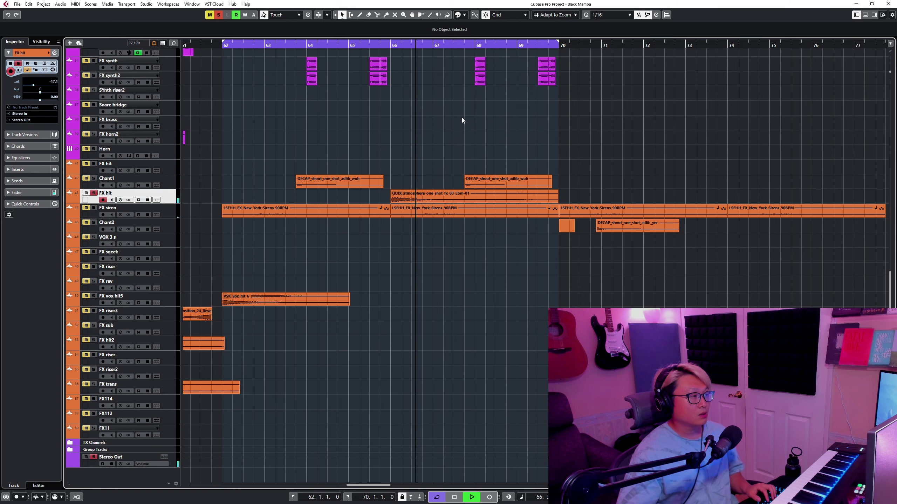
key("space")
key("s")
- Solo the Chant1 track, play it from just before bar 64, and remove its solo
left_click(178, 181)
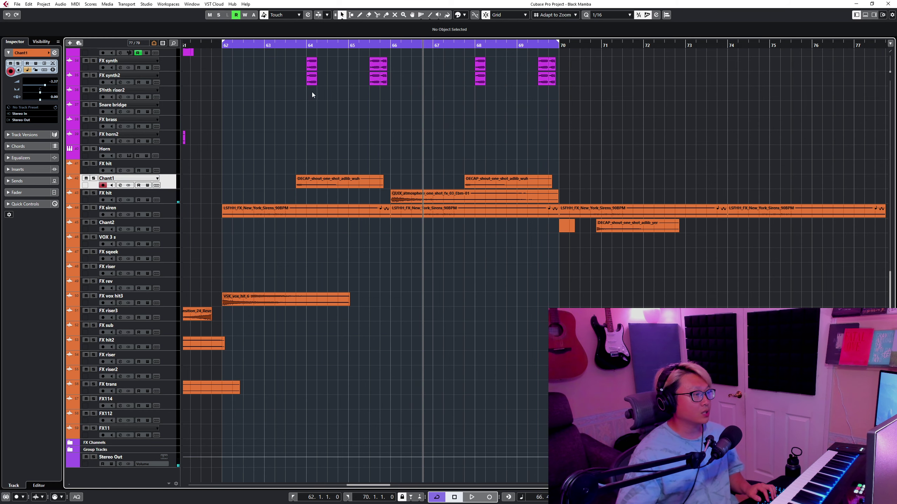
key("s")
left_click(296, 45)
key("space")
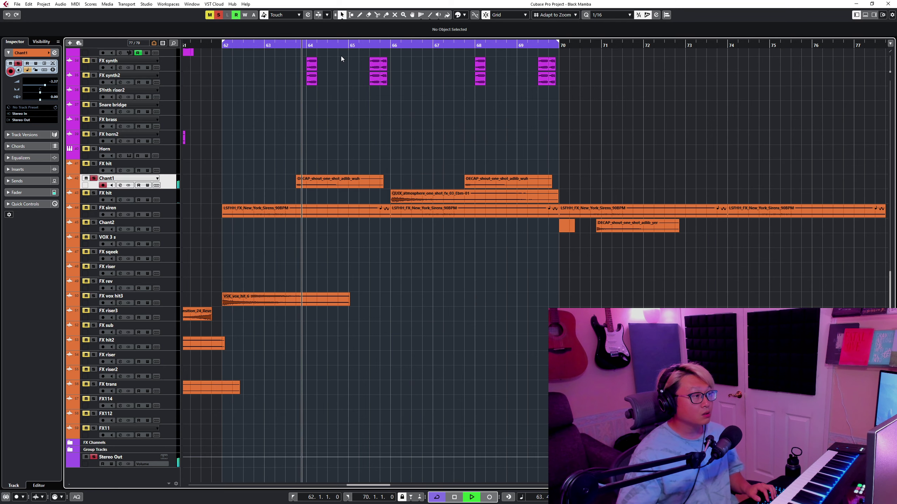
key("space")
key("s")
- Play the full mix from bar 62 with all tracks shown in the arrangement
key("shift+g")
key("shift+g")
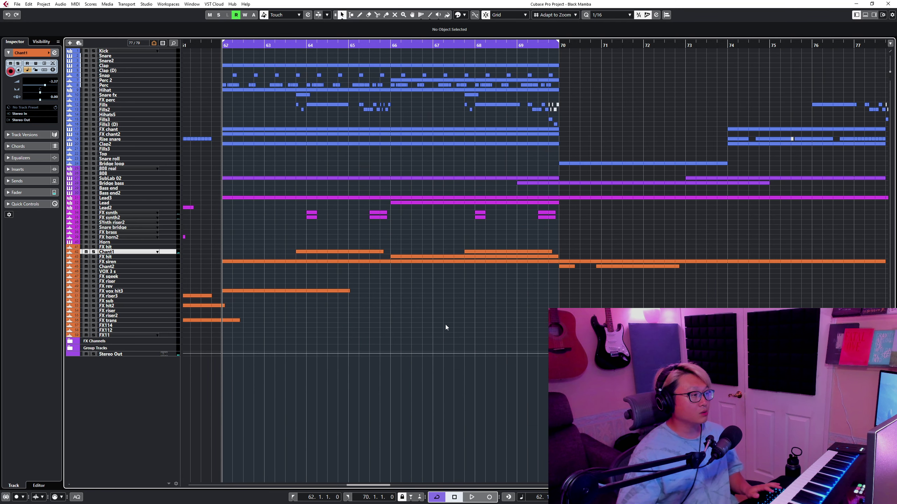
key("shift+h")
scroll(455, 318, "up", 3)
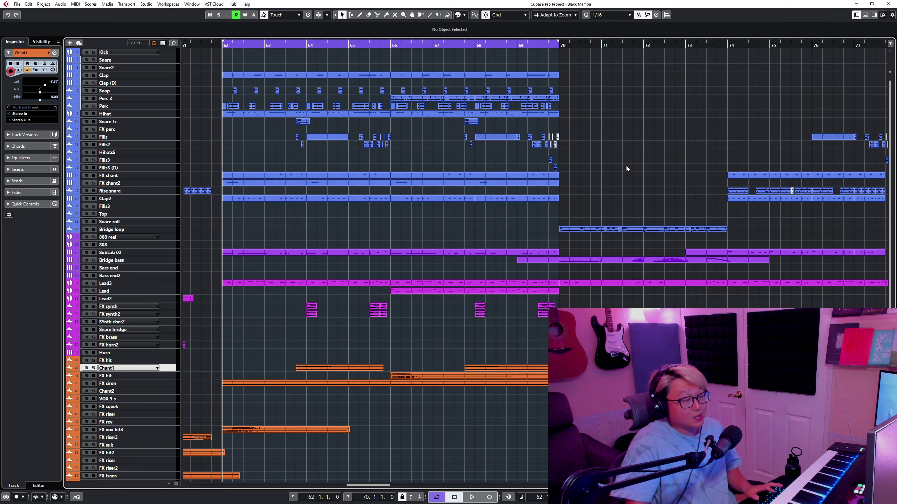
key("space")
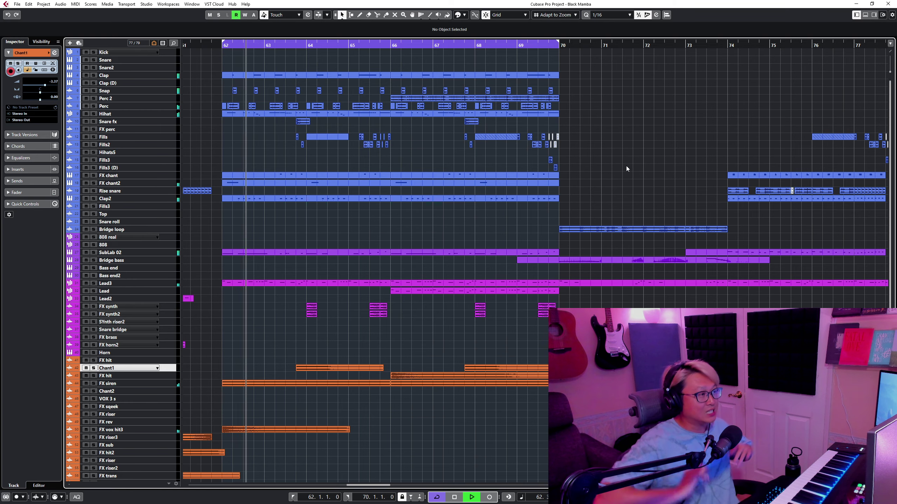
- Solo the Fills and Fills2 drum tracks and play them from the middle of bar 63
key("shift+h")
key("shift+h")
key("shift+h")
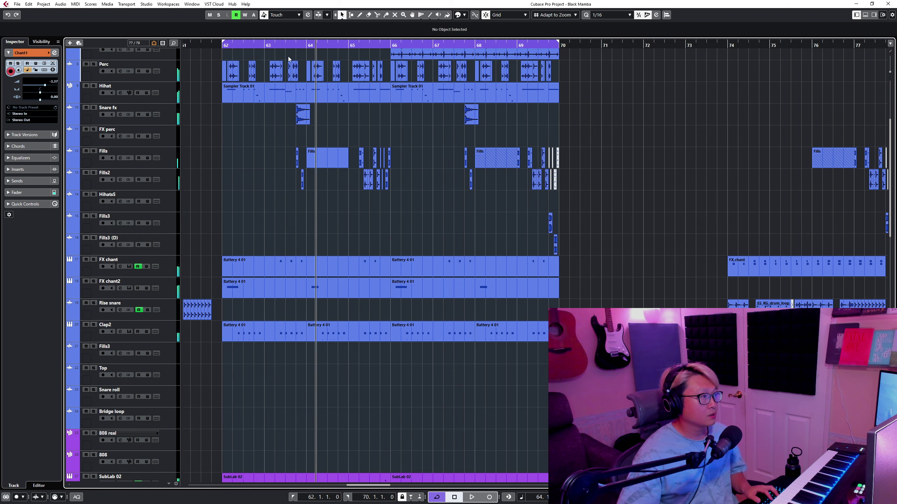
left_click(282, 45)
left_click(168, 165)
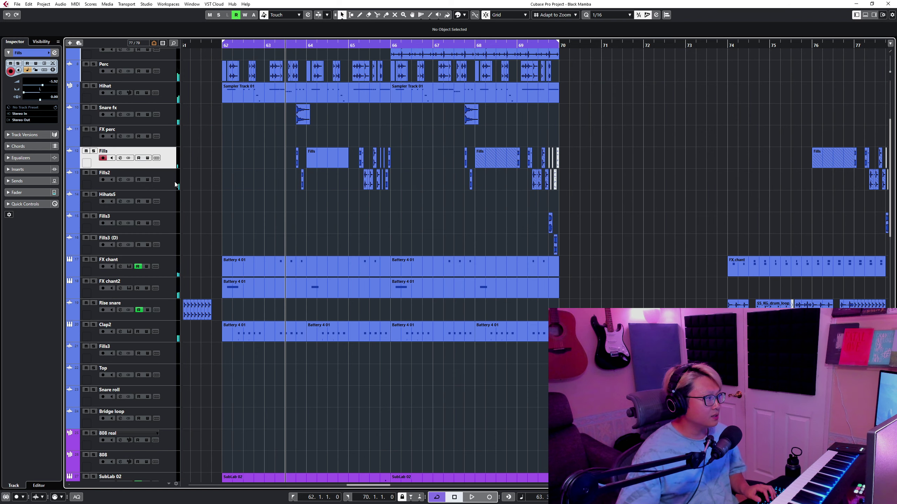
key("s")
left_click(174, 184)
key("space")
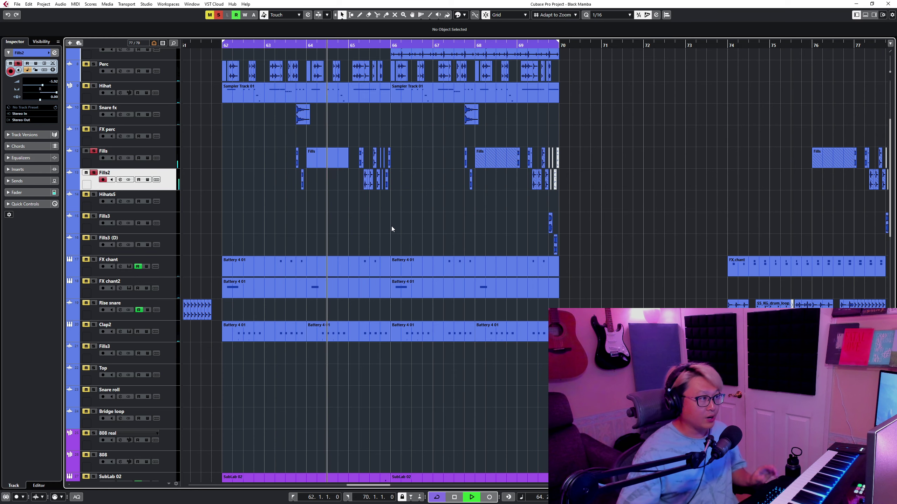
- Clear the solos on Fills and Fills2 and play the fills within the full mix from bar 63
key("space")
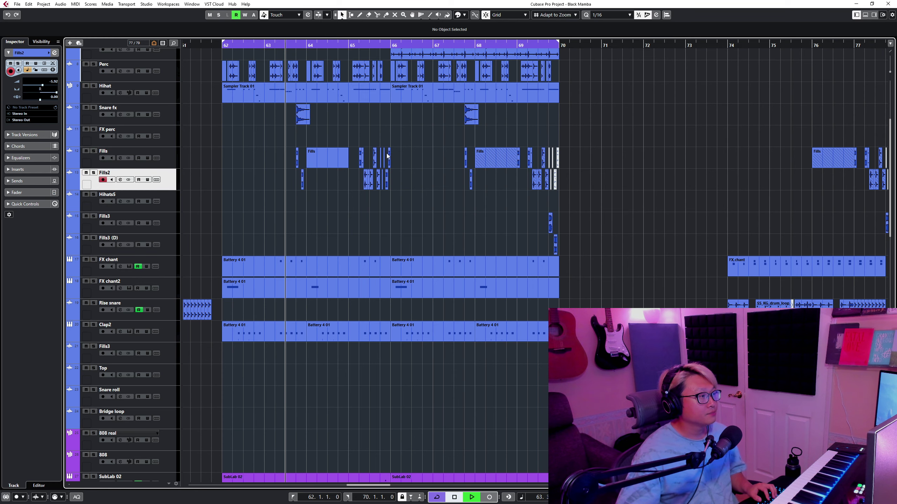
key("space")
right_click(401, 211)
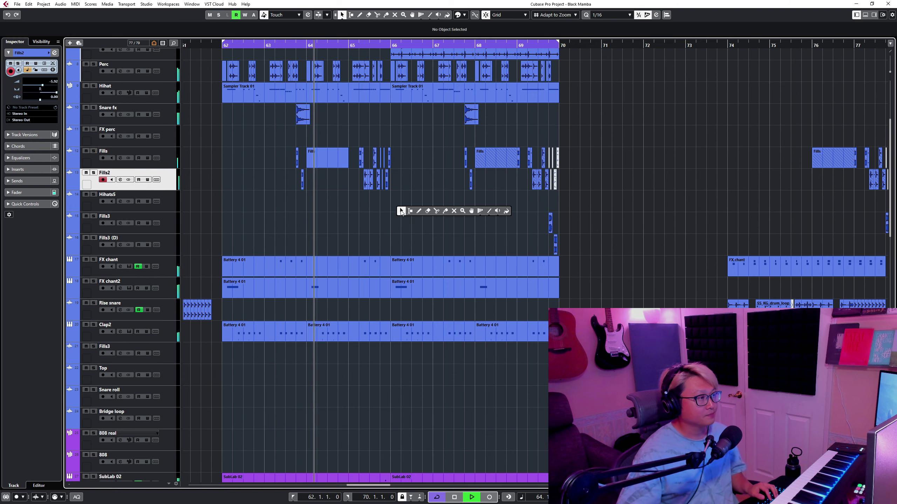
left_click(401, 211)
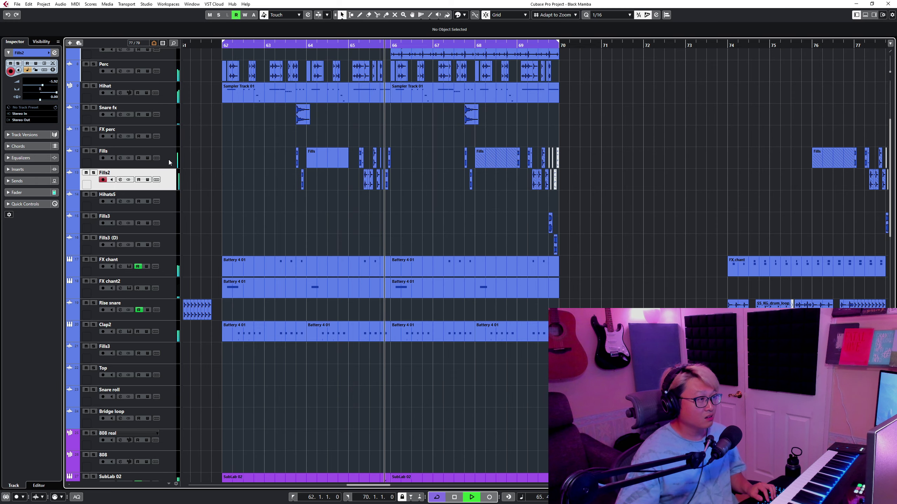
- Solo Fills and Fills2 again and play their alternating chops from bar 65, examining them up close
key("s")
left_click(168, 160)
key("s")
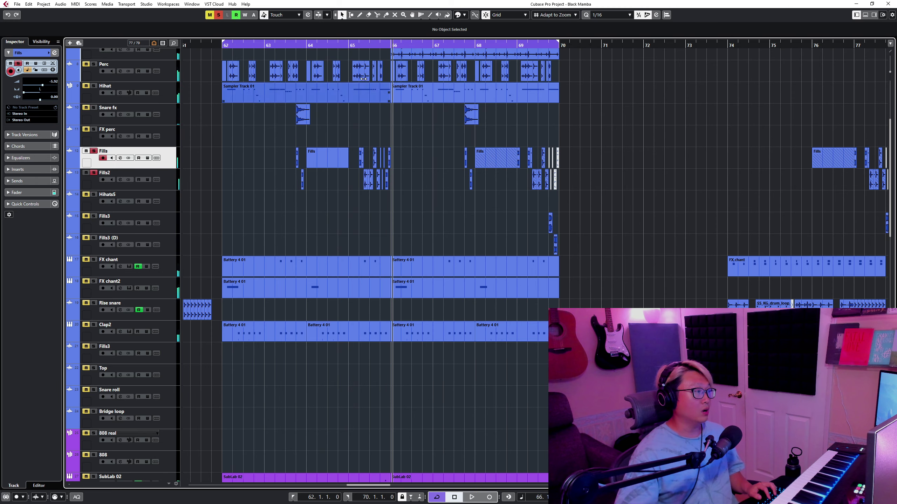
left_click(350, 44)
key("space")
key("h")
key("h")
key("h")
key("h")
key("h")
key("h")
key("h")
key("h")
key("h")
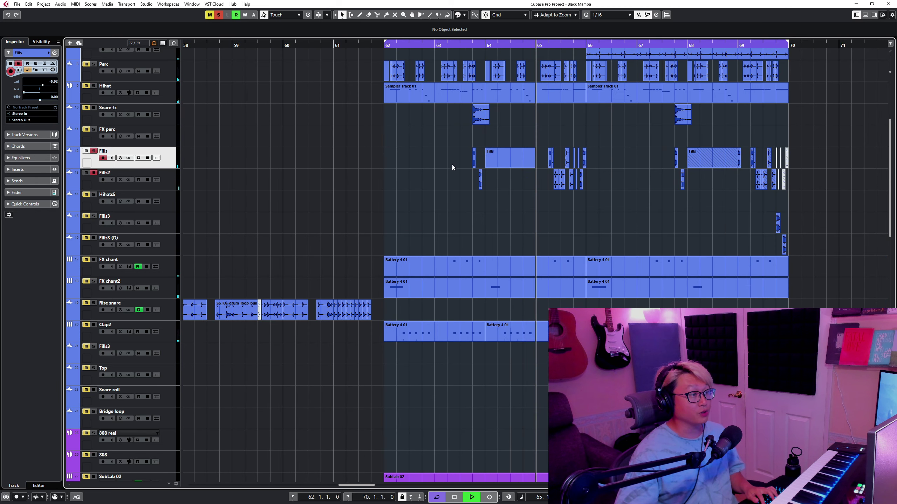
key("g")
scroll(472, 169, "down", 2)
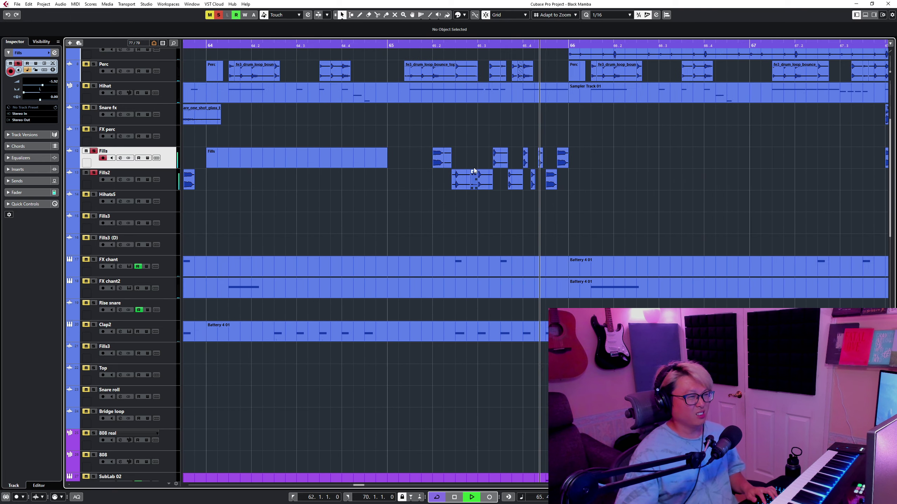
scroll(493, 171, "up", 4)
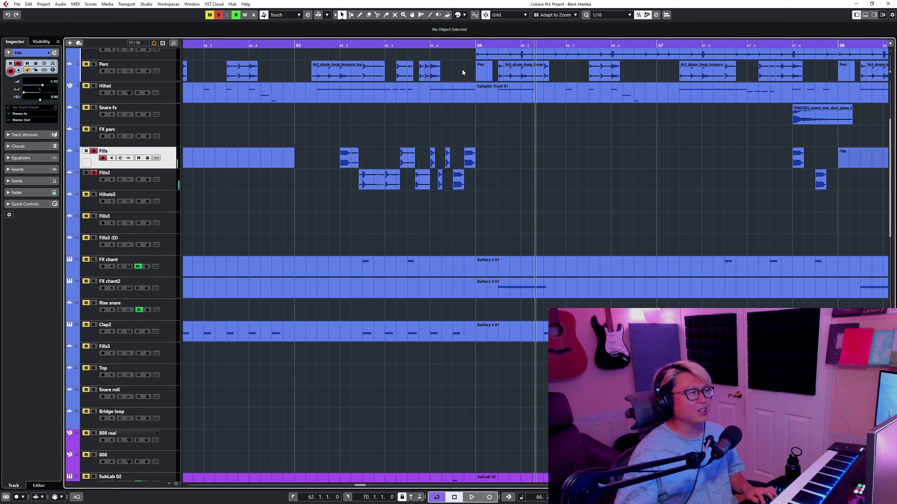
key("space")
- Copy a snare roll chop on the Fills track into bar 66 and extend it to span 66.2.1.0 to 67.2.1.0
left_click_drag(441, 162, 803, 161)
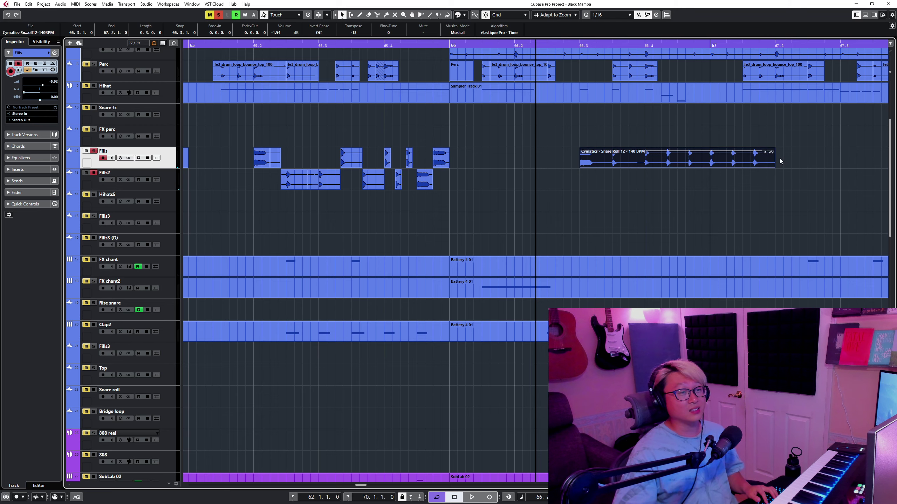
scroll(649, 138, "down", 1)
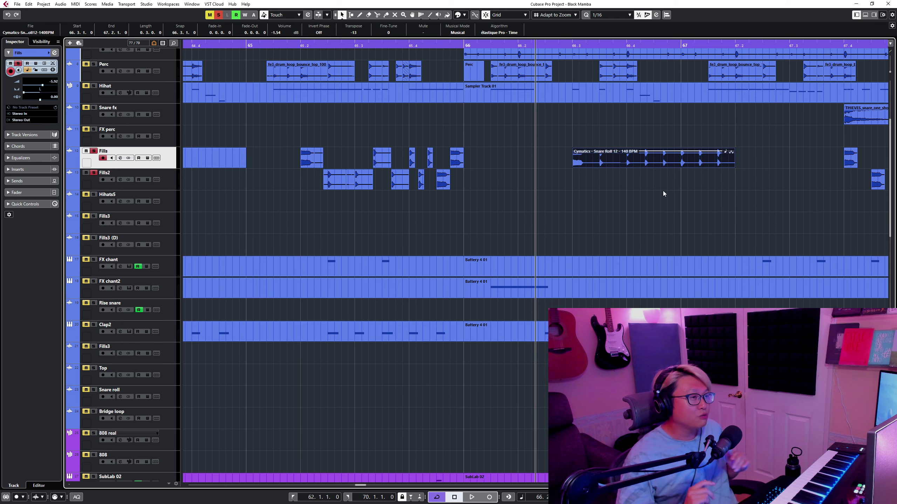
scroll(660, 189, "down", 1)
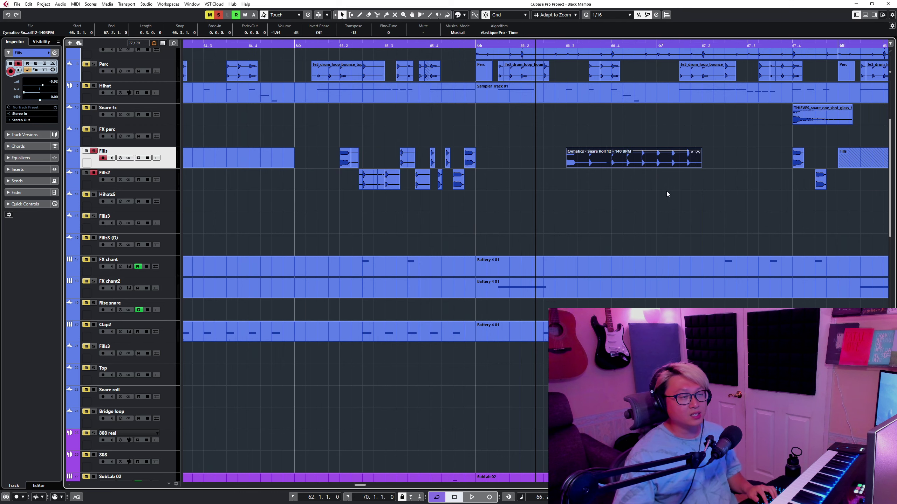
left_click_drag(567, 164, 522, 166)
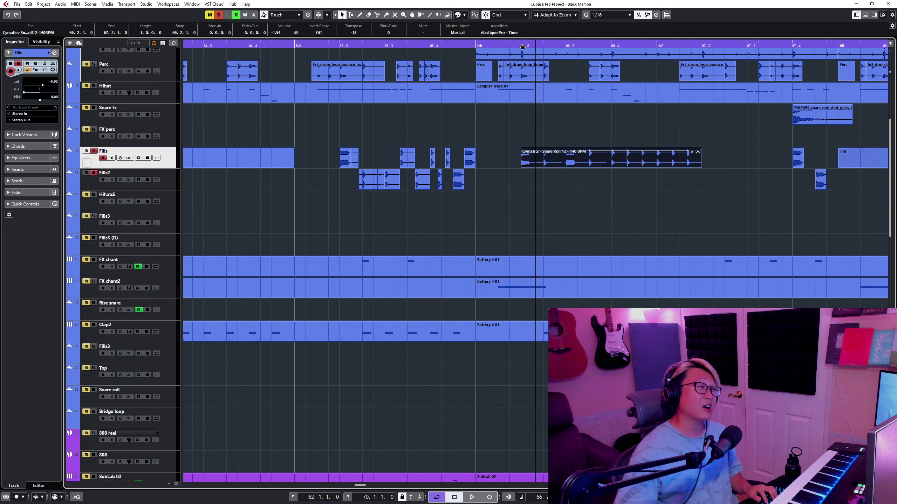
- Play the extended snare roll sample on the Fills track from bar 66
scroll(678, 146, "down", 2)
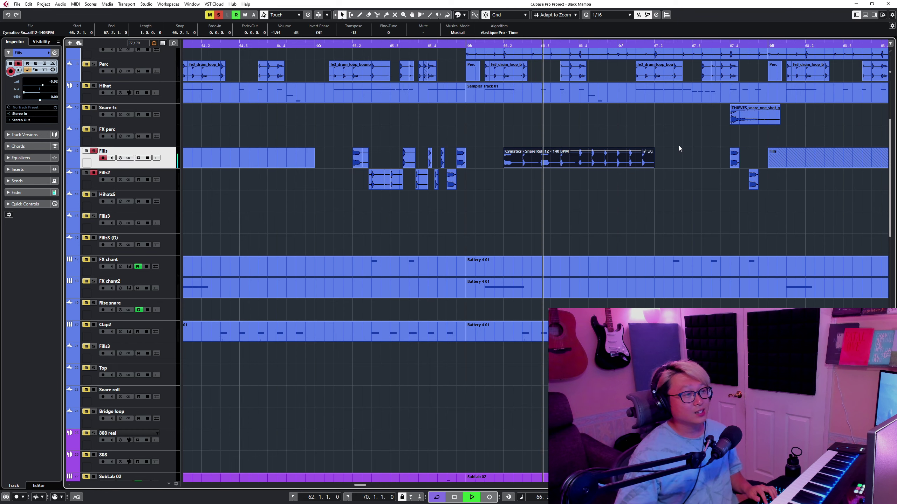
key("space")
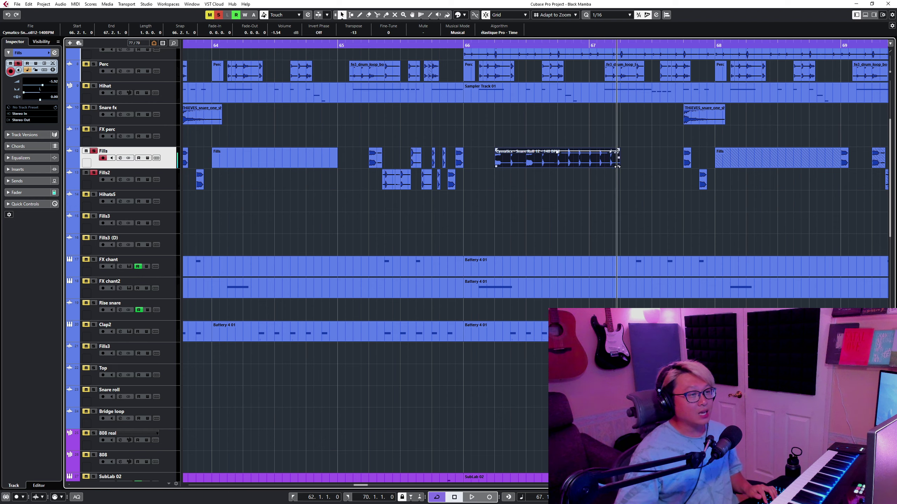
left_click(489, 42)
key("space")
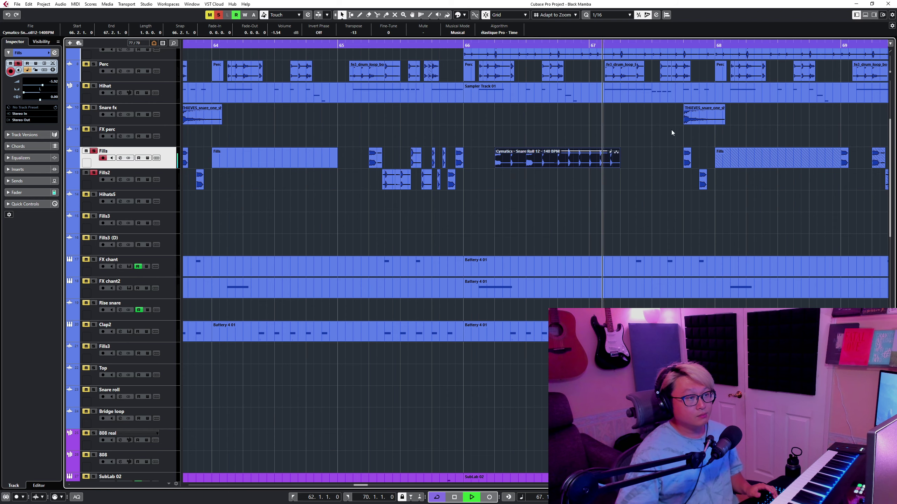
- Stop playback and delete the extended snare roll copy from the Fills track
key("space")
left_click(575, 153)
left_click(574, 152)
key("Delete")
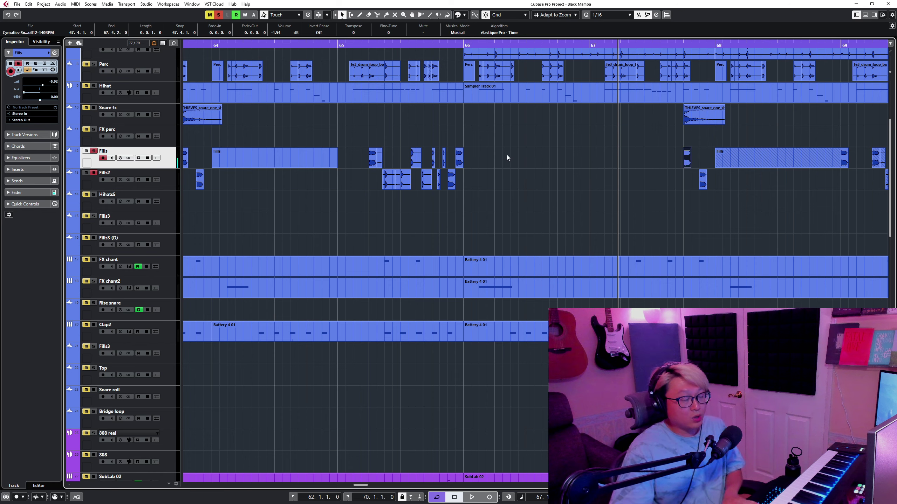
- Compare the pan settings of the Fills and Fills2 tracks and play their soloed chops from bar 65
left_click(334, 46)
left_click(504, 163)
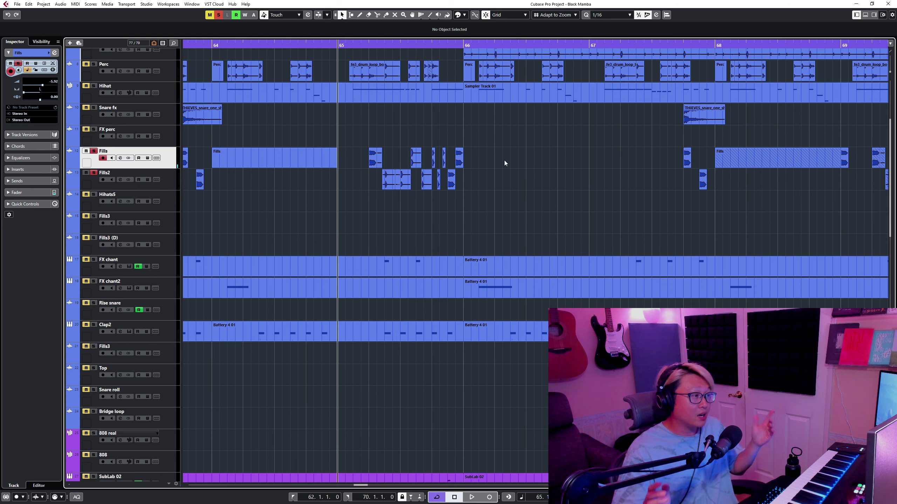
left_click(372, 159)
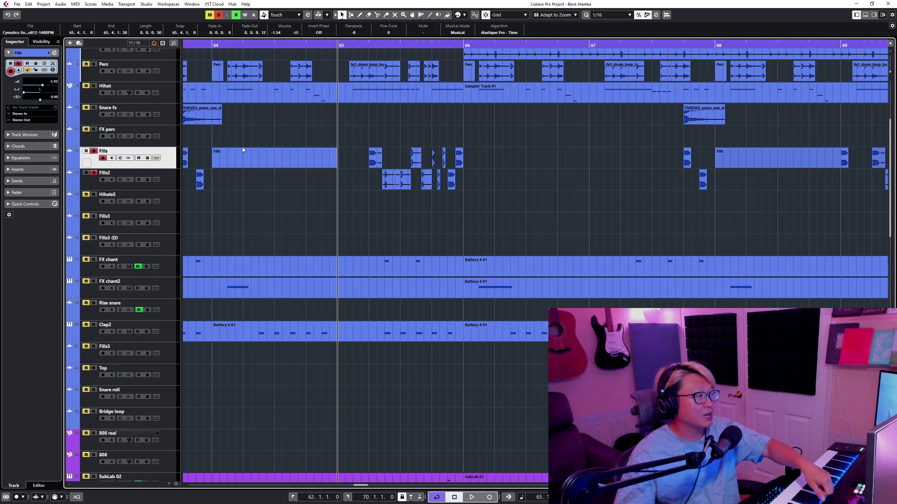
left_click(164, 177)
left_click(168, 162)
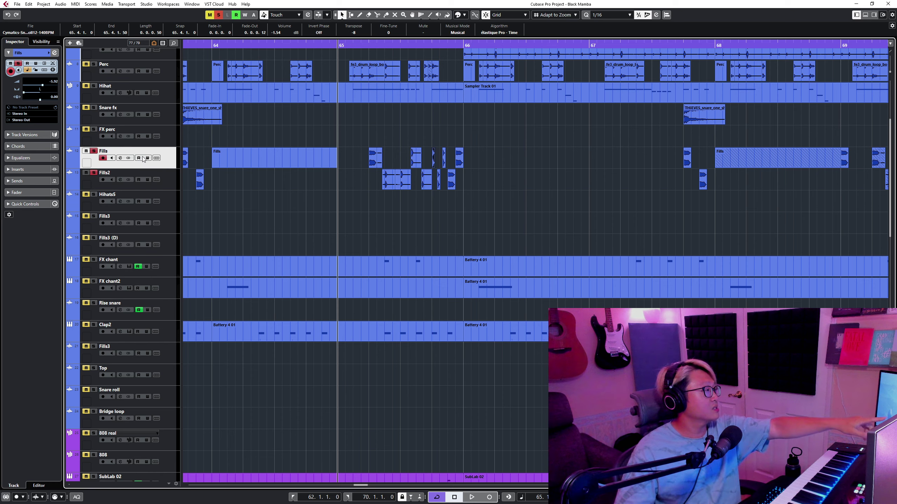
left_click(166, 179)
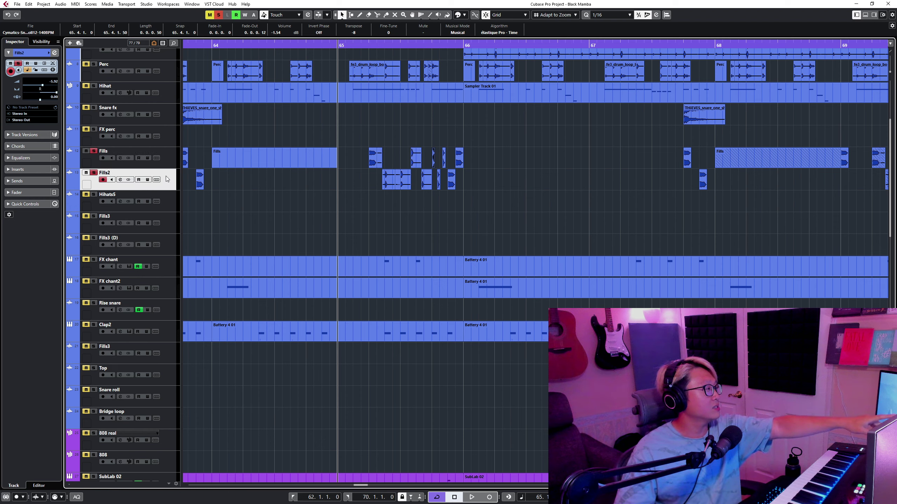
left_click(448, 138)
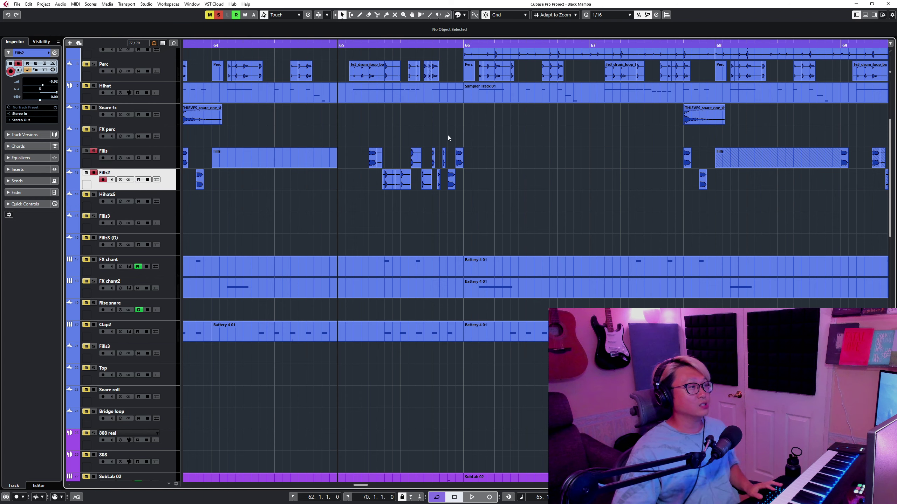
key("space")
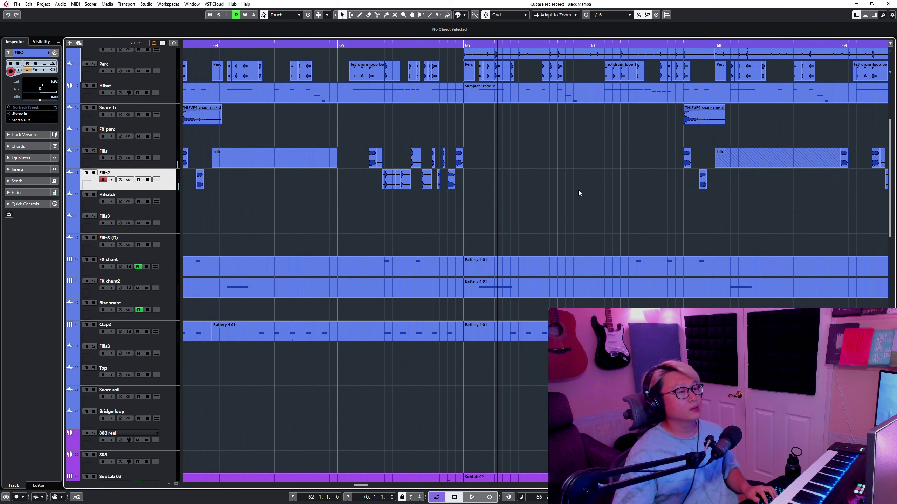
- Play the unsoloed full mix from bar 66 while viewing the whole arrangement around the cycled section
key("shift+g")
key("g")
key("g")
key("g")
key("g")
key("space")
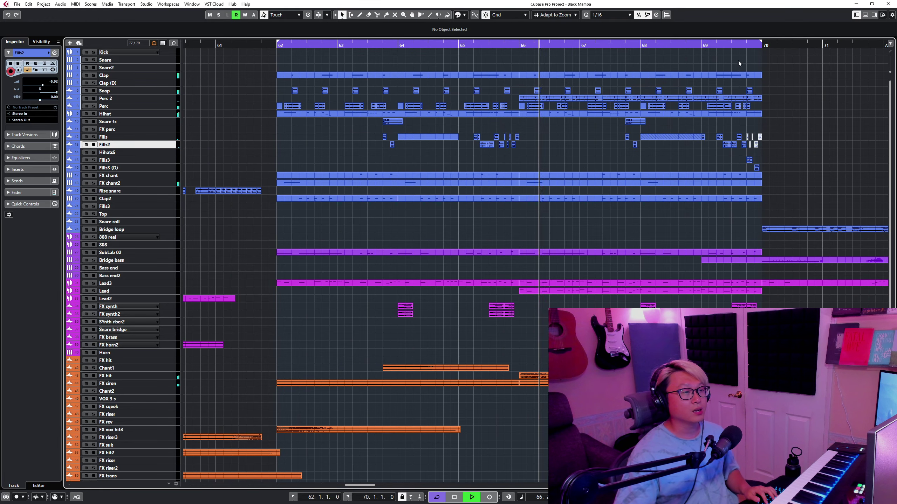
key("g")
key("g")
key("g")
key("g")
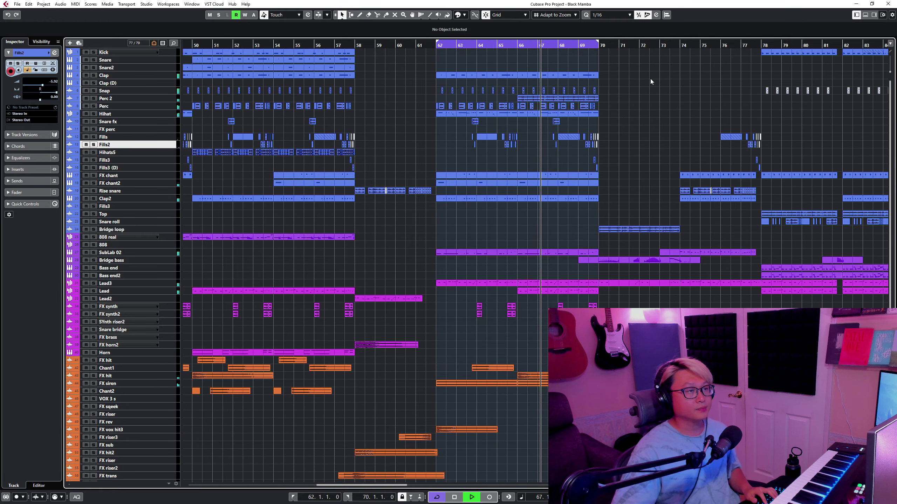
key("h")
key("h")
key("h")
key("h")
key("h")
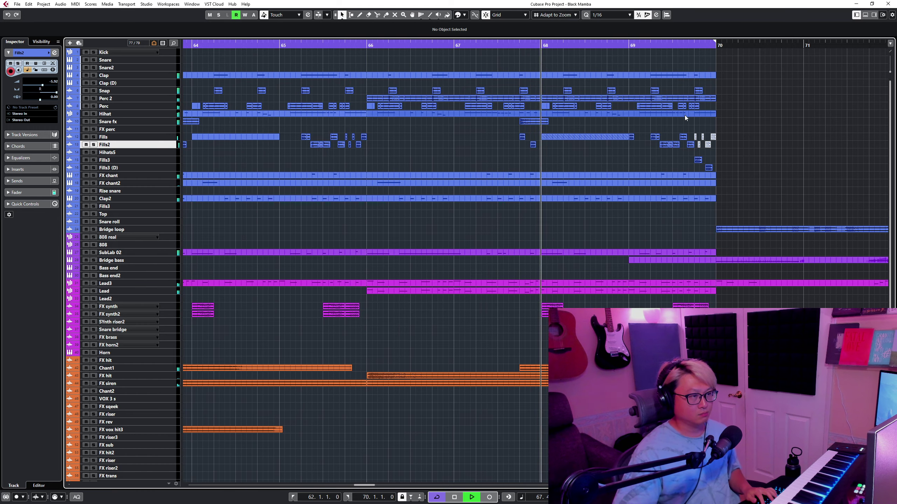
key("g")
key("g")
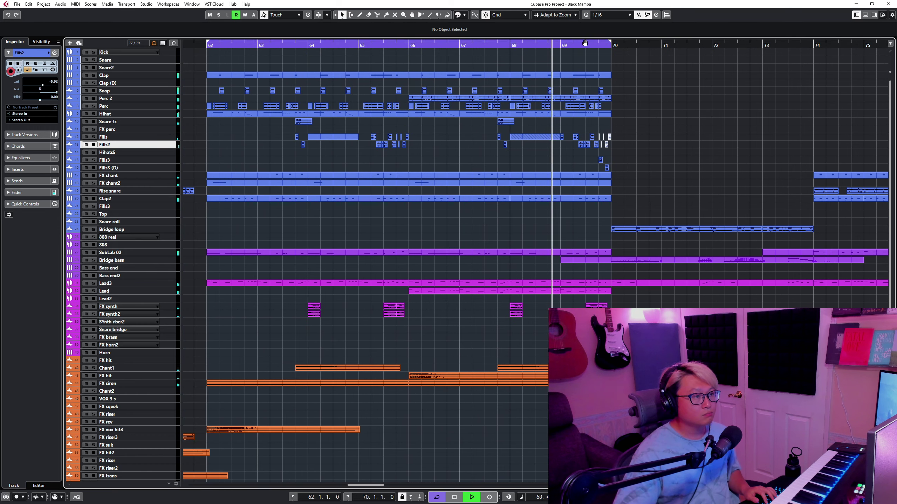
- Turn off the cycle and let playback run past bar 70 into the bridge section
left_click(585, 42)
key("g")
right_click(671, 127)
key("h")
key("h")
key("h")
key("h")
key("g")
key("g")
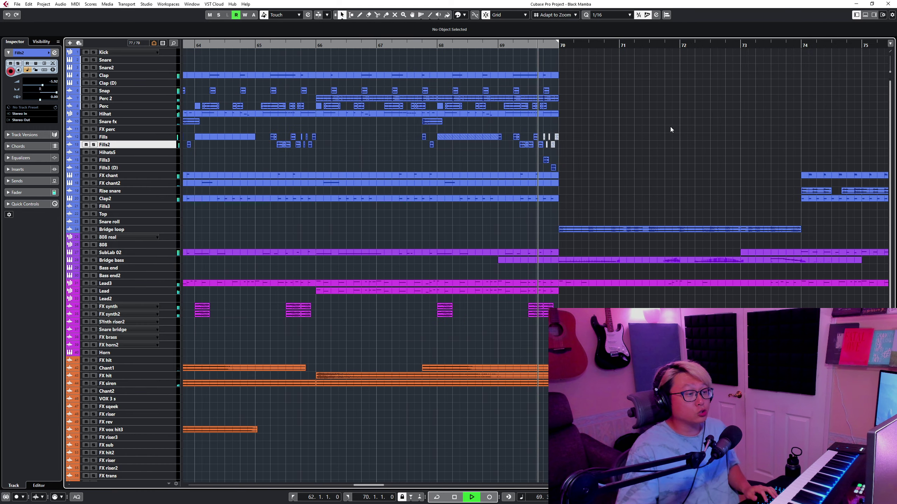
key("g")
key("g")
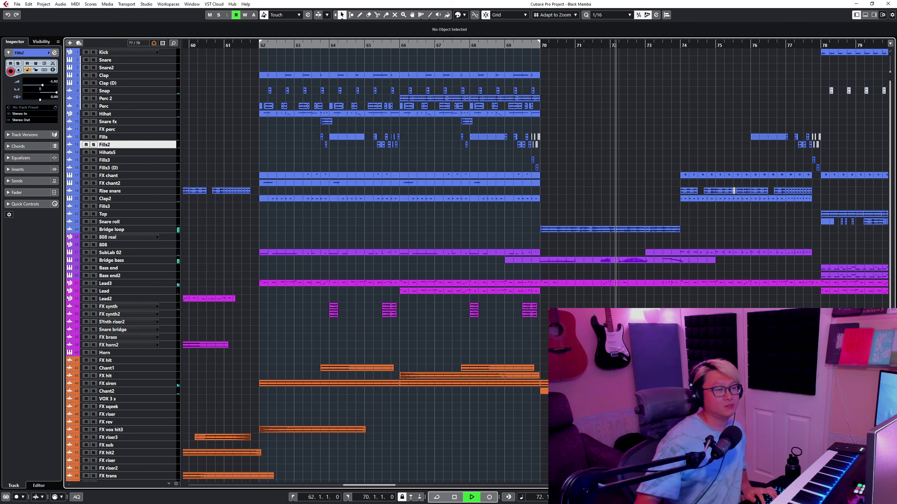
- Play the bridge up to about bar 74, stop playback, and examine which tracks have clips between bars 70 and 78
key("h")
key("h")
key("h")
key("shift+h")
key("g")
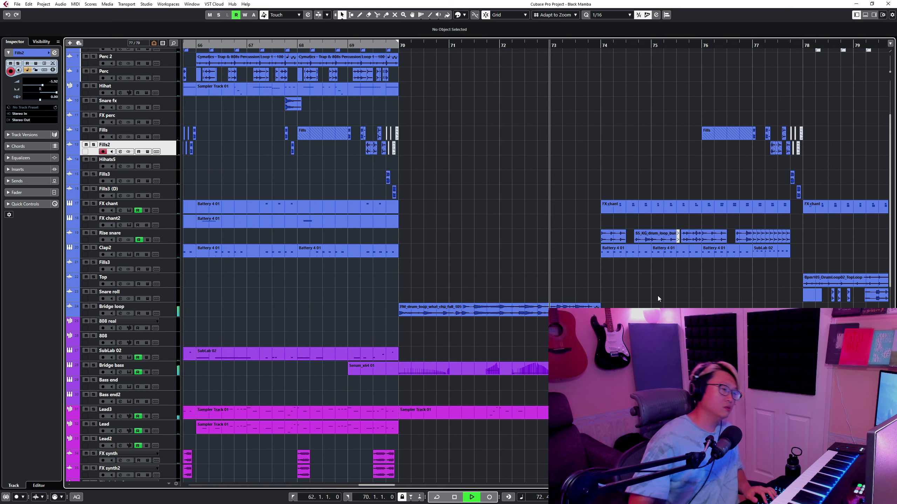
key("g")
key("shift+g")
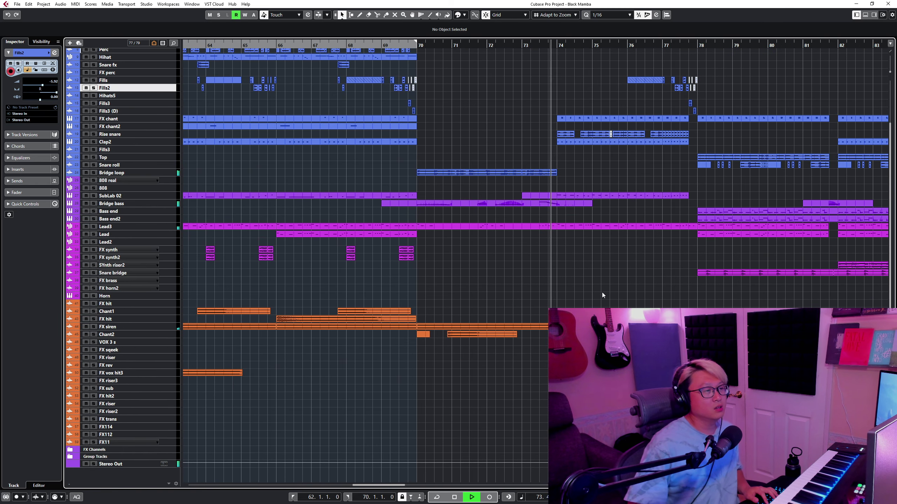
key("space")
key("h")
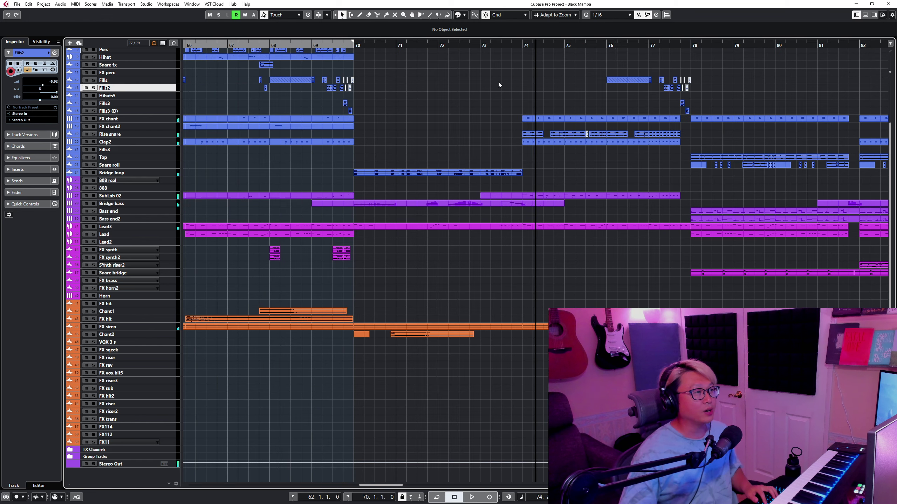
key("shift+g")
key("shift+h")
key("shift+g")
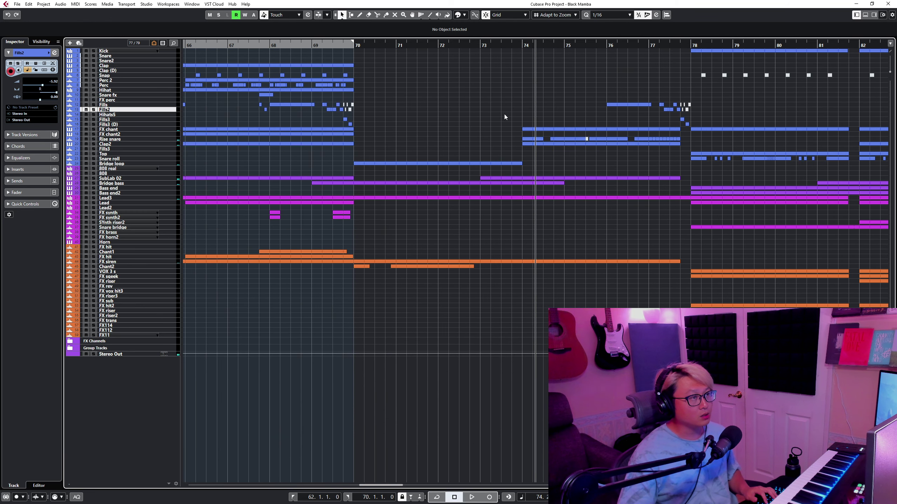
key("h")
key("shift+h")
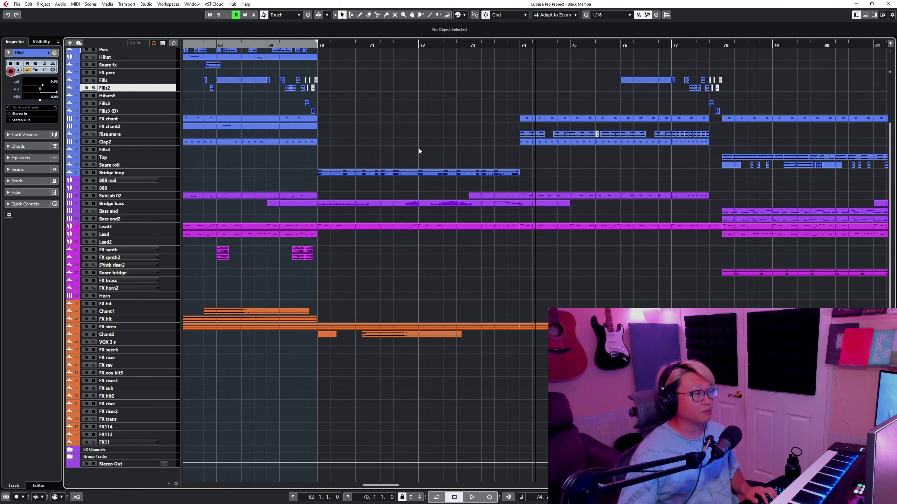
- Set the locators to the Bridge loop clip starting at bar 70, turn on the cycle, and select the Bridge loop track
left_click(430, 173)
key("p")
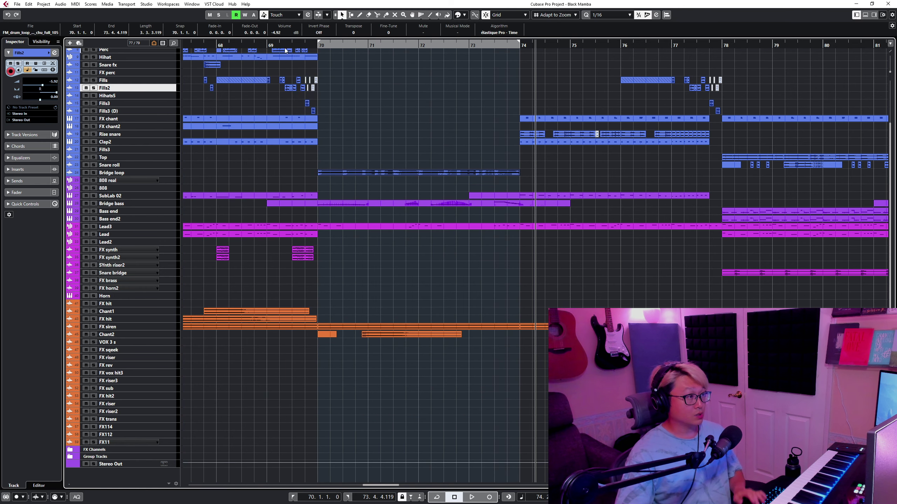
left_click(320, 46)
left_click(457, 116)
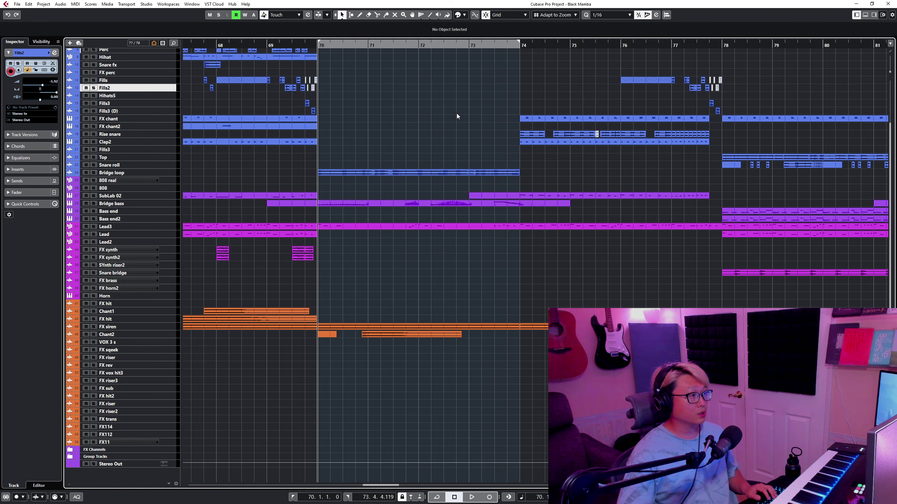
left_click(141, 172)
key("shift+h")
left_click(419, 44)
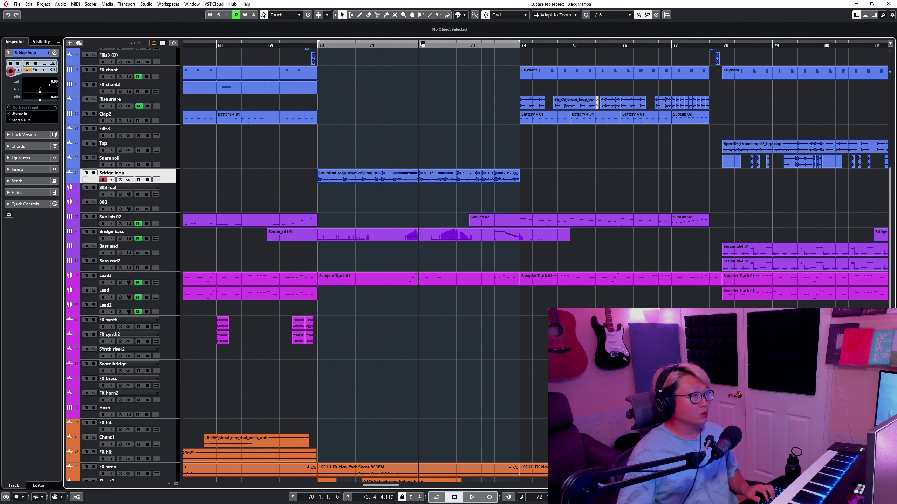
left_click(419, 42)
key("shift+g")
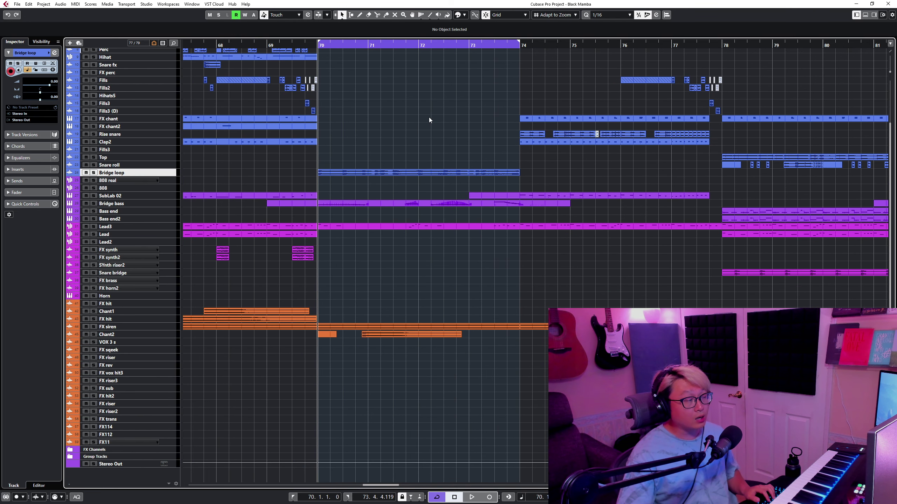
- Solo the Bridge loop track, play it from bar 70, and stop playback
key("s")
key("space")
key("shift+h")
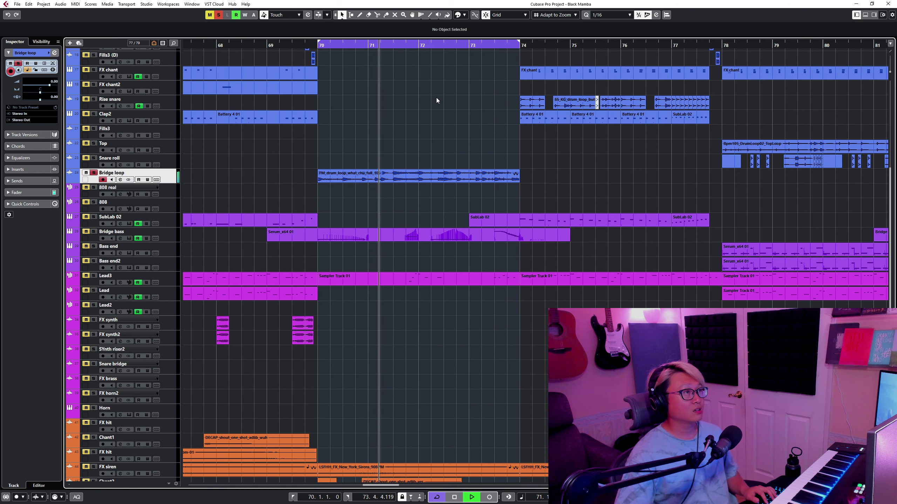
key("space")
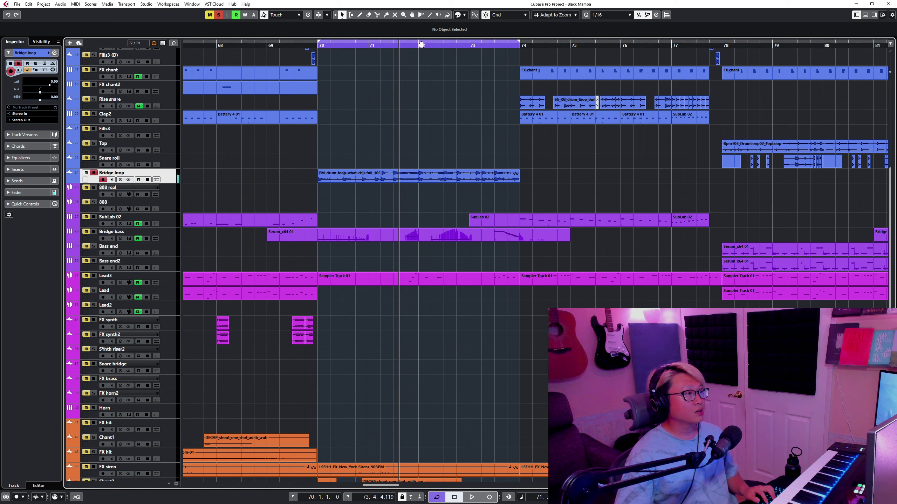
- Add the Bridge bass track to the solo and play it together with the Bridge loop from bar 70
left_click(139, 233)
key("s")
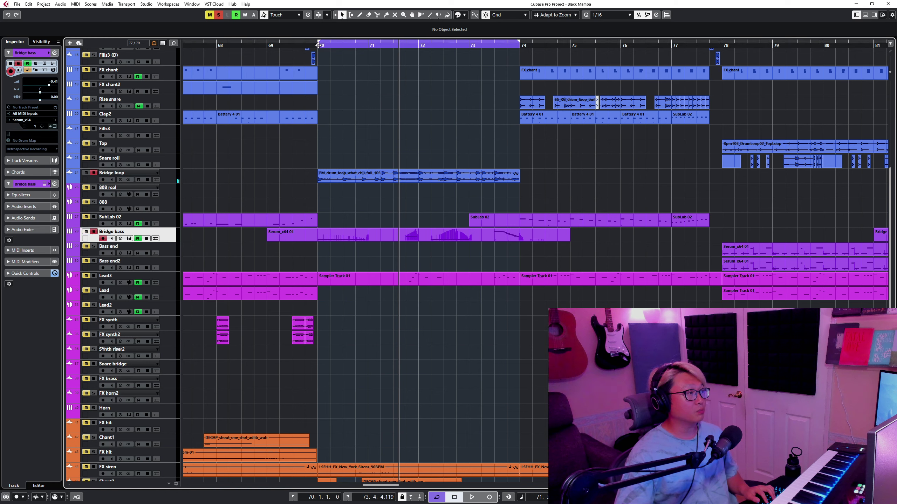
left_click(318, 46)
right_click(388, 123)
key("space")
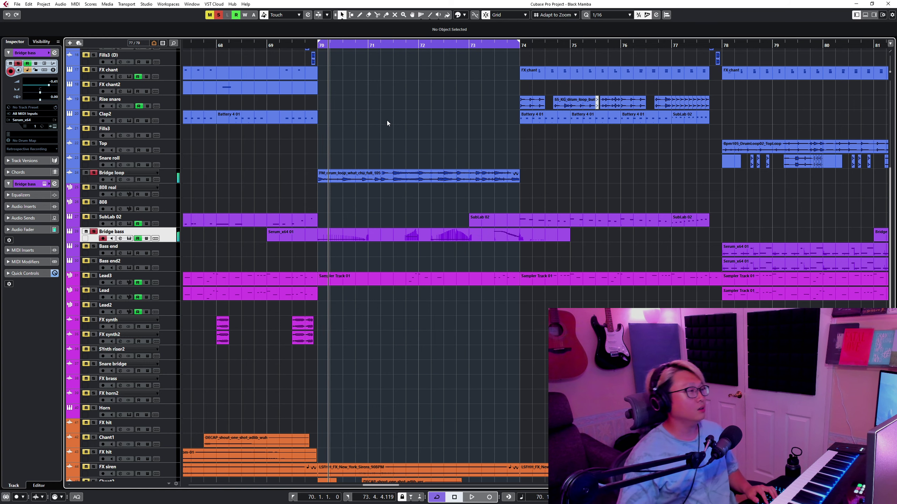
left_click(392, 44)
- Clear all solos, open the Bridge bass part starting at bar 69 for note editing, and play it soloed from bar 70
left_click(218, 15)
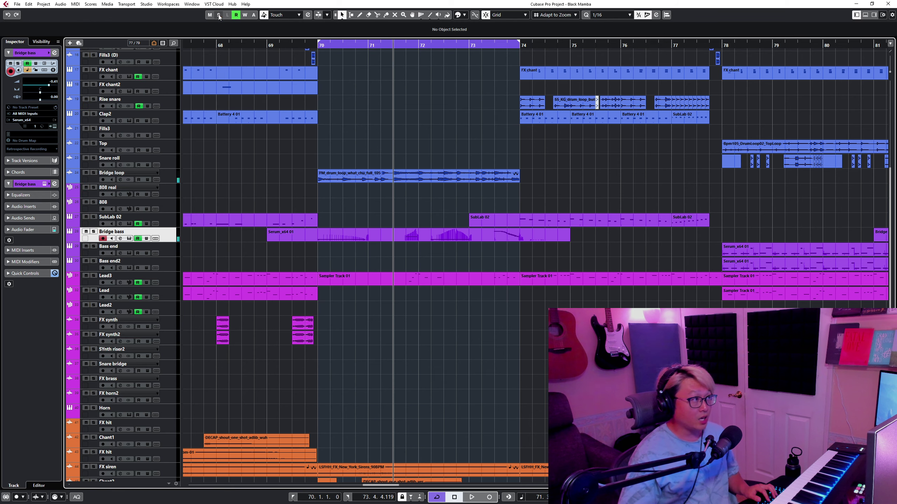
double_click(354, 240)
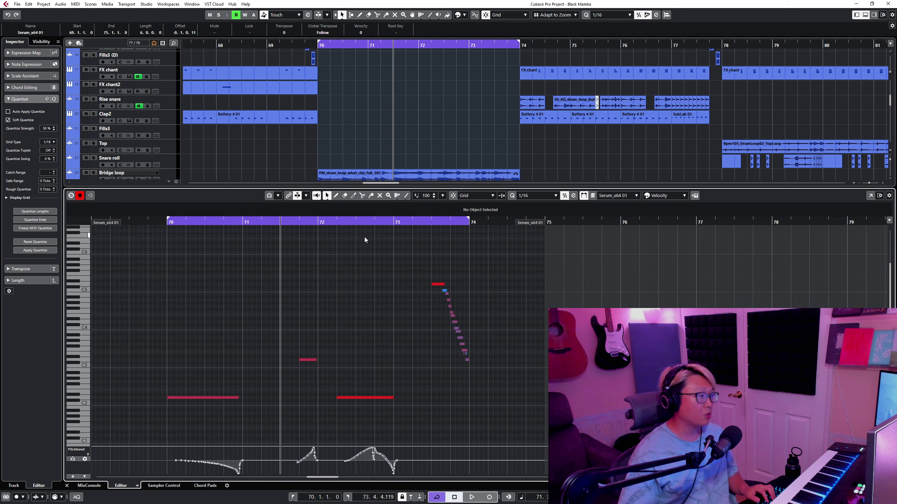
left_click(317, 44)
scroll(251, 334, "down", 3)
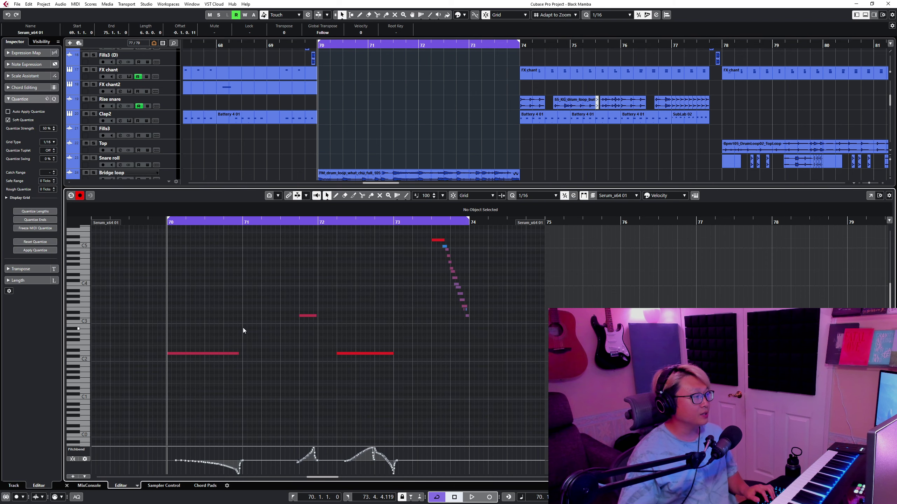
scroll(247, 309, "up", 3)
key("s")
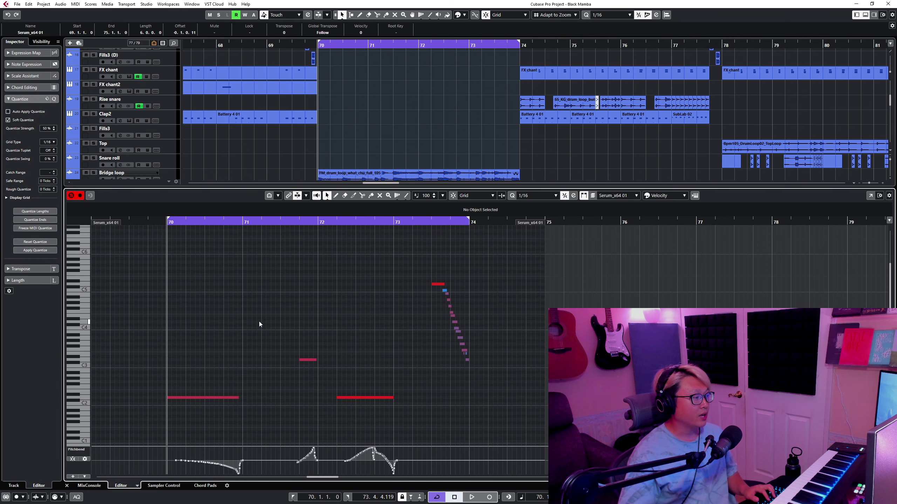
key("h")
key("g")
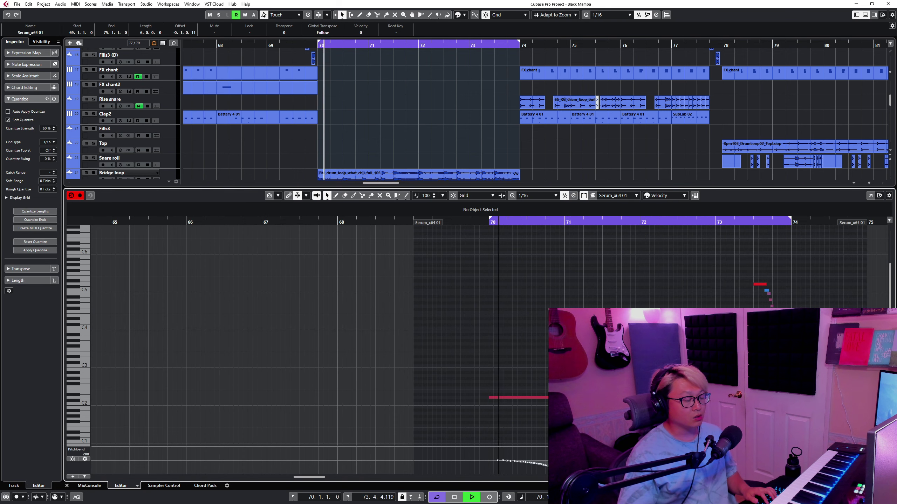
- Examine the pitchbend curve under the first bass note in bar 70
scroll(542, 375, "down", 3)
key("h")
scroll(494, 474, "up", 2)
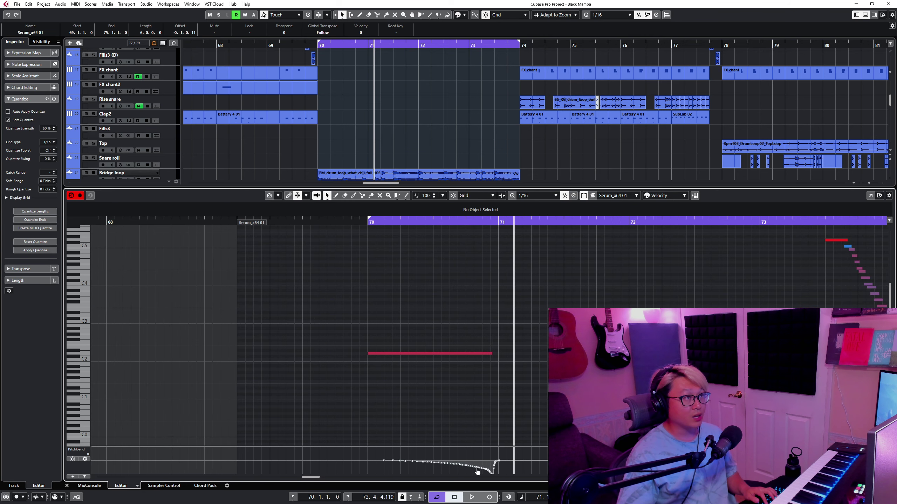
scroll(441, 458, "down", 3)
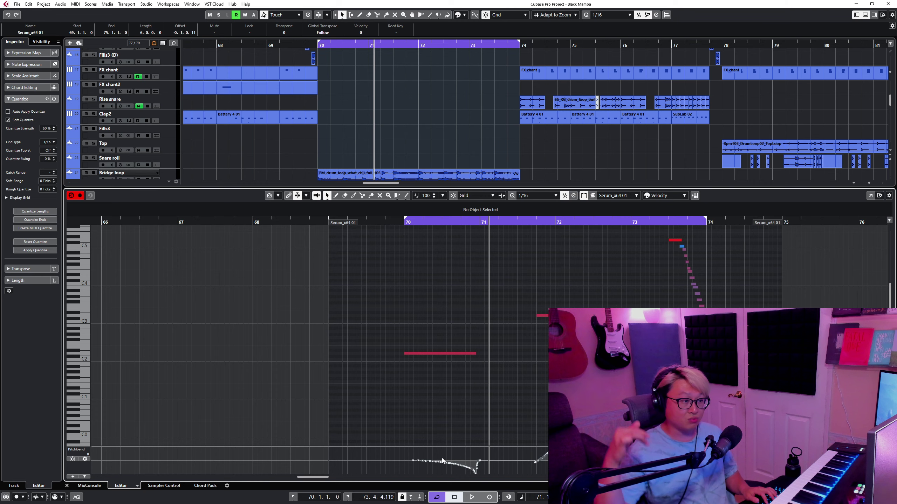
scroll(441, 458, "down", 2)
- Play the remaining Bridge bass notes and pitchbends through bar 73, stop playback, and close the note editor
key("space")
key("h")
key("h")
key("h")
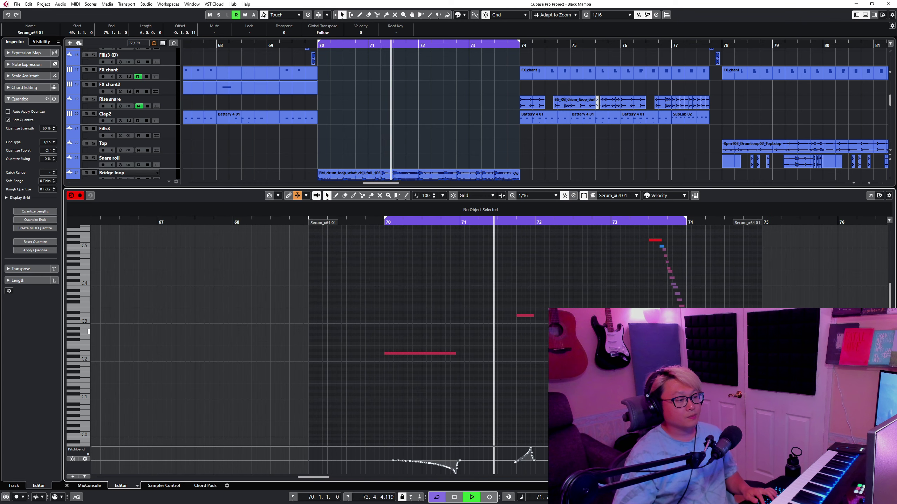
key("g")
key("g")
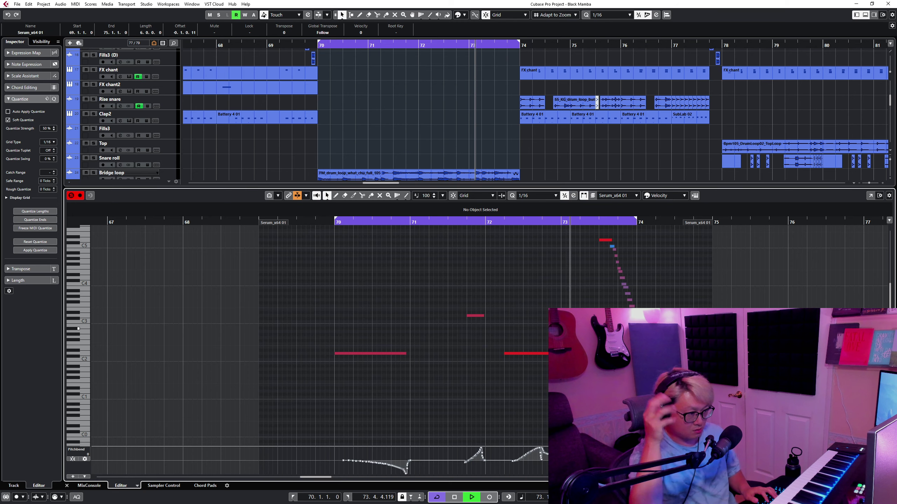
key("g")
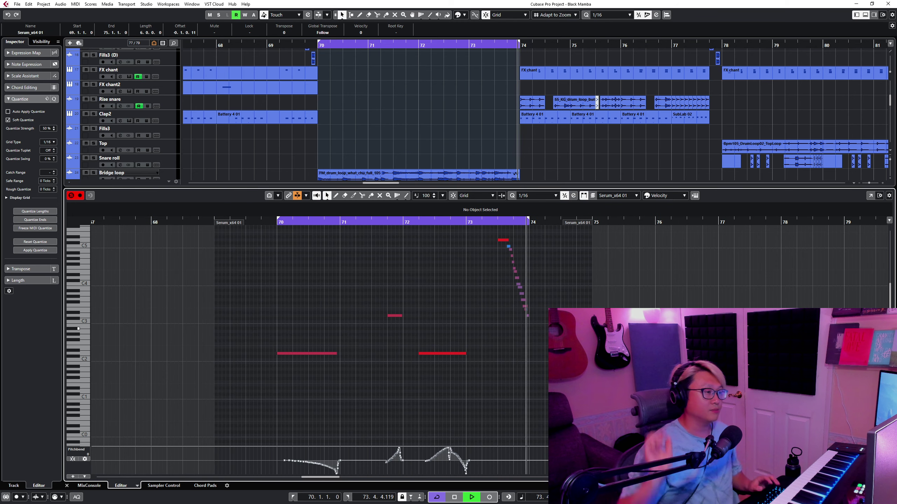
key("space")
left_click(454, 142)
key("s")
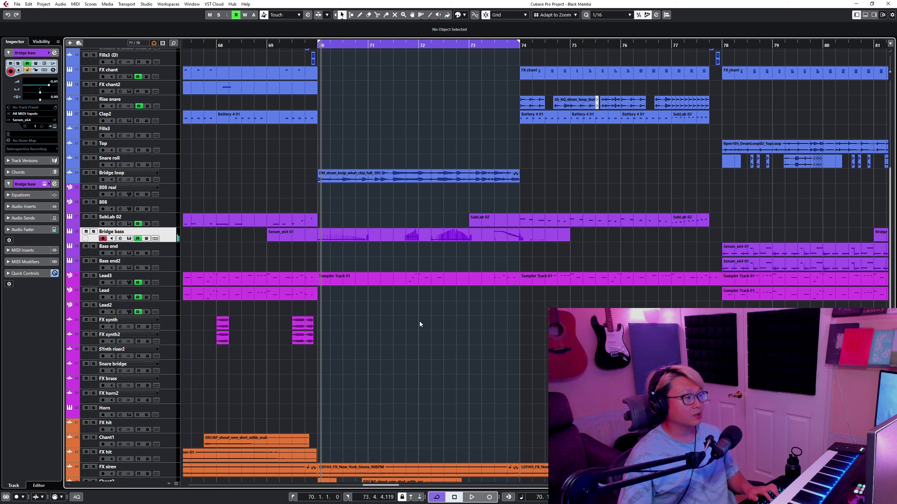
- Solo Lead3, Bridge bass and Bridge loop together and play the cycled bridge section
left_click(177, 283)
key("shift+g")
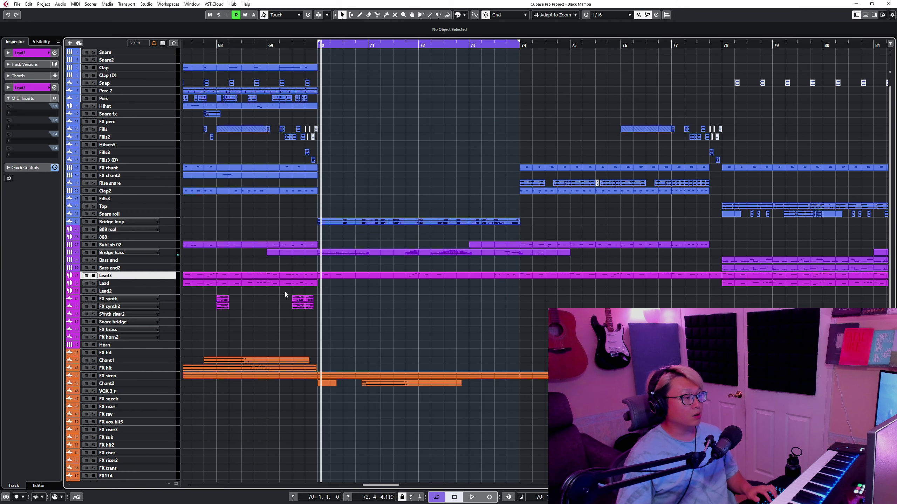
key("shift+h")
key("s")
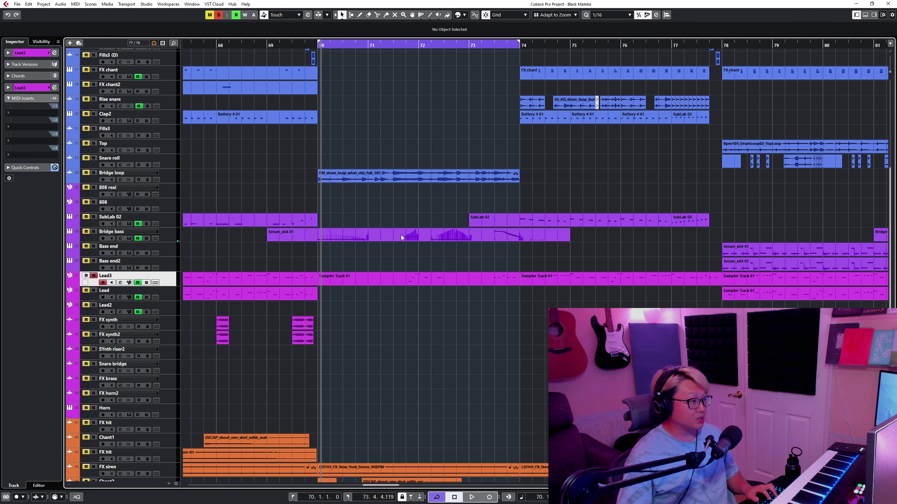
left_click(175, 229)
key("s")
left_click(174, 179)
key("space")
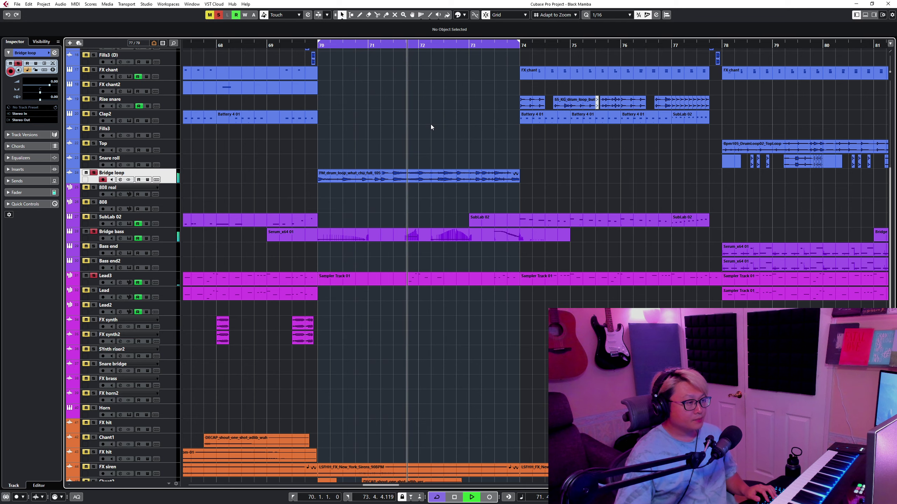
key("space")
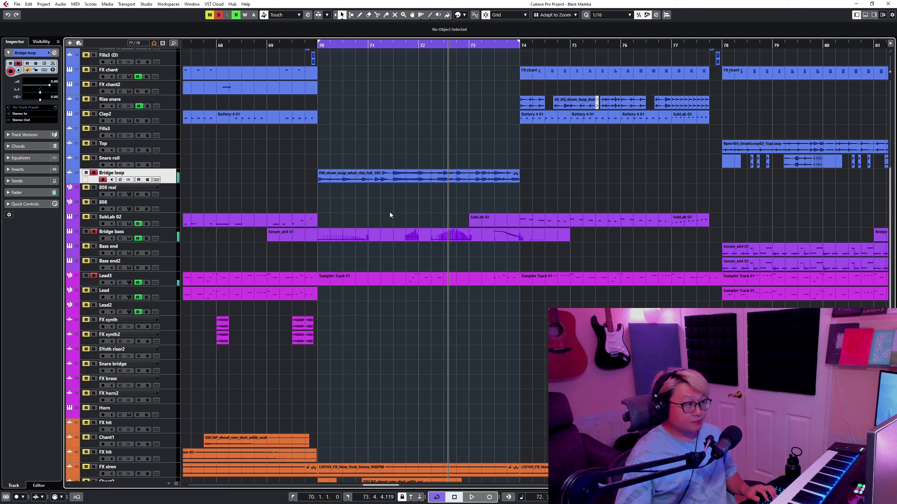
- Clear the combined solo, select the Lead3 track, and play it soloed from bar 70
key("shift+h")
key("shift+h")
scroll(381, 258, "down", 3)
left_click(317, 46)
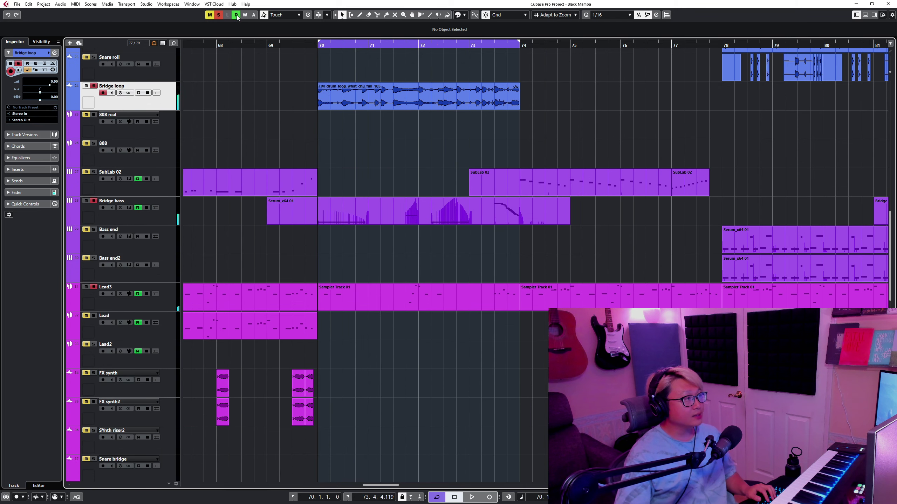
left_click(276, 326)
left_click(282, 300)
left_click(357, 261)
key("g")
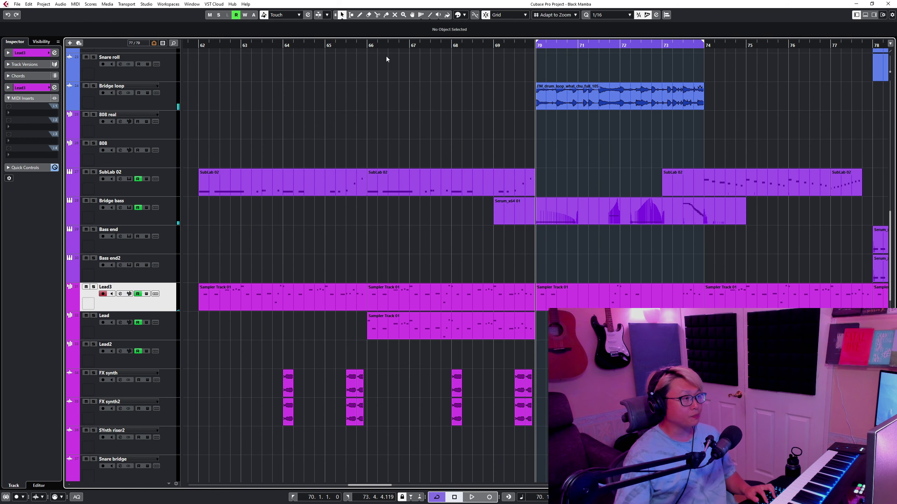
left_click(367, 46)
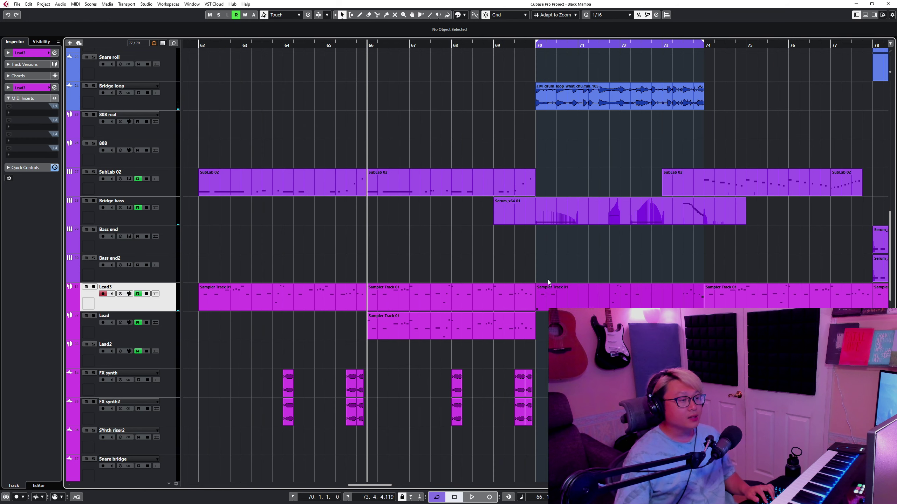
left_click(534, 47)
key("space")
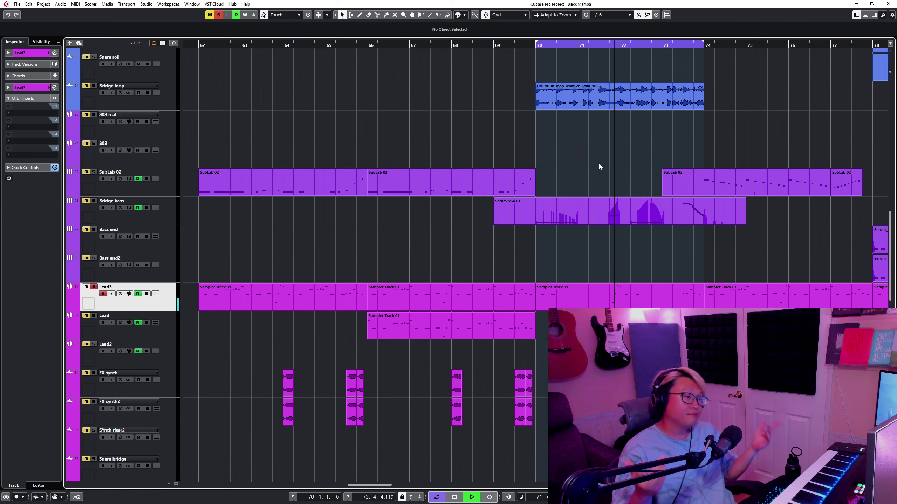
- Solo FX siren and Chant2 together with Lead3 in the cycled bridge section, select the Bridge loop track, and stop playback
scroll(607, 157, "down", 2, "ctrl")
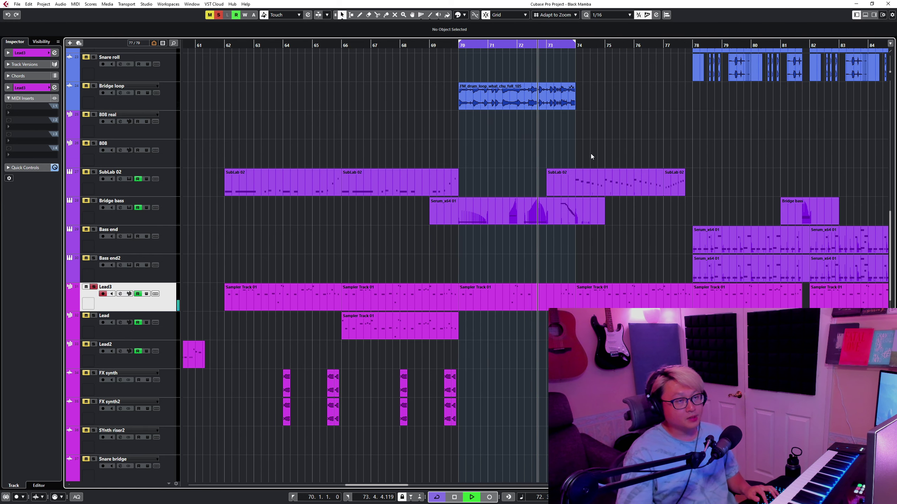
scroll(495, 194, "up", 4, "ctrl")
scroll(474, 203, "down", 1, "ctrl")
scroll(438, 256, "down", 4, "ctrl+shift")
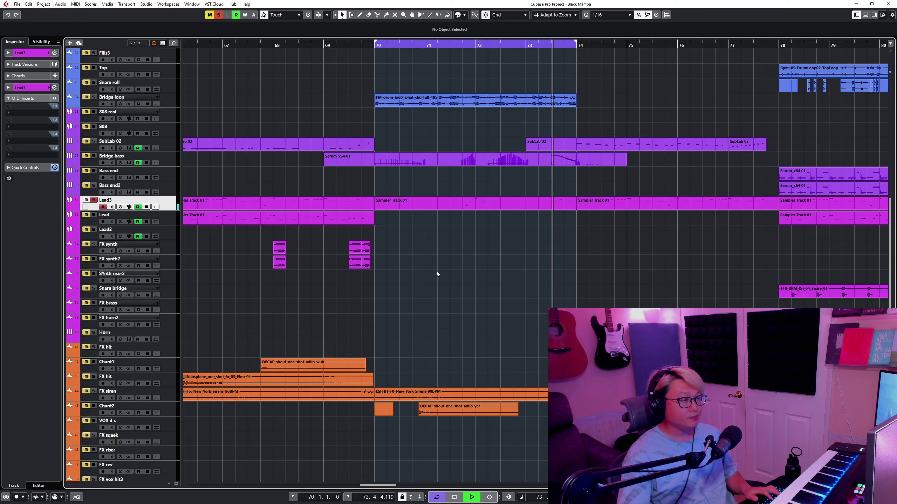
scroll(436, 272, "down", 2)
scroll(446, 267, "up", 2)
scroll(448, 265, "down", 3)
left_click(134, 306)
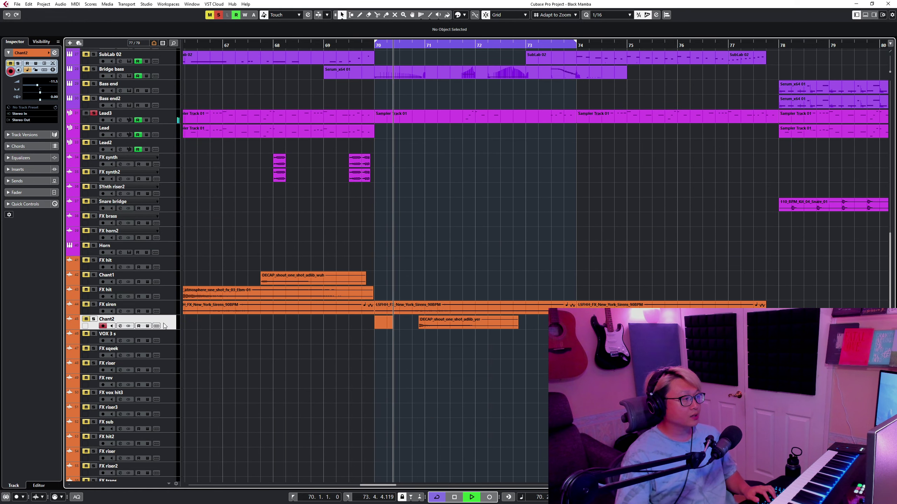
scroll(482, 281, "up", 6)
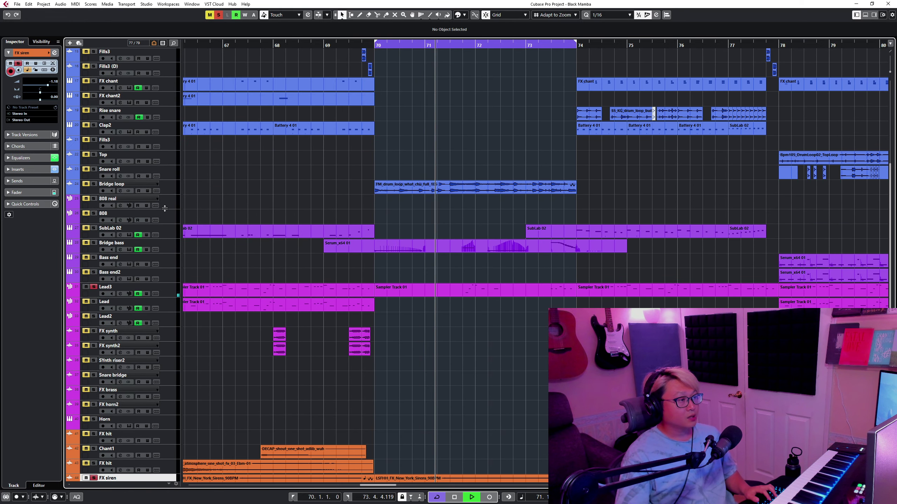
left_click(169, 187)
scroll(341, 289, "down", 6)
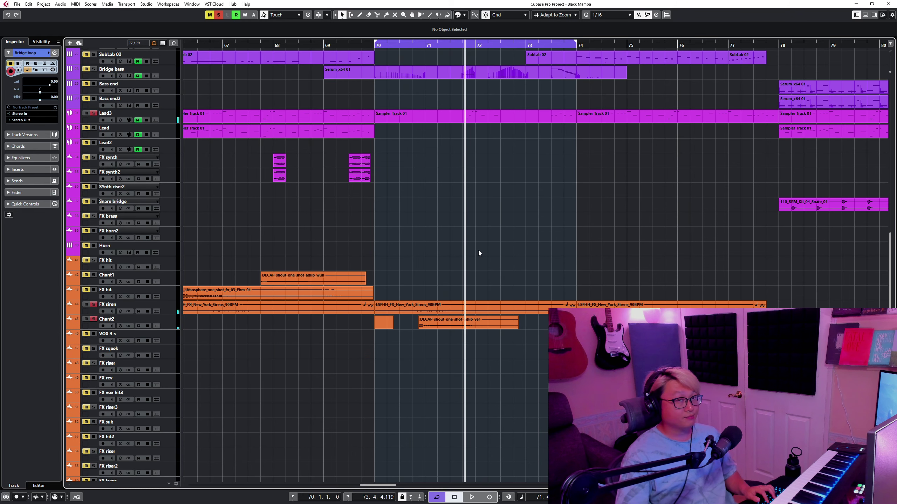
- Turn off the cycle, clear all solos, and play the full mix from bar 70 into the build-up after bar 74
left_click(468, 41)
left_click(372, 46)
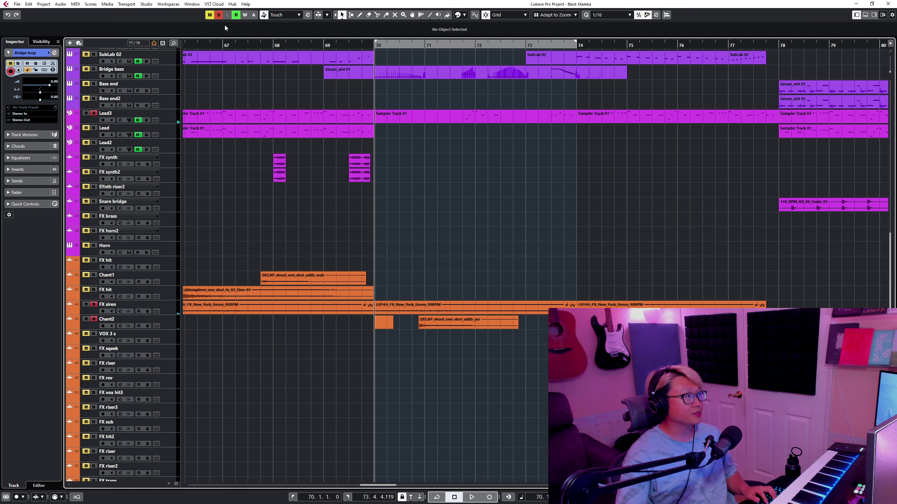
key("space")
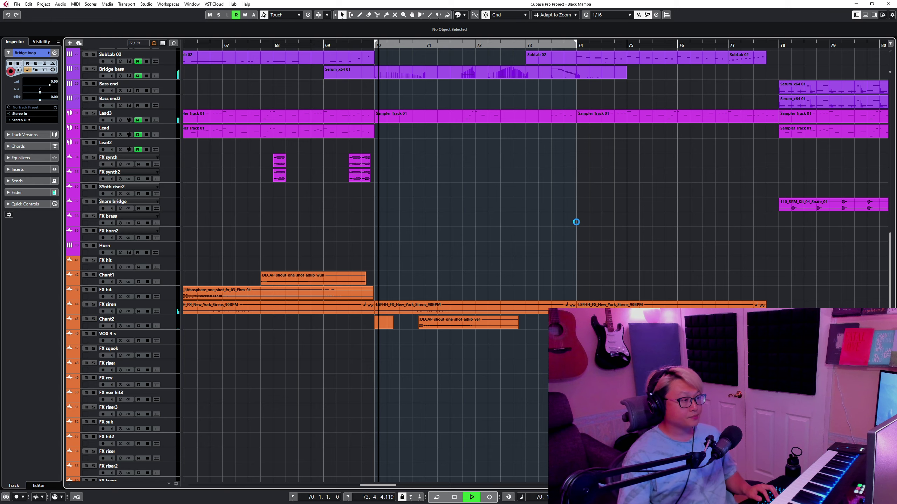
scroll(589, 233, "up", 10)
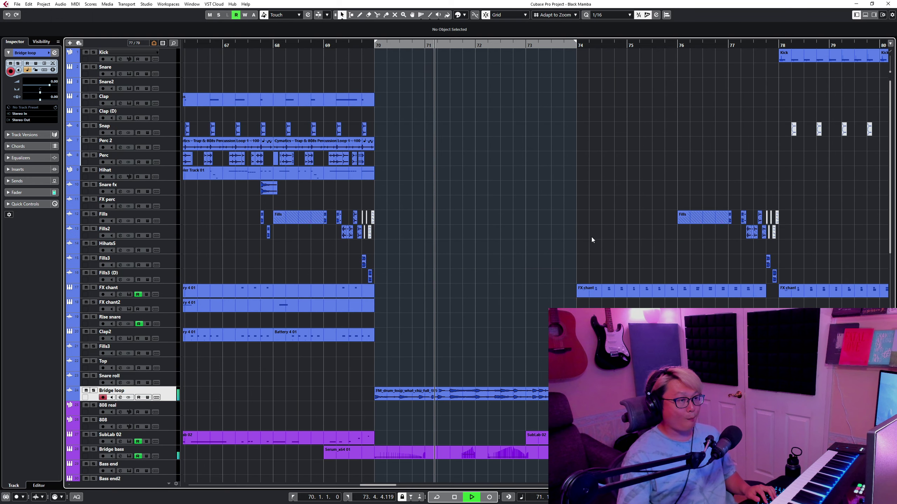
scroll(591, 239, "down", 4)
key("g")
key("g")
key("g")
key("g")
key("g")
key("g")
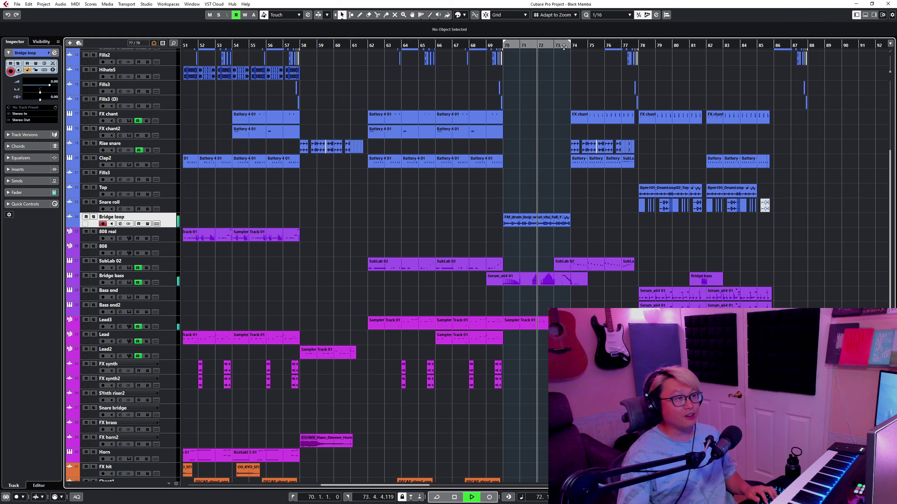
scroll(580, 67, "up", 2)
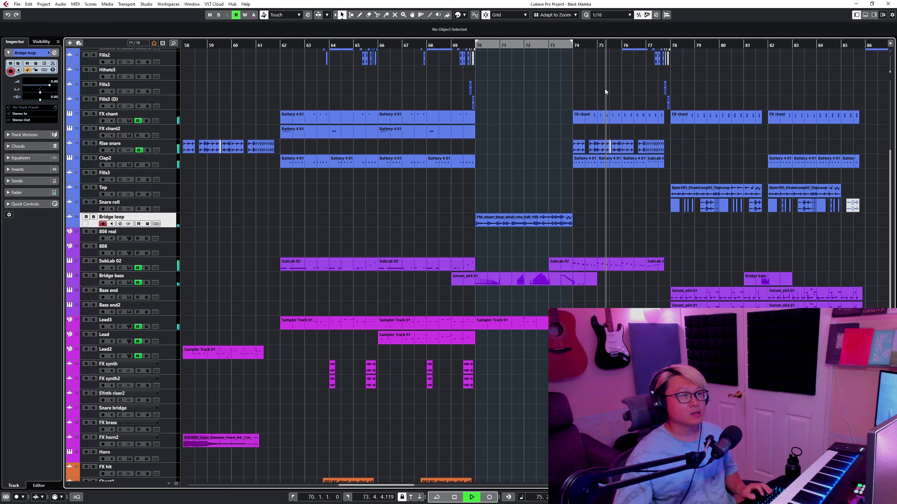
- Stop playback and set the locator range from bar 74 to bar 78
key("space")
key("h")
key("h")
key("h")
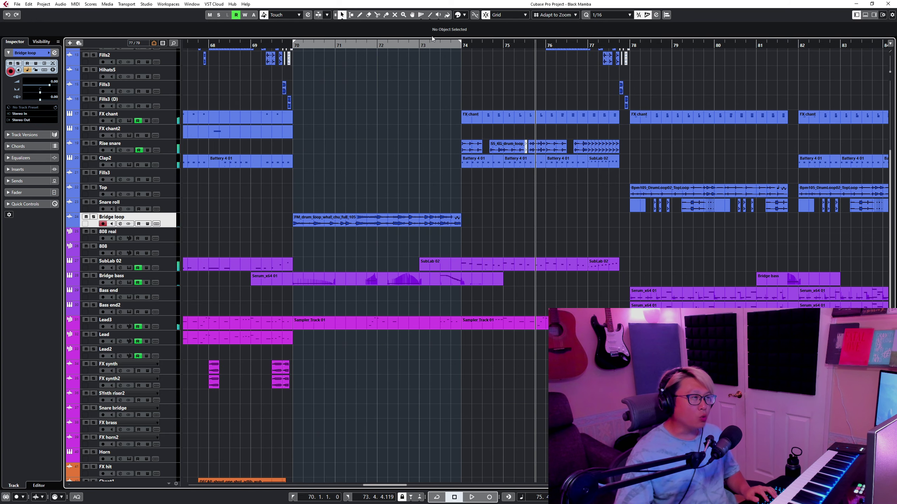
left_click_drag(432, 45, 598, 48)
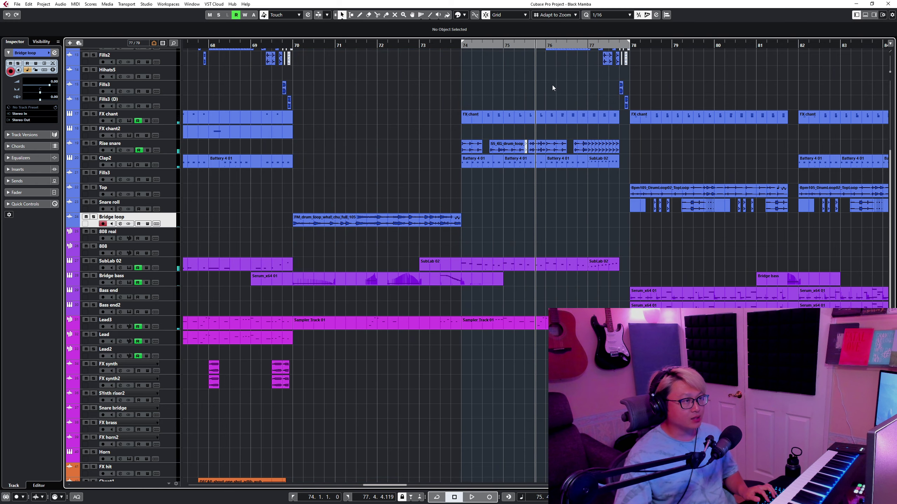
scroll(534, 95, "up", 4)
scroll(537, 113, "down", 4)
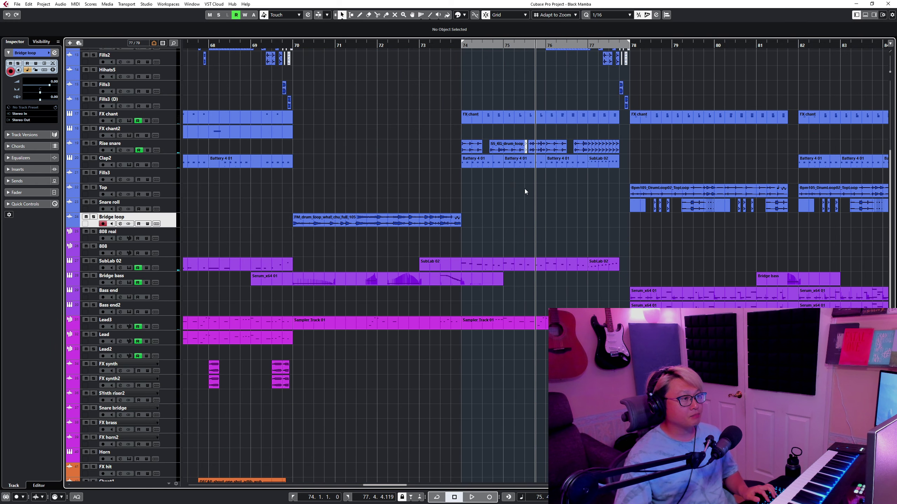
- Solo the Clap2 track and play its build-up pattern from bar 74 through bar 77
left_click(167, 162)
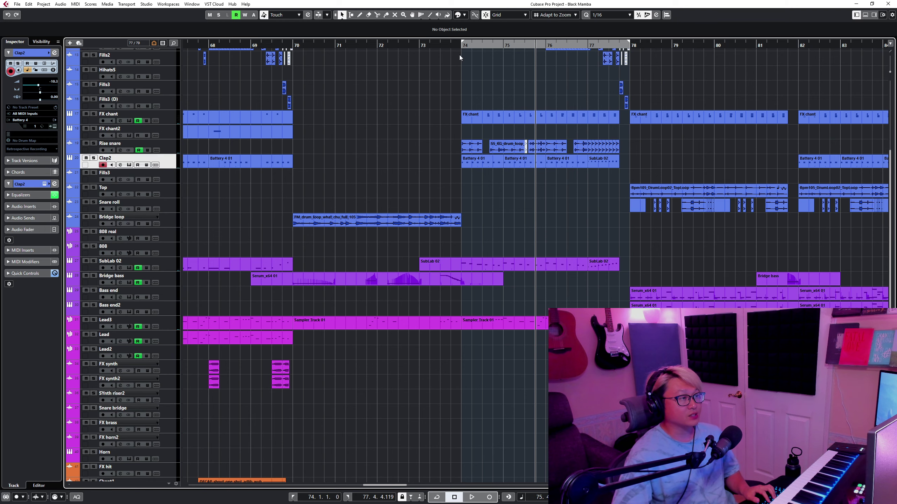
left_click(461, 46)
key("s")
key("space")
key("shift+h")
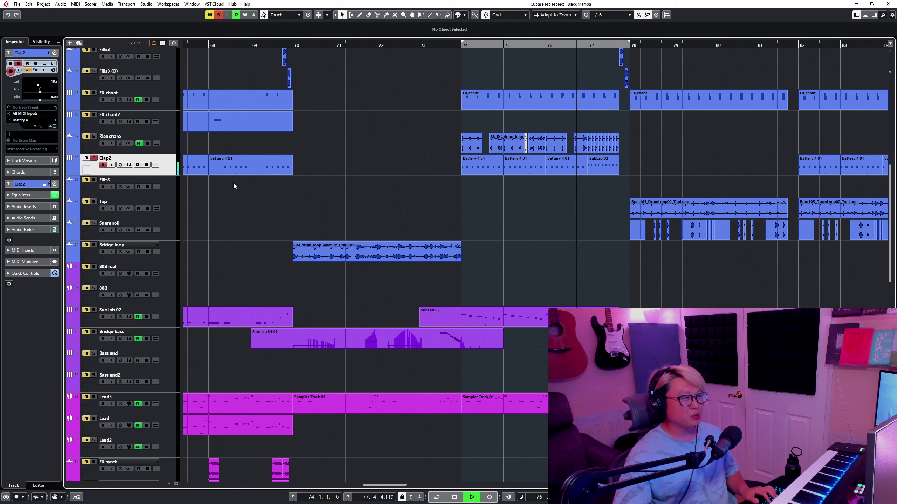
key("h")
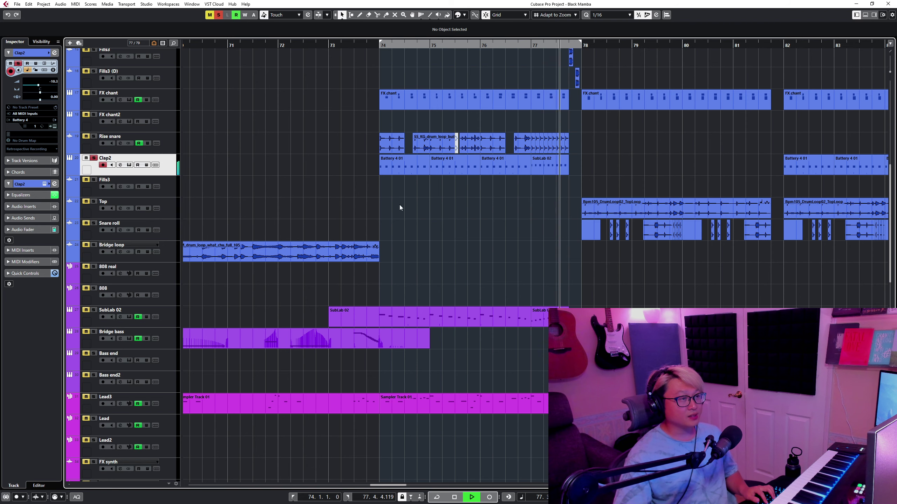
key("space")
- Turn on the cycle for bars 74 to 78, clear the Clap2 solo and mutes, and play the full build-up
left_click(376, 44)
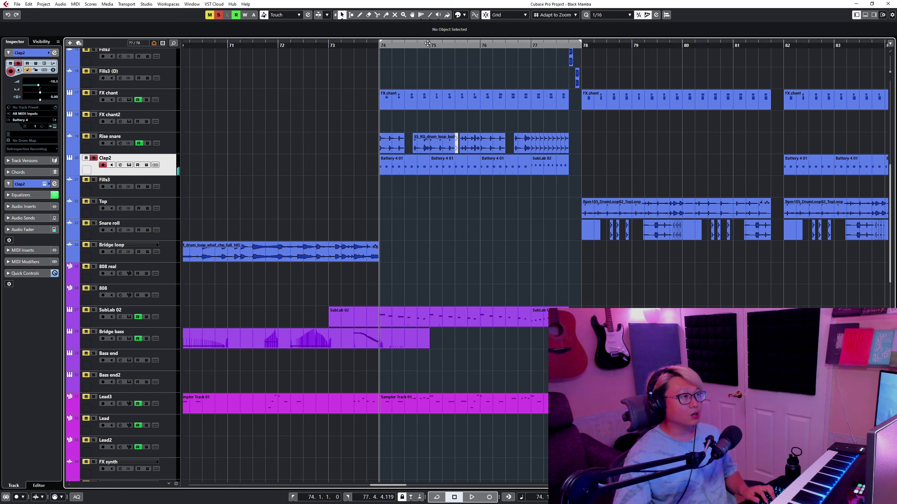
left_click(430, 44)
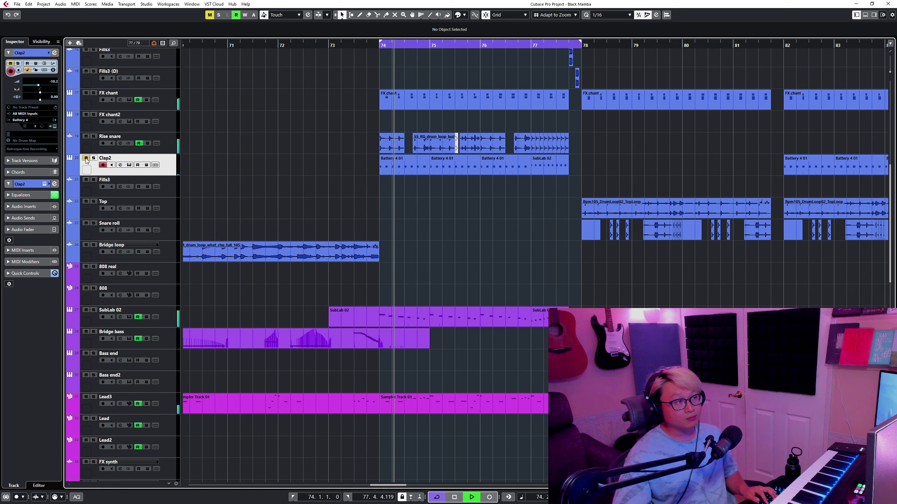
left_click(86, 159)
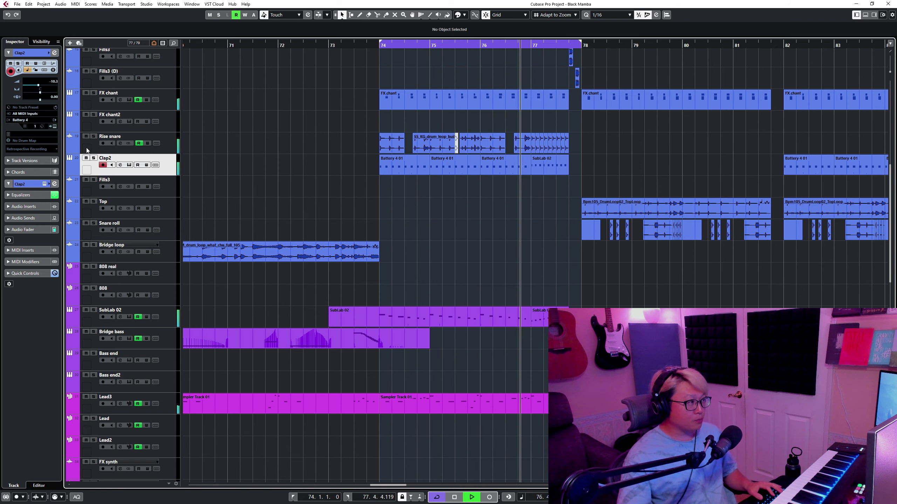
key("space")
- Solo the Rise snare track and play the cycled build-up while examining its chopped drum loop events
left_click(167, 146)
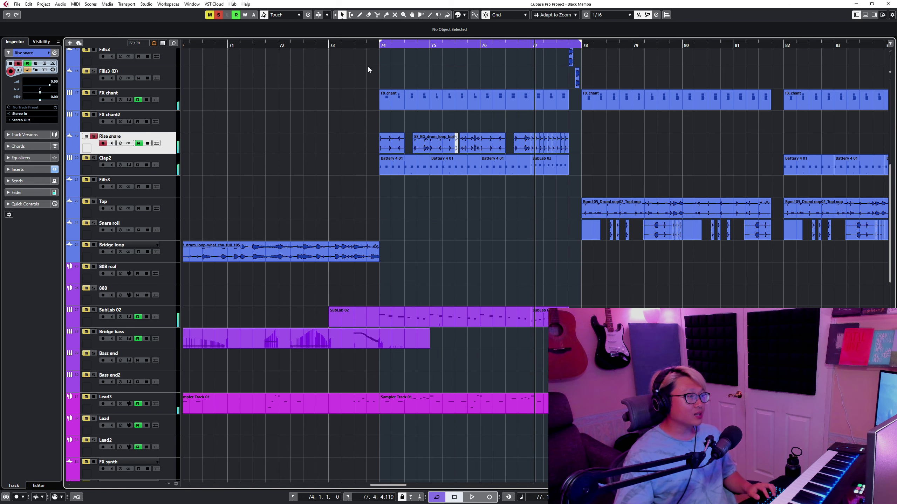
key("space")
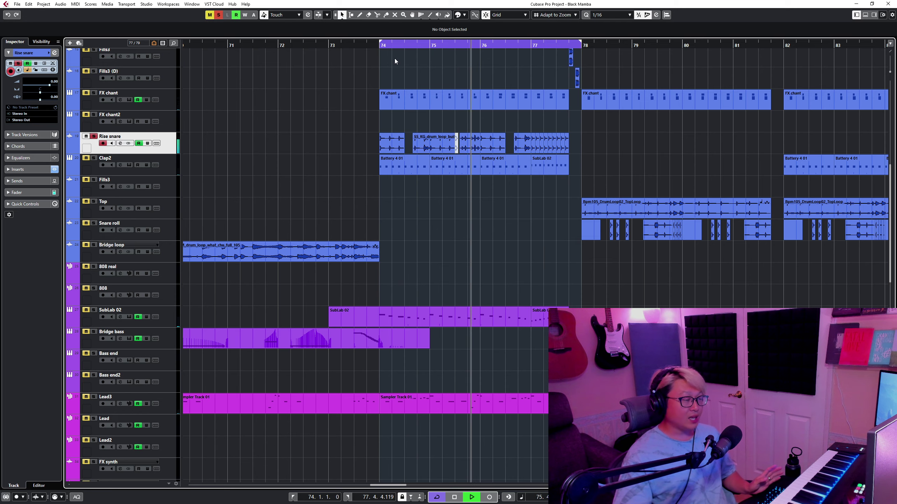
key("shift+h")
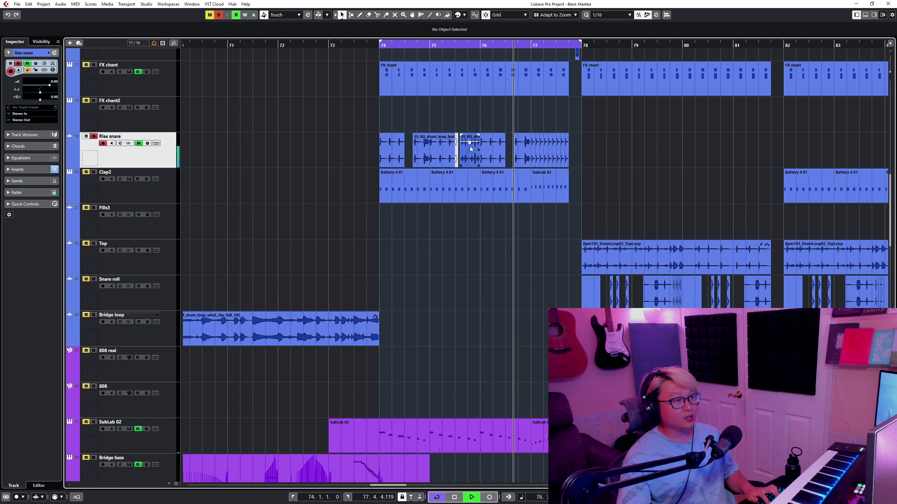
key("h")
key("h")
key("h")
key("g")
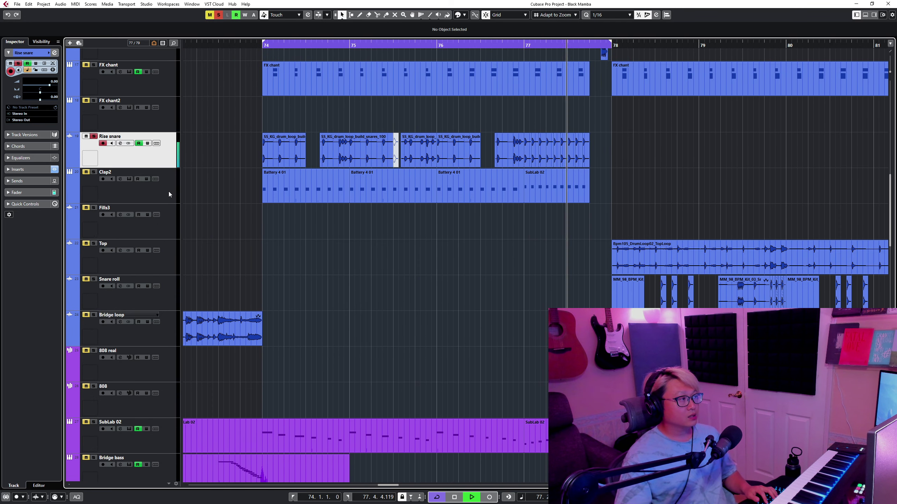
- Add Clap2 and FX chant to the soloed Rise snare and play the three layers from bar 74
left_click(157, 189)
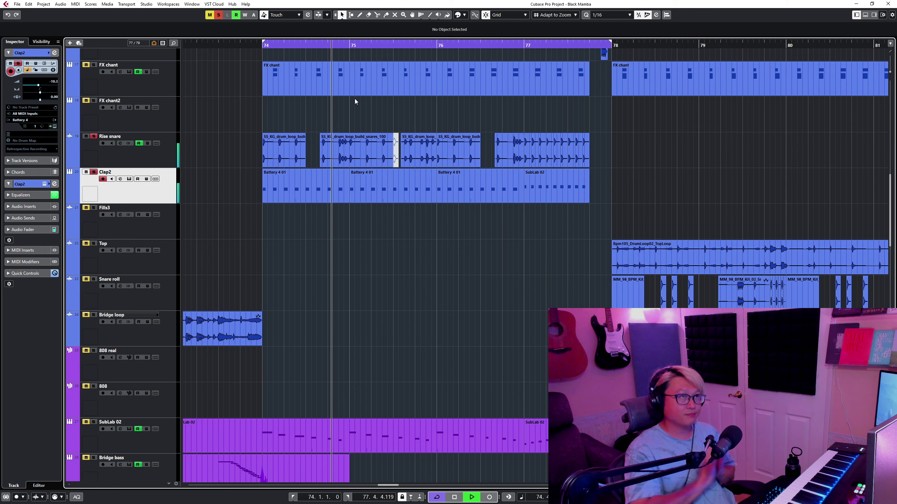
scroll(296, 245, "up", 2)
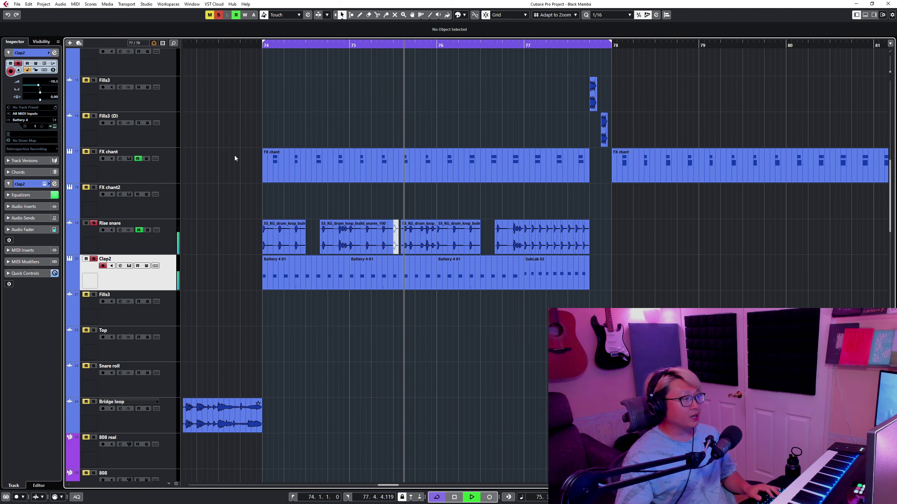
key("space")
left_click(264, 47)
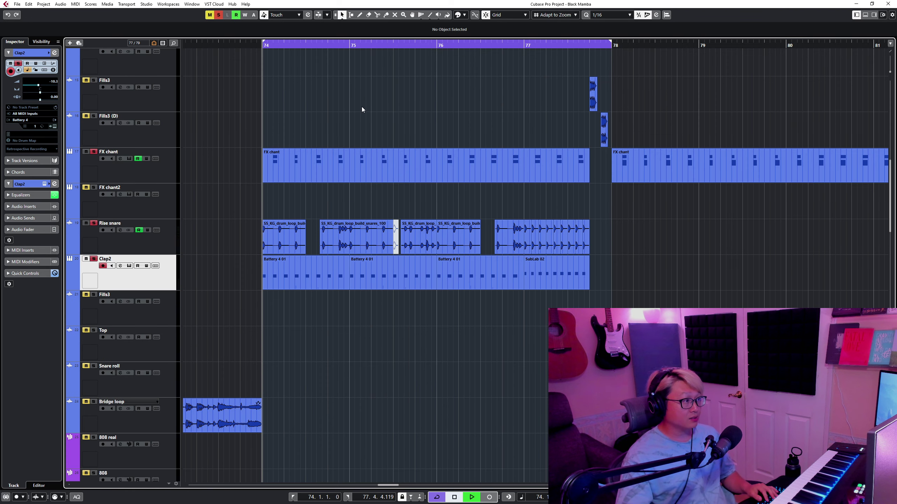
key("space")
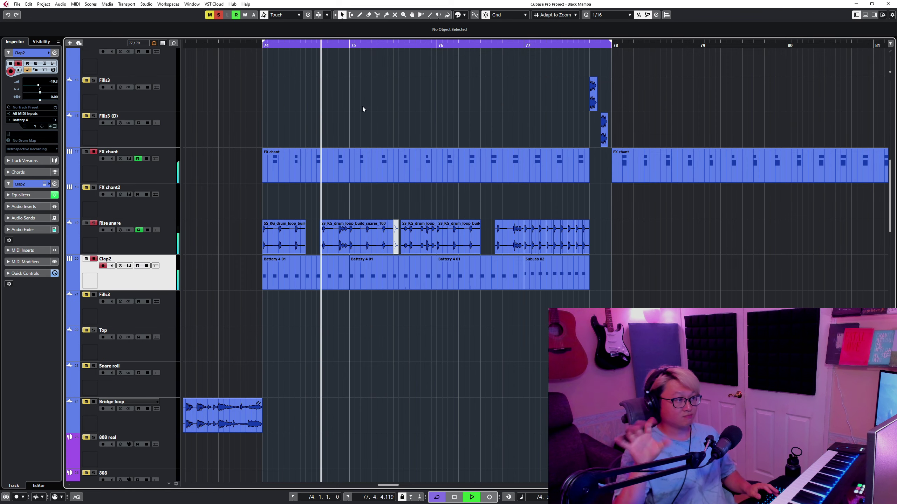
- Select the tracks from Fills to Fills3 (D), add them to the solo, and play the build-up through bar 77
scroll(409, 214, "up", 5)
key("shift+g")
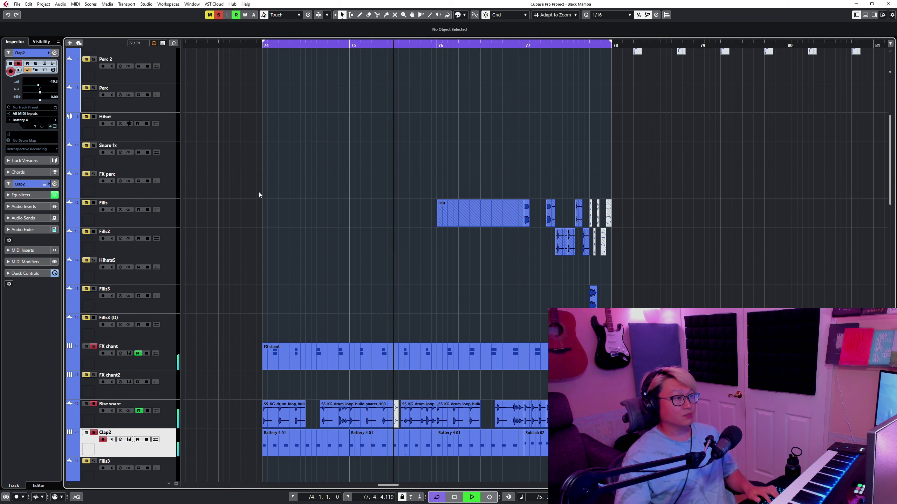
key("space")
left_click(170, 221)
left_click(174, 330, "shift")
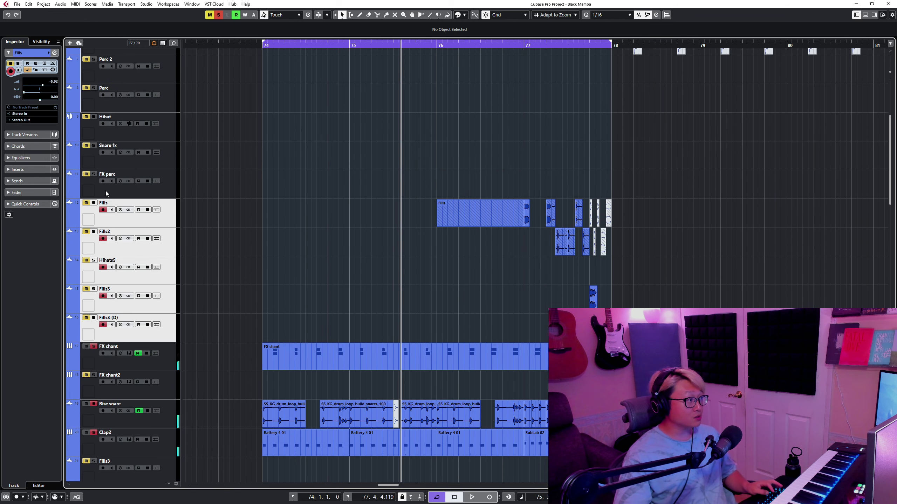
key("shift+g")
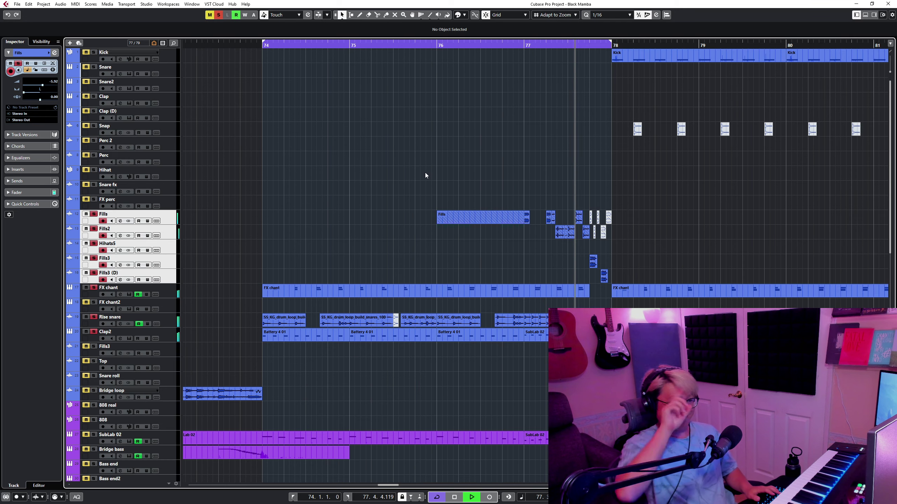
key("space")
- Add SubLab 02 to the soloed build-up layers, play from bar 74, and select the Lead3 track
scroll(307, 216, "down", 5)
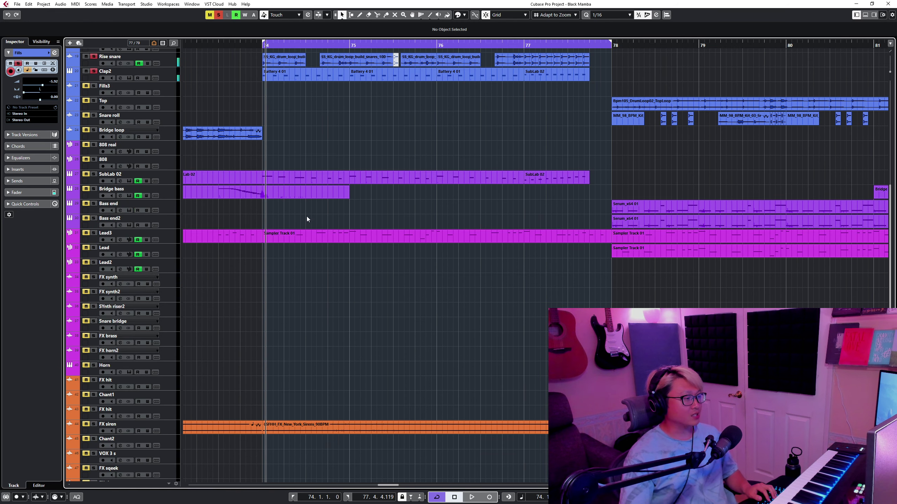
left_click(170, 179)
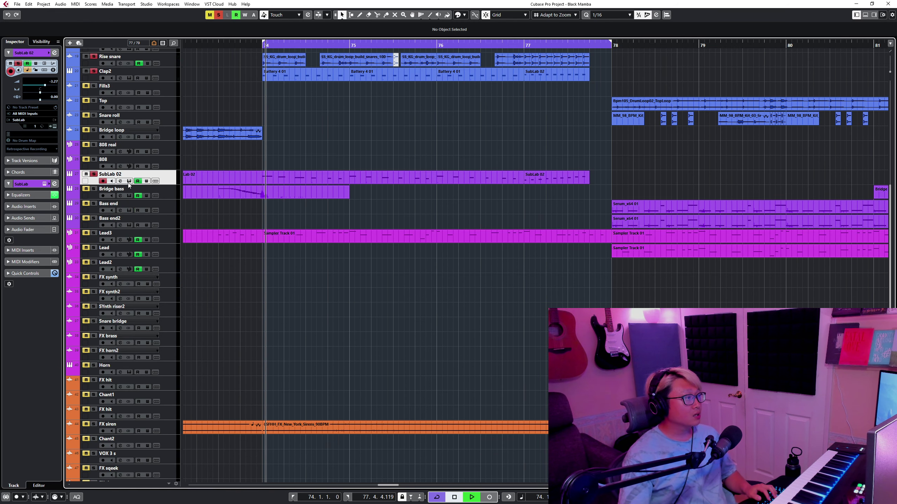
left_click(168, 233)
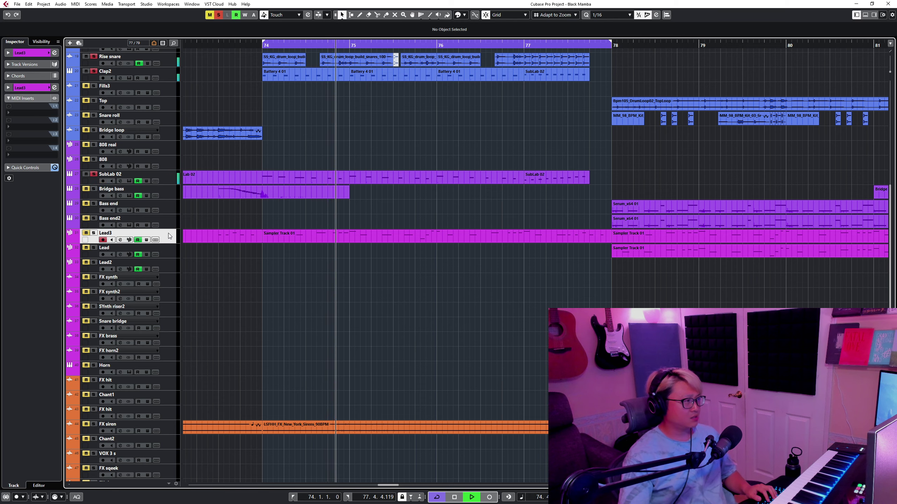
- Stop playback and open the SubLab 02 part that starts at bar 73 in the note editor
key("shift+h")
key("space")
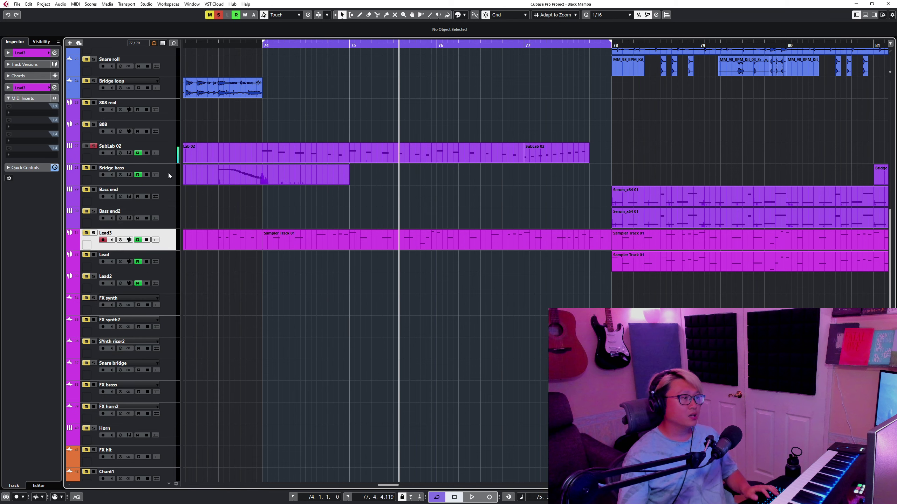
left_click(428, 154)
double_click(419, 153)
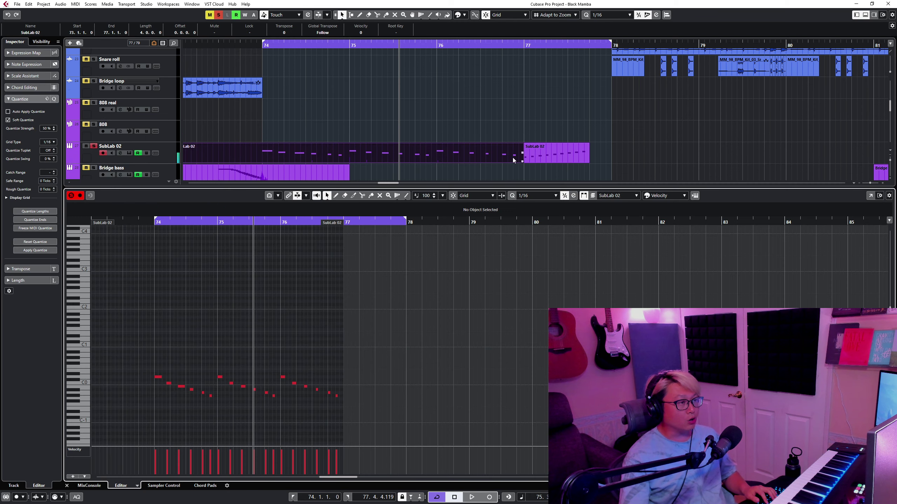
- Show the SubLab 02 part at bar 77 alongside the first one in the note editor and play both from bar 74
left_click(564, 156, "shift")
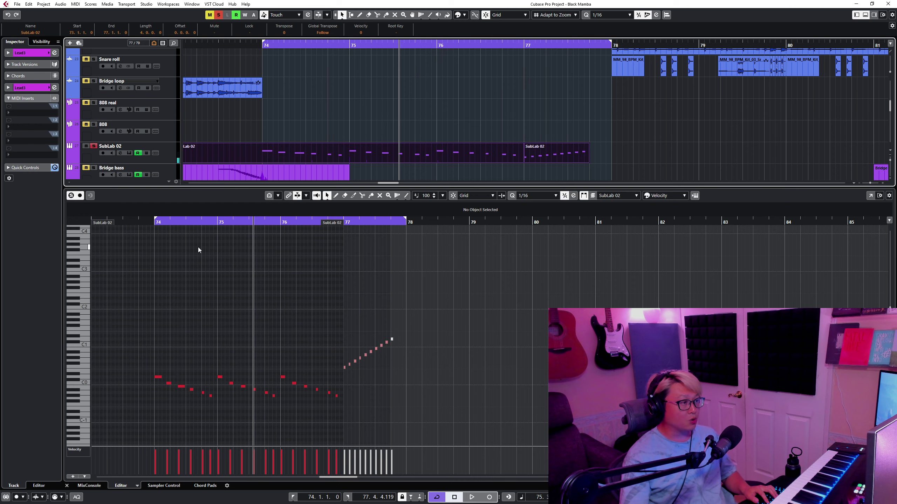
left_click(151, 221)
key("shift+h")
key("shift+h")
key("shift+h")
key("shift+h")
scroll(231, 313, "down", 3)
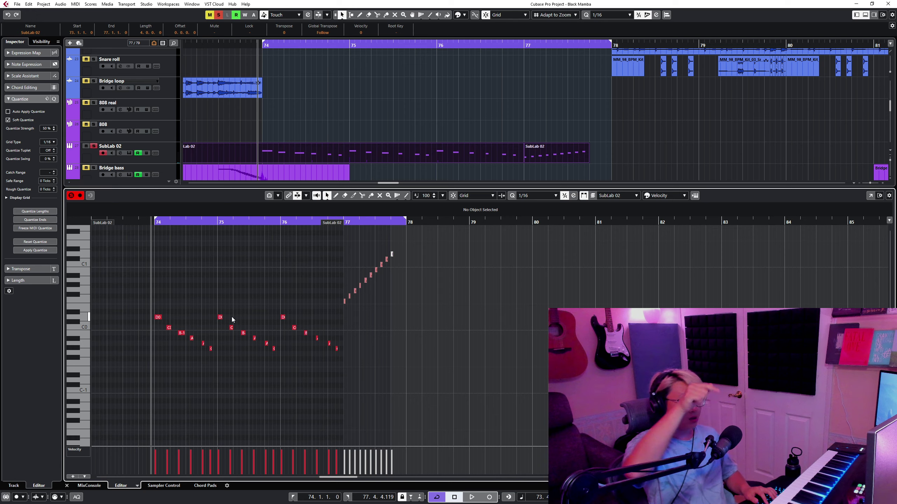
key("space")
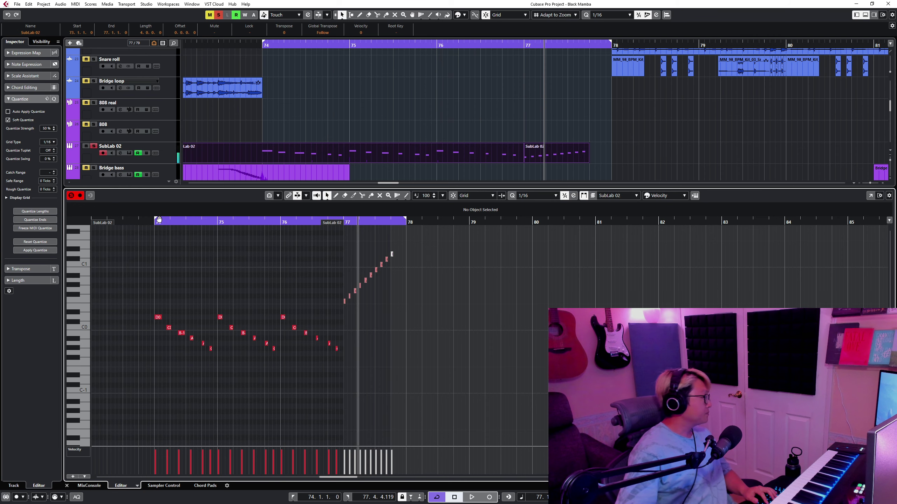
left_click(147, 221)
key("space")
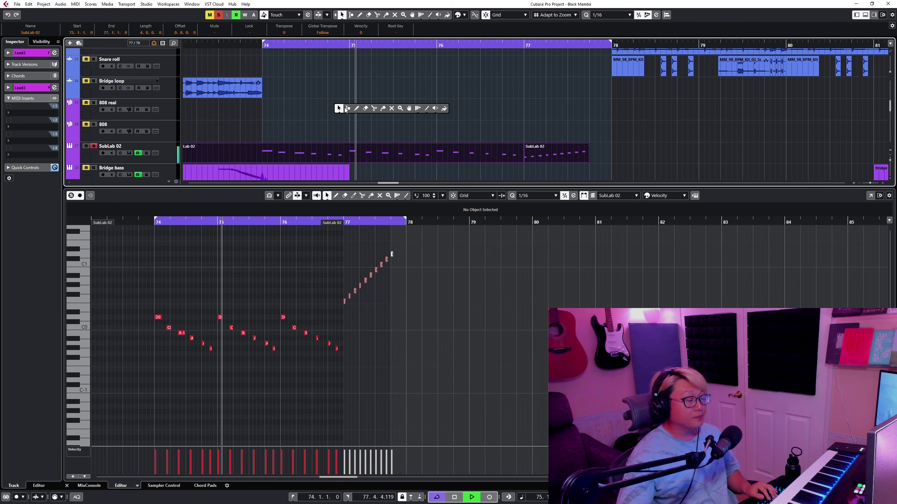
- Close the note editor and add Lead3 to the soloed build-up layers
scroll(313, 106, "down", 1)
key("ctrl+alt+b")
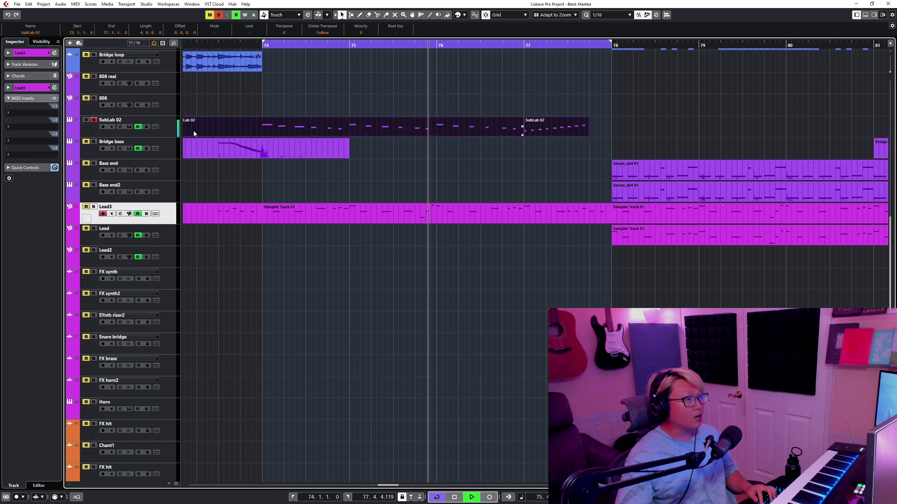
left_click(94, 207)
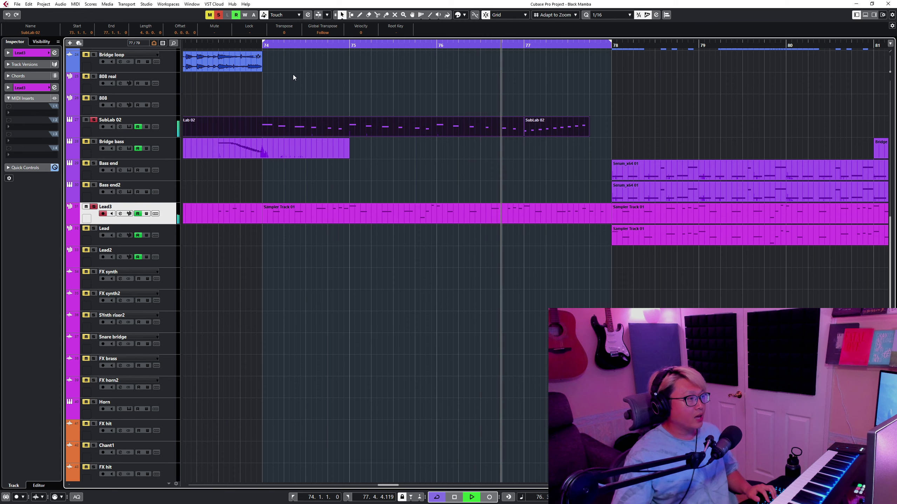
key("g")
key("g")
- Return to bar 74, deselect the SubLab 02 parts, and play the build-up with all solos cleared
key("space")
left_click(378, 43)
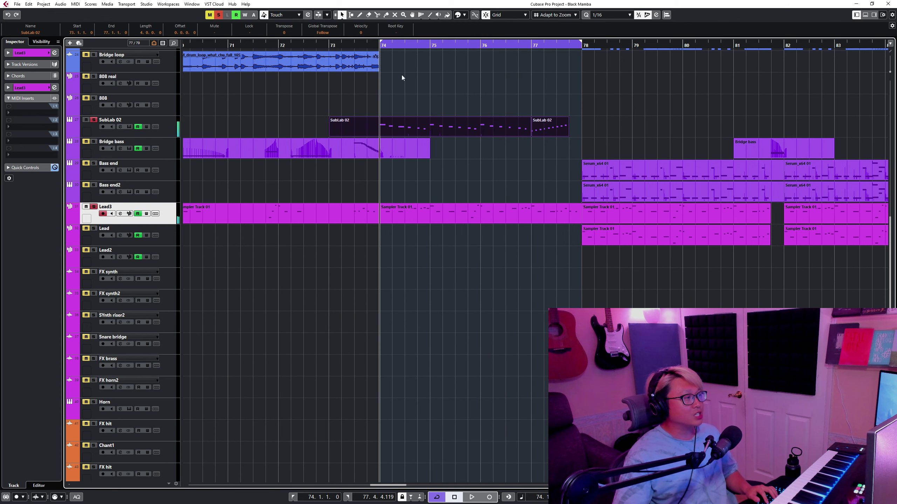
left_click(470, 165)
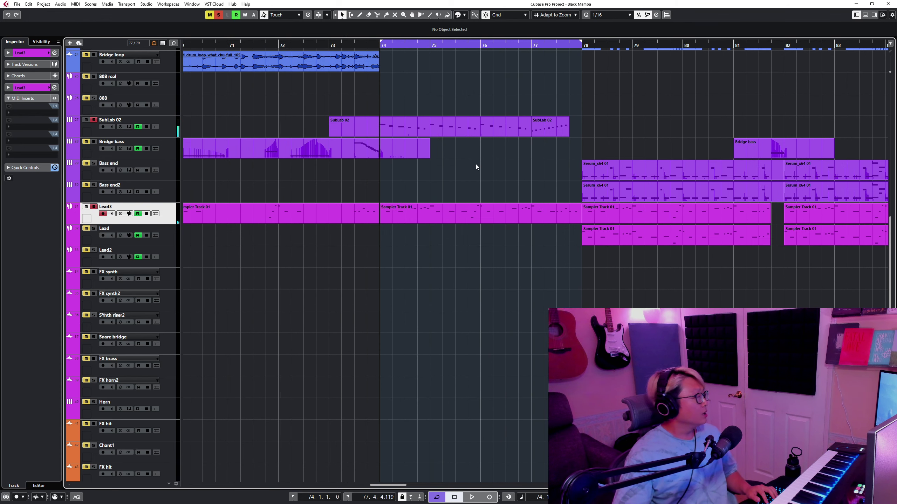
key("space")
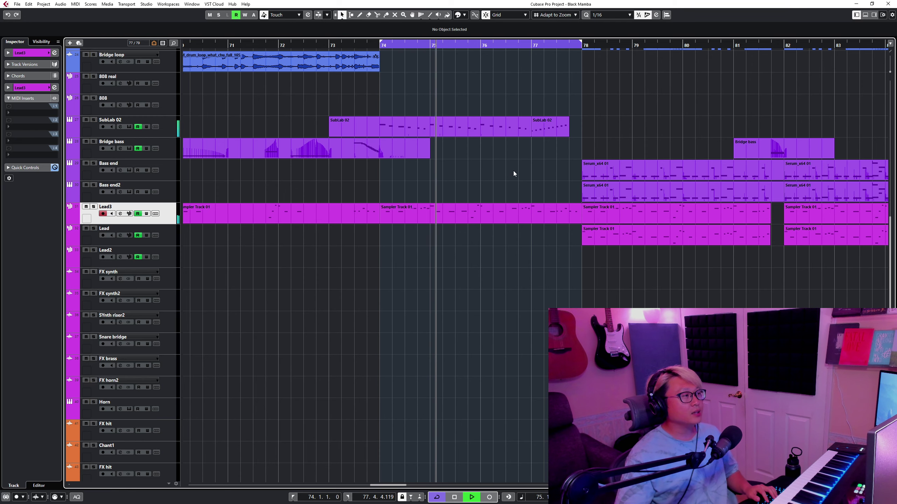
- Stop playback, solo the FX siren track, and play it from bar 74
scroll(508, 191, "down", 5)
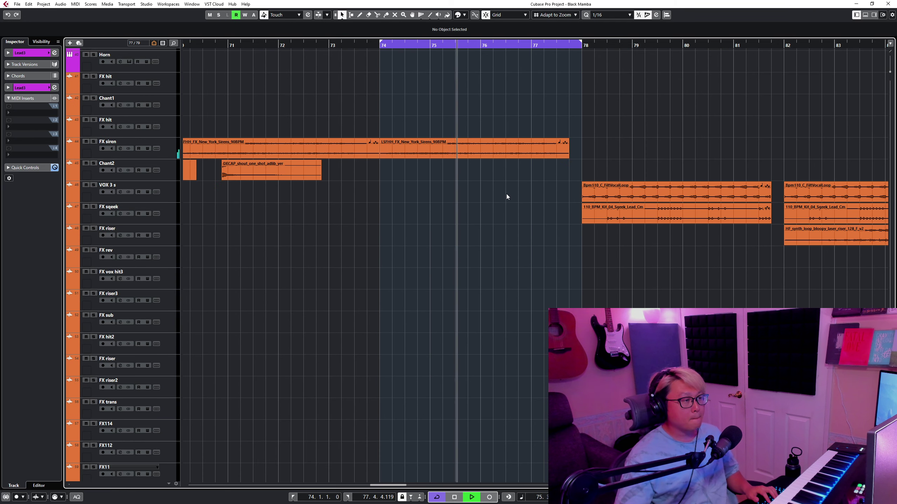
key("space")
left_click(166, 150)
key("s")
left_click(379, 46)
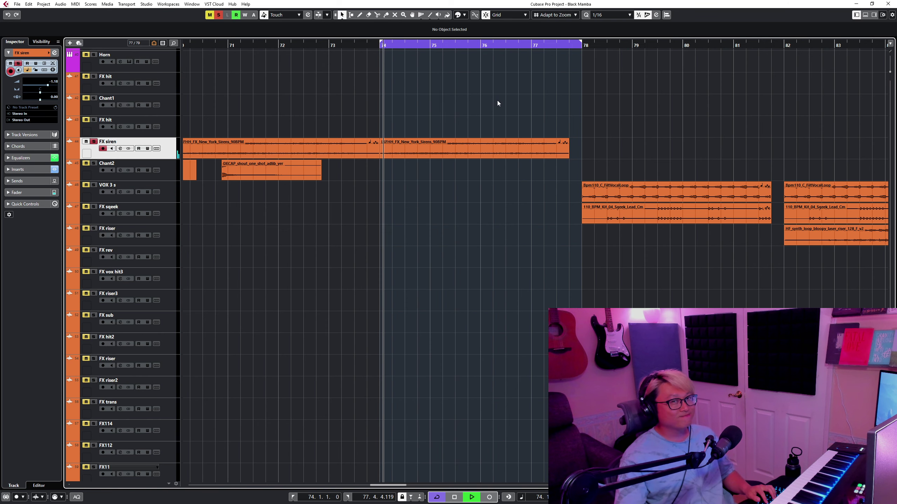
- Unsolo FX siren, turn off the cycle, and play the full mix on through bar 76
key("s")
key("shift+g")
key("shift+g")
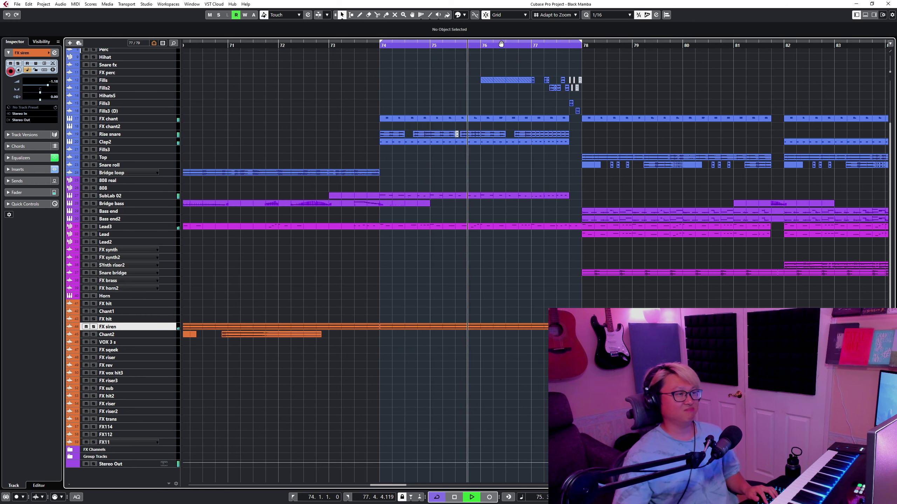
key("g")
key("g")
key("g")
left_click(500, 44)
scroll(615, 101, "up", 3)
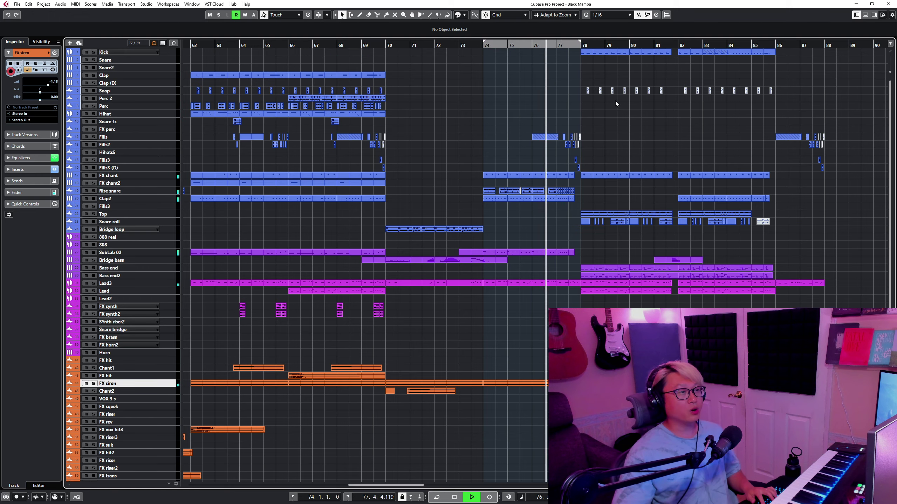
- Examine the arrangement from bar 78 onwards while the full mix plays into bar 82, and stop playback
key("h")
key("h")
key("shift+g")
key("g")
key("g")
key("g")
key("g")
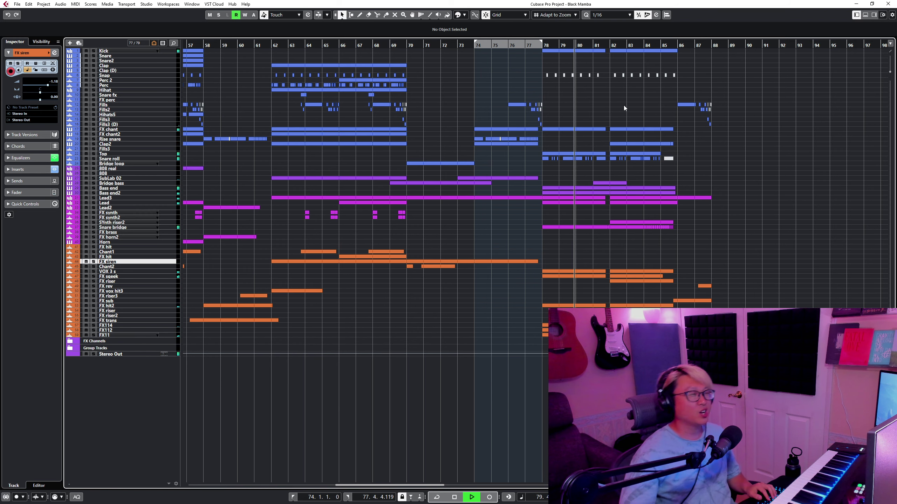
right_click(664, 117)
left_click(664, 117)
key("h")
key("h")
key("h")
key("h")
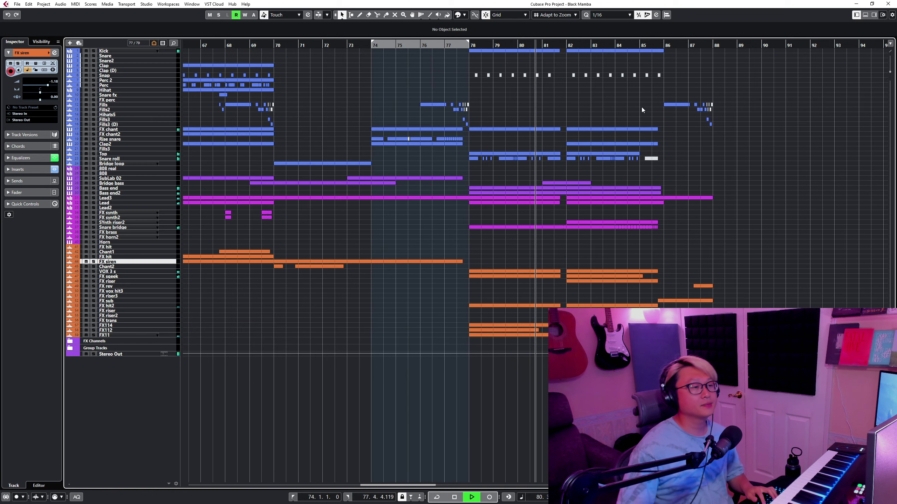
key("shift+h")
key("g")
key("shift+g")
key("shift+g")
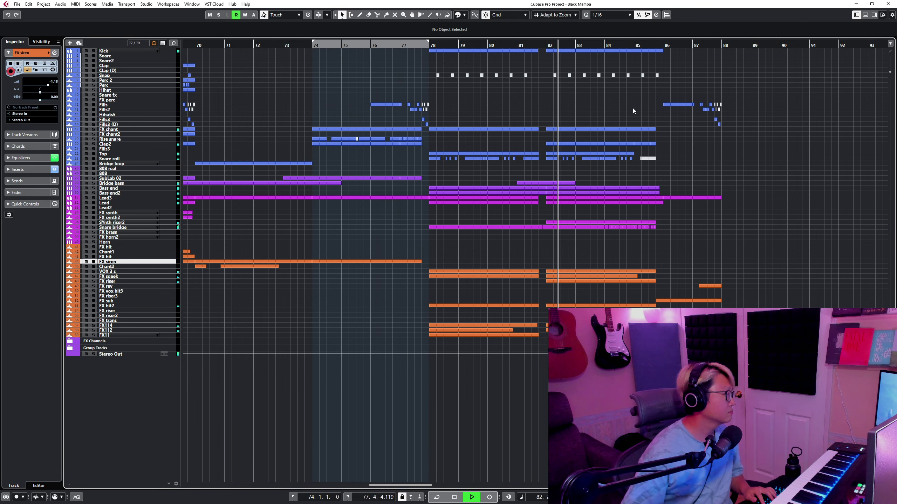
key("h")
key("h")
key("shift+h")
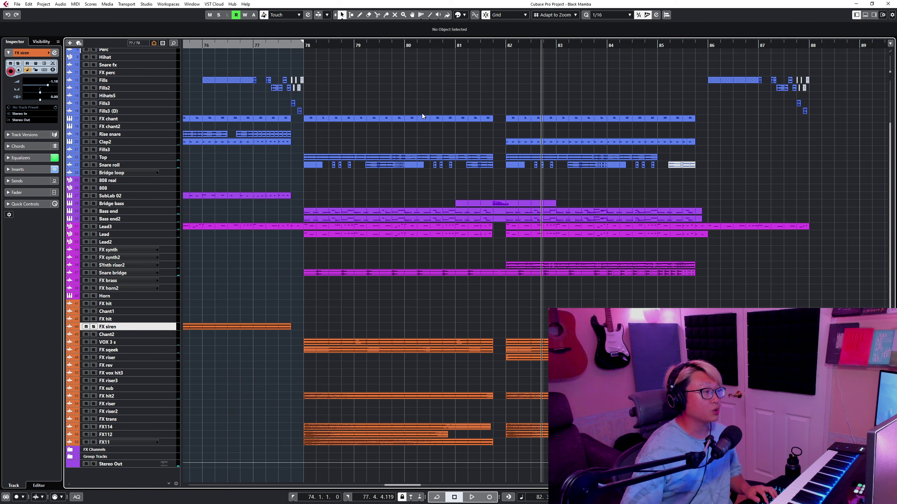
- Play the full mix of the section from bar 78 to bar 82 and stop playback
scroll(422, 114, "up", 3)
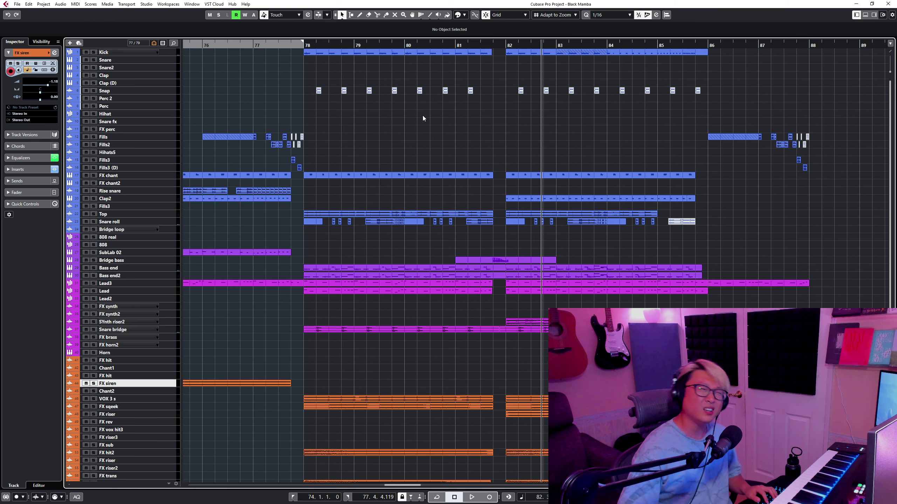
scroll(423, 119, "down", 3)
left_click(303, 45)
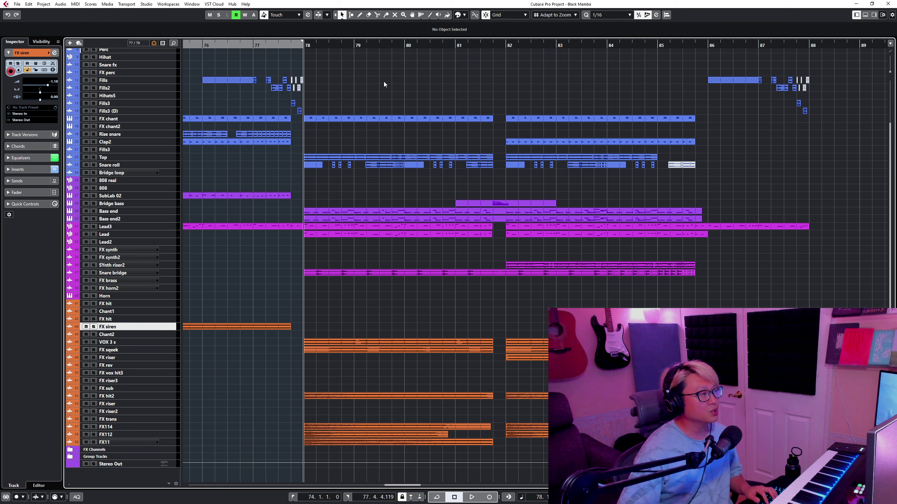
scroll(409, 97, "up", 3)
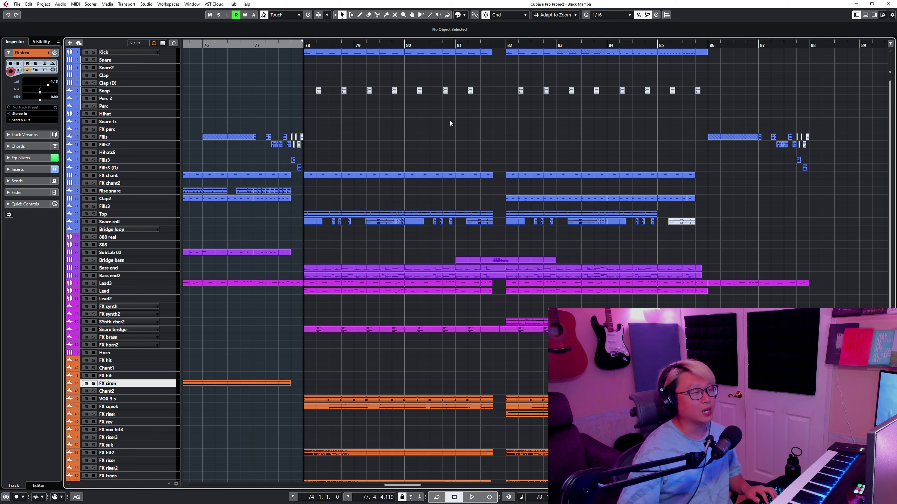
scroll(472, 121, "down", 3)
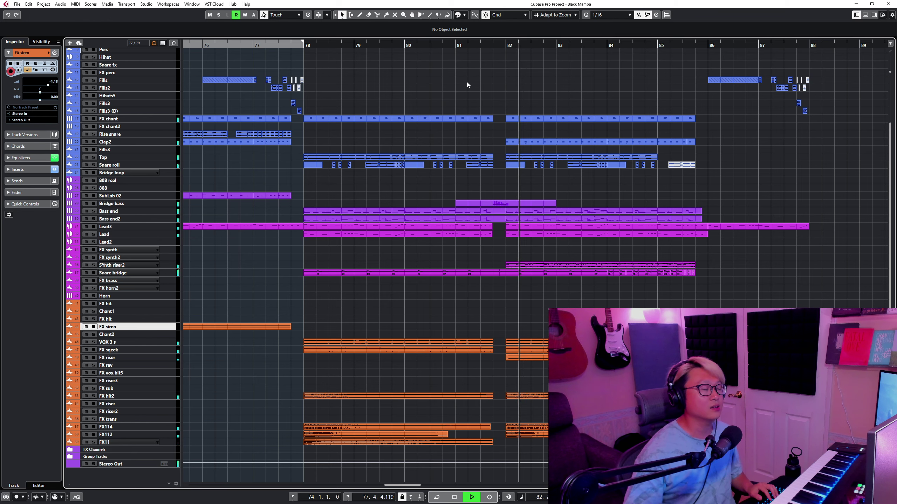
key("space")
- Solo the Kick track and play it from bar 78 with the cycle set from bar 78 to bar 82
key("shift+h")
scroll(402, 160, "up", 5)
scroll(403, 163, "up", 3)
right_click(435, 170)
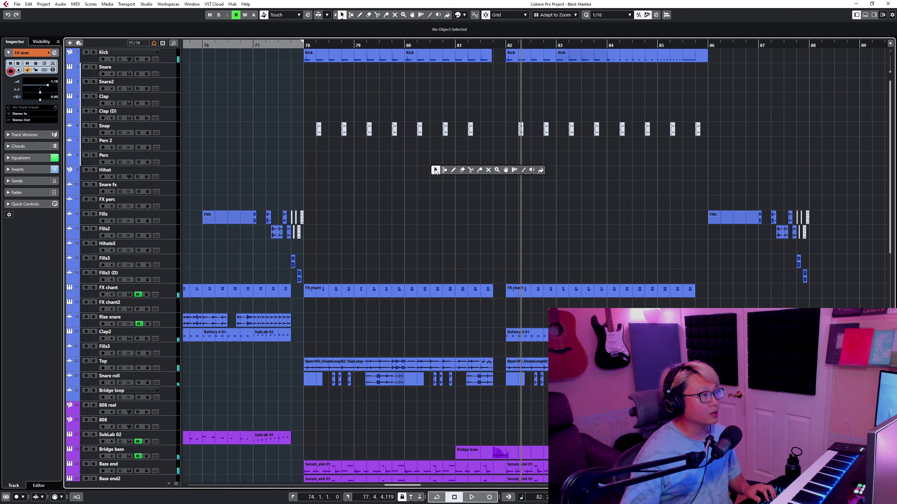
left_click(192, 53)
key("s")
left_click(304, 42)
key("space")
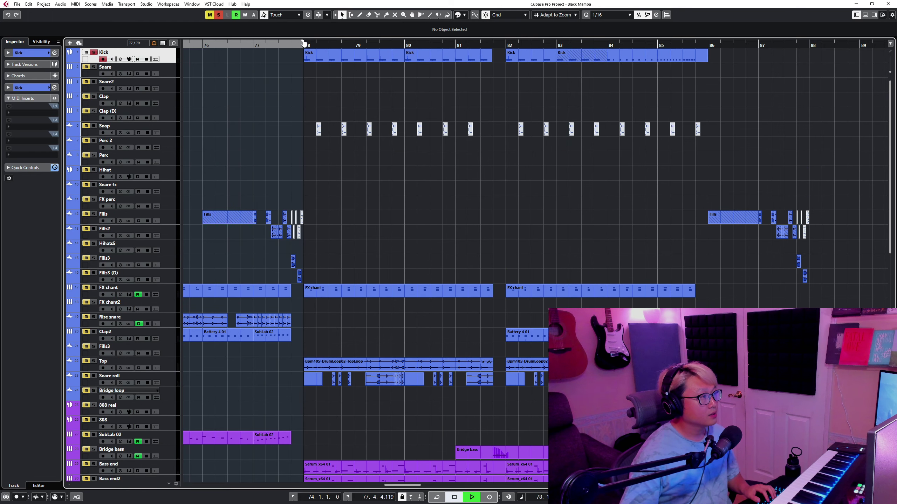
left_click_drag(306, 40, 504, 41)
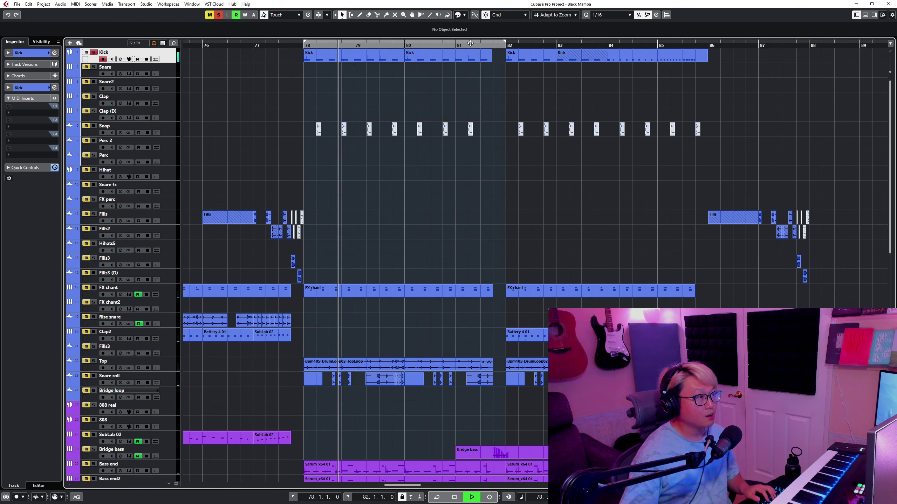
key("KP_Divide")
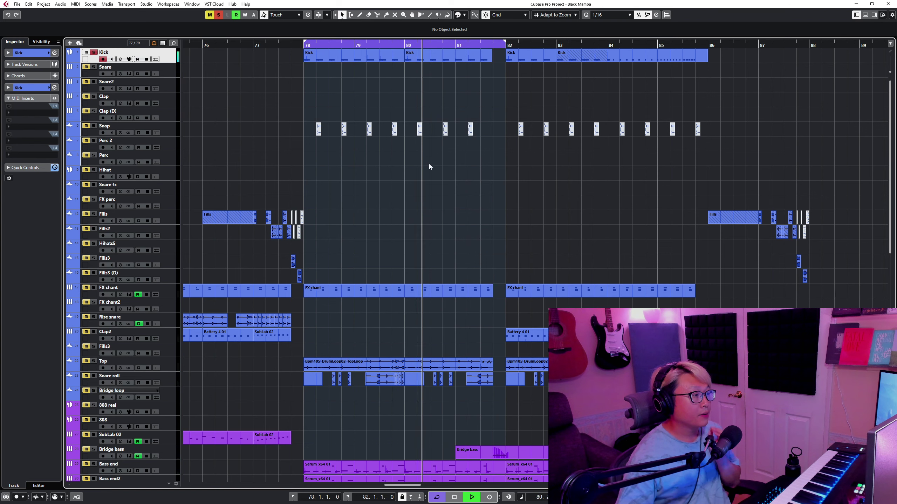
- Audition the FX chant and Top tracks in solo while bars 78 to 82 cycle
left_click(172, 291)
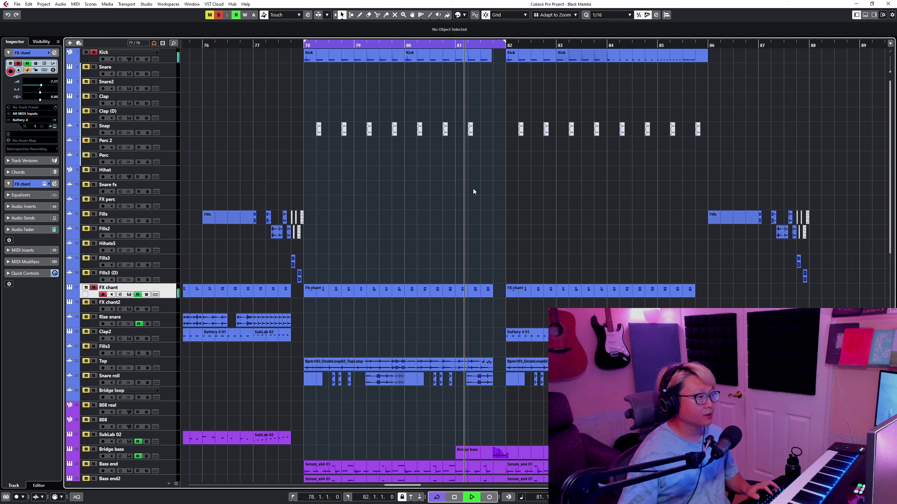
scroll(473, 189, "down", 3)
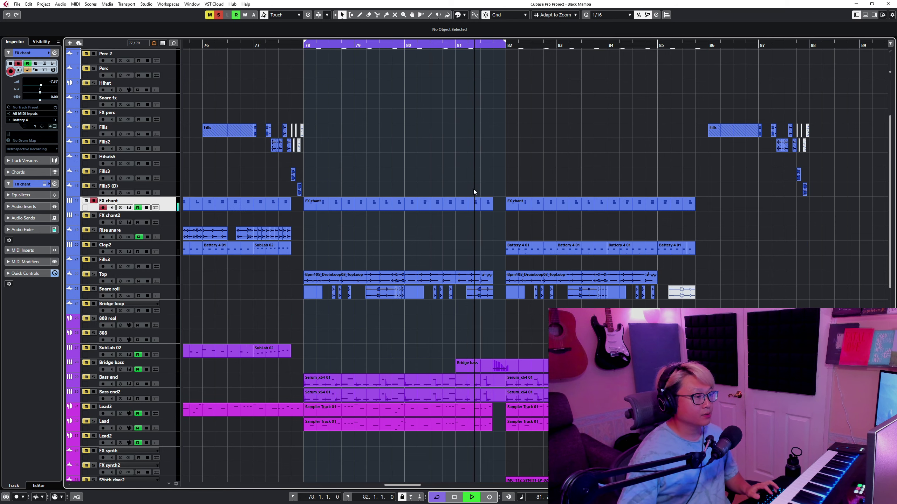
left_click(164, 279)
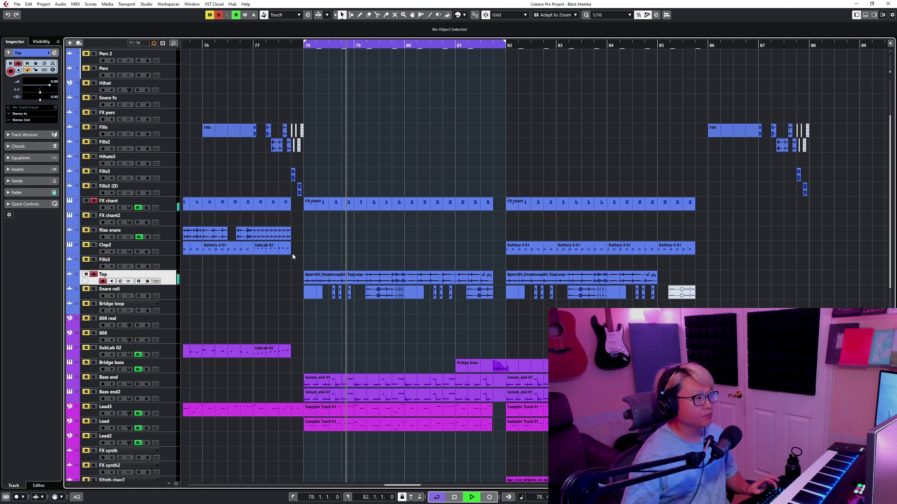
- Clear all solos and stop playback, restore the FX chant and Top solos, and play from bar 78
key("shift+h")
key("shift+h")
left_click(219, 18)
key("space")
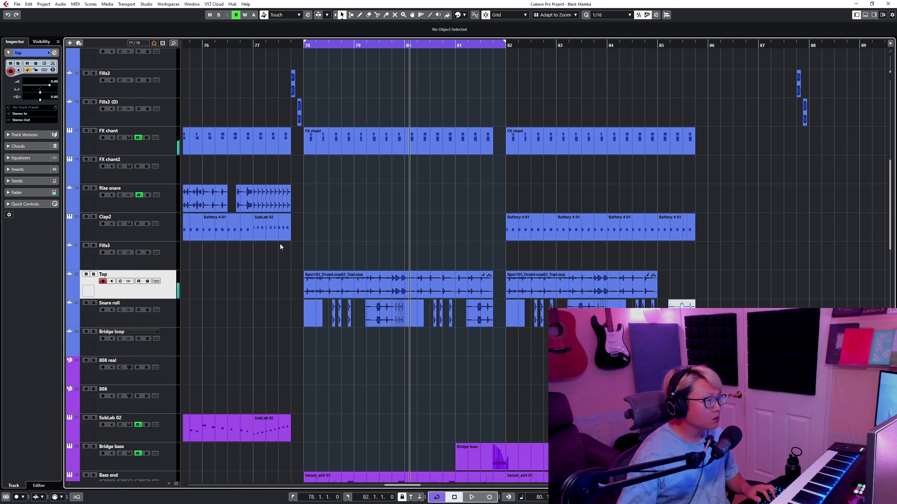
left_click(304, 45)
key("space")
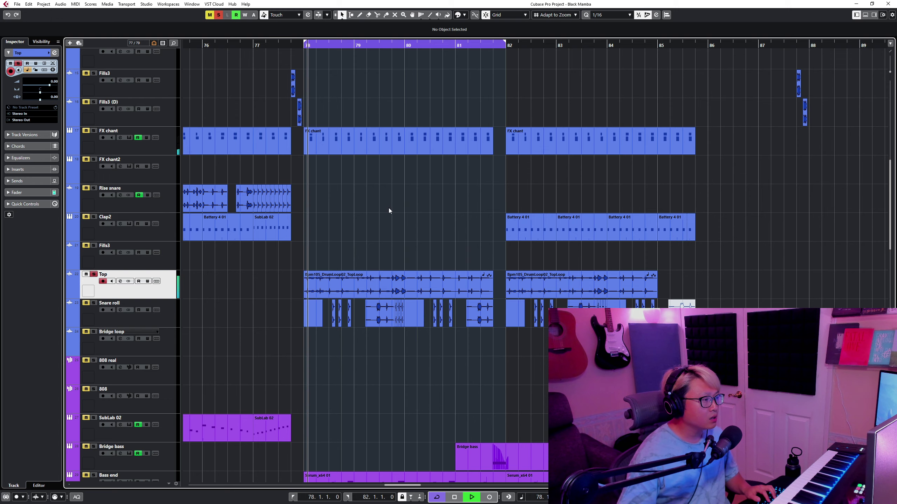
- Examine the Top loop's waveform in bars 78 to 82 while it plays, and select the Snare roll track
key("shift+h")
key("shift+h")
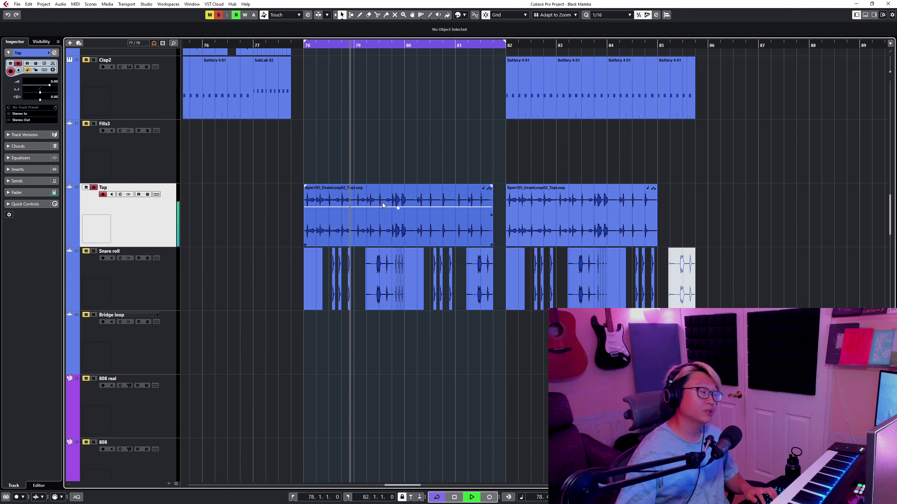
key("h")
key("h")
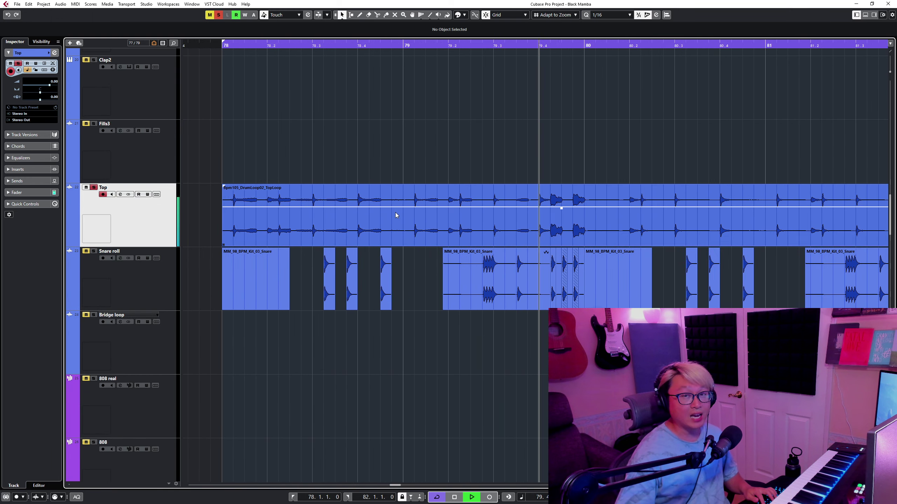
key("g")
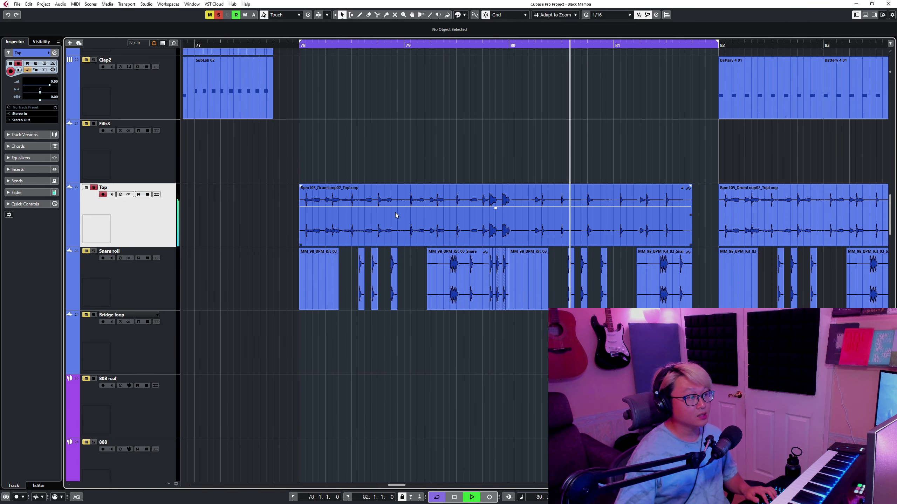
key("shift+g")
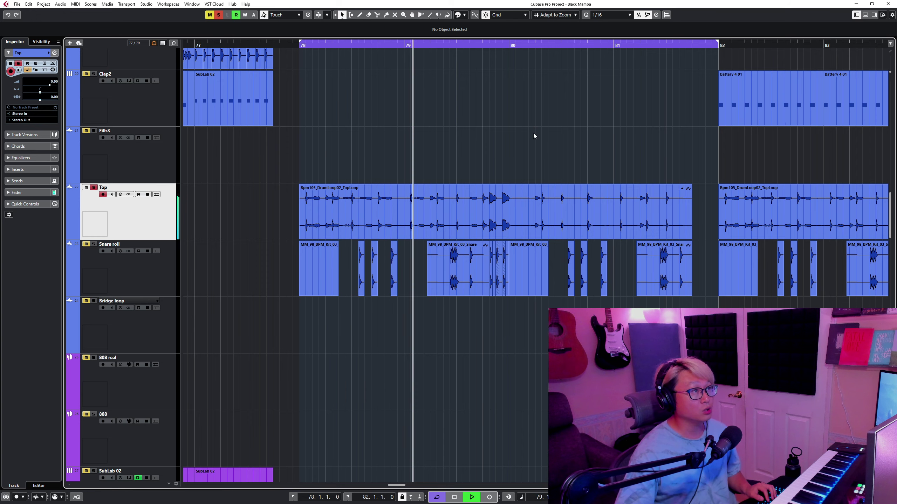
key("Down")
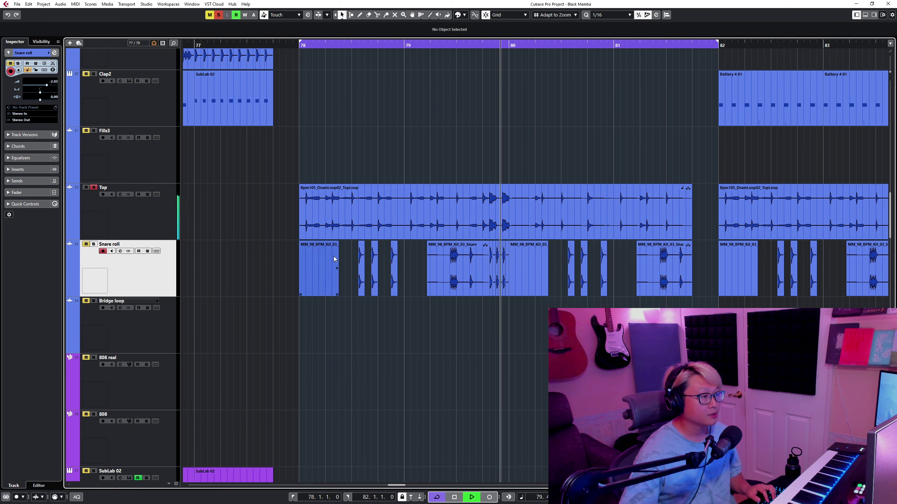
- Solo the Snare roll and FX chant tracks alongside Top while bars 78 to 82 cycle, and select the Kick track
key("shift+g")
key("shift+g")
key("shift+g")
key("shift+g")
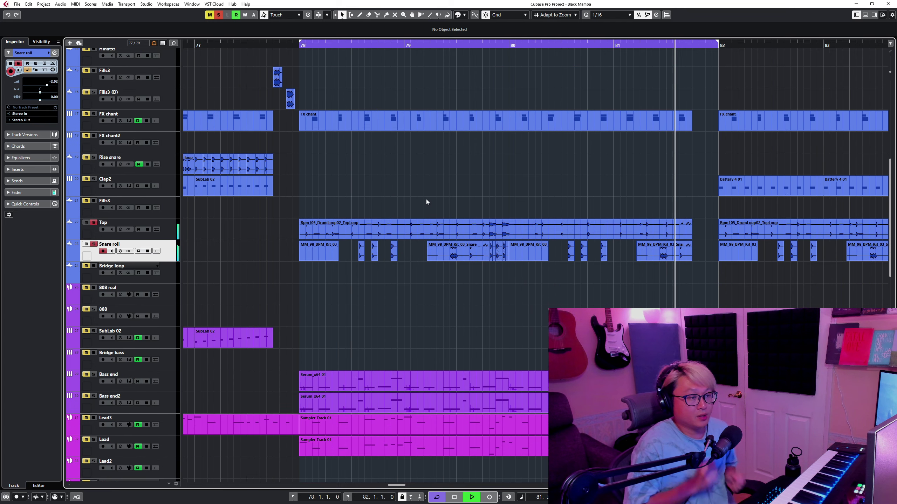
scroll(389, 185, "up", 4)
left_click(167, 375)
key("s")
scroll(385, 274, "up", 1)
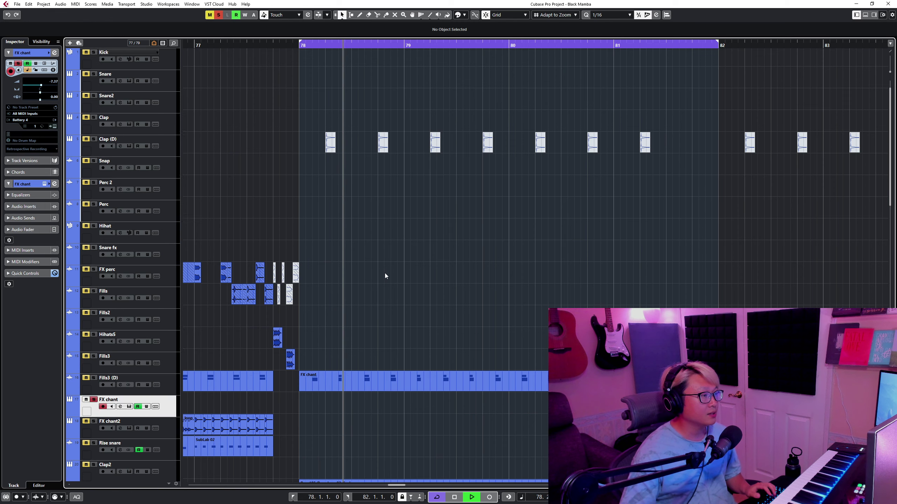
left_click(174, 60)
scroll(466, 200, "down", 6)
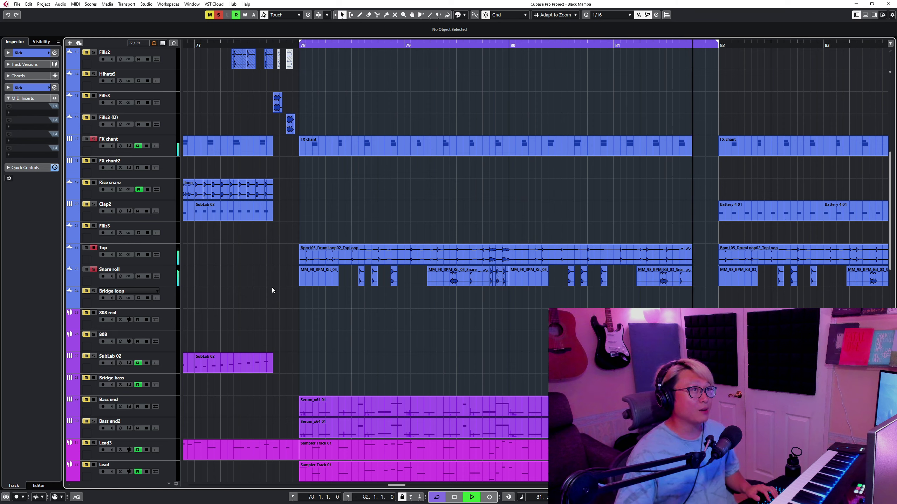
- Add the Bass end track to the solo and open its Serum instrument
scroll(272, 288, "down", 3)
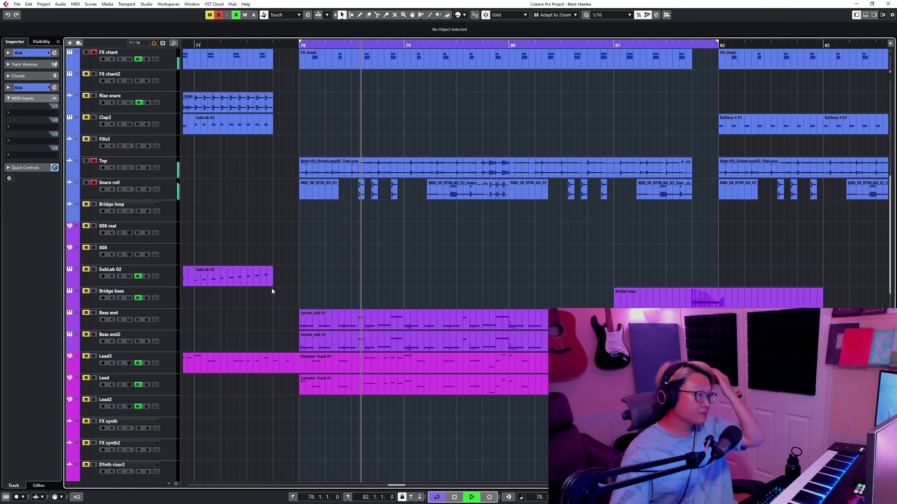
scroll(316, 252, "down", 3)
left_click(164, 232)
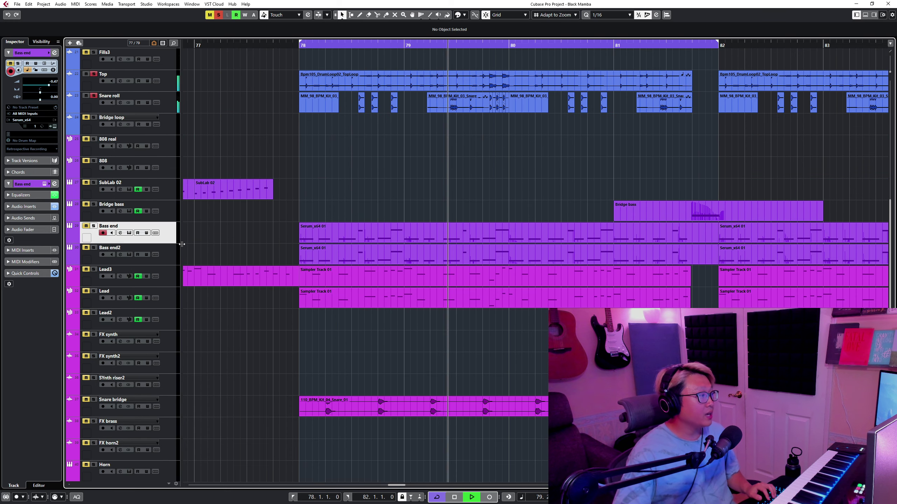
left_click(176, 255)
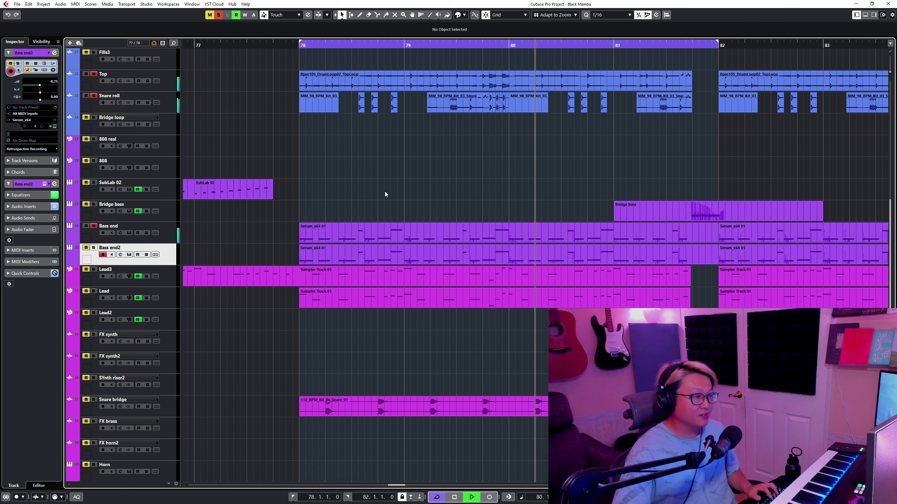
key("shift+h")
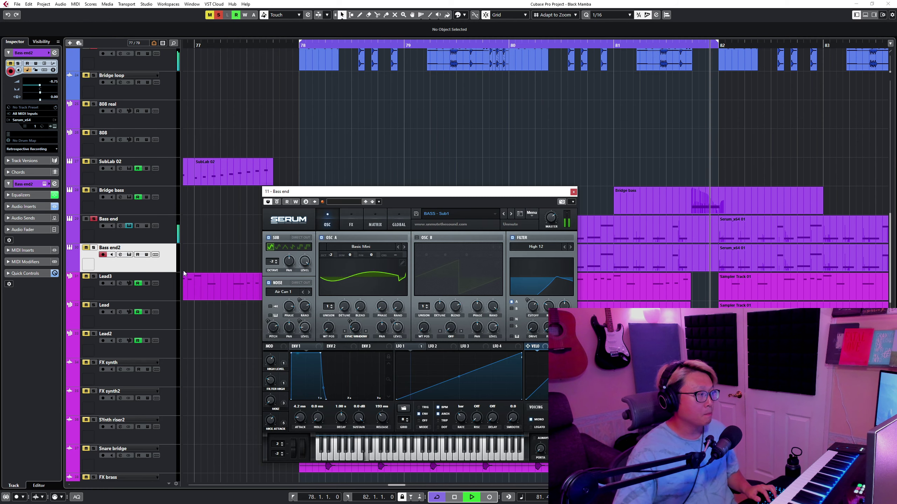
- Add Bass end2 to the solo, inspect its Serum instrument in place of Bass end's, and close the instrument window
key("s")
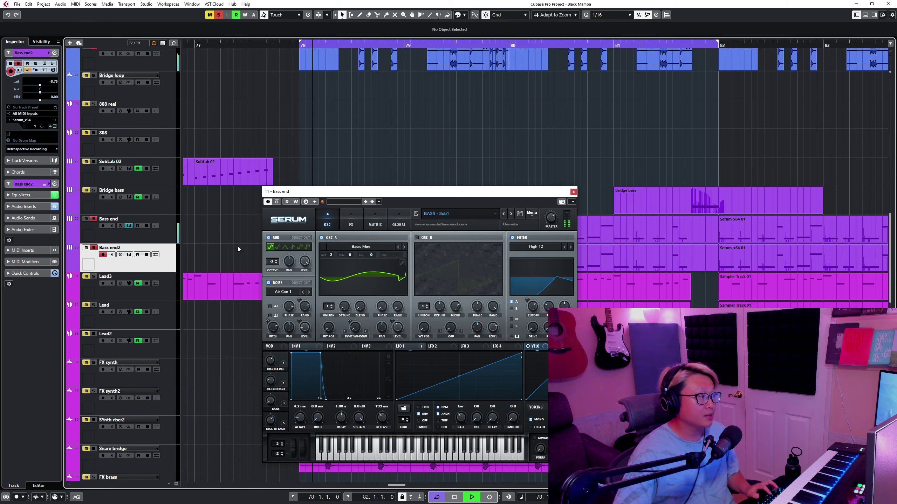
left_click(573, 192)
left_click(129, 254)
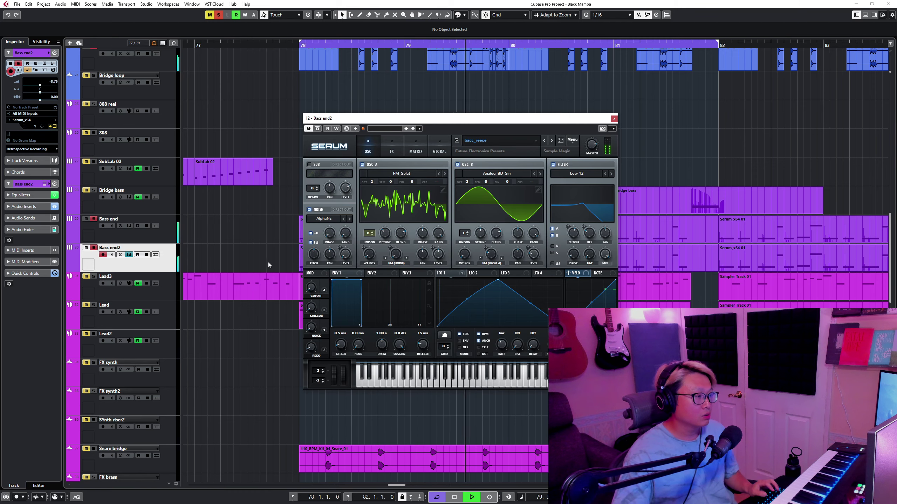
left_click(614, 118)
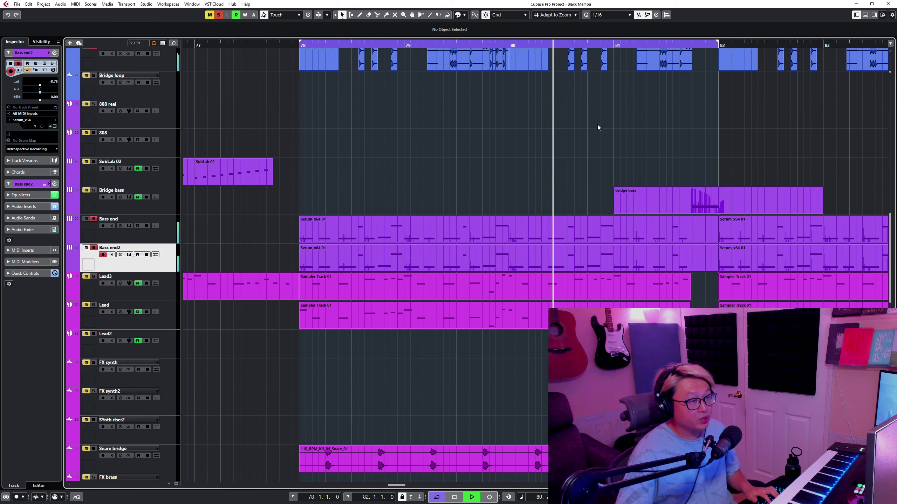
- Add the Lead3, Lead and Snare bridge tracks to the solo while bars 78 to 82 cycle
key("shift+g")
scroll(442, 172, "down", 4)
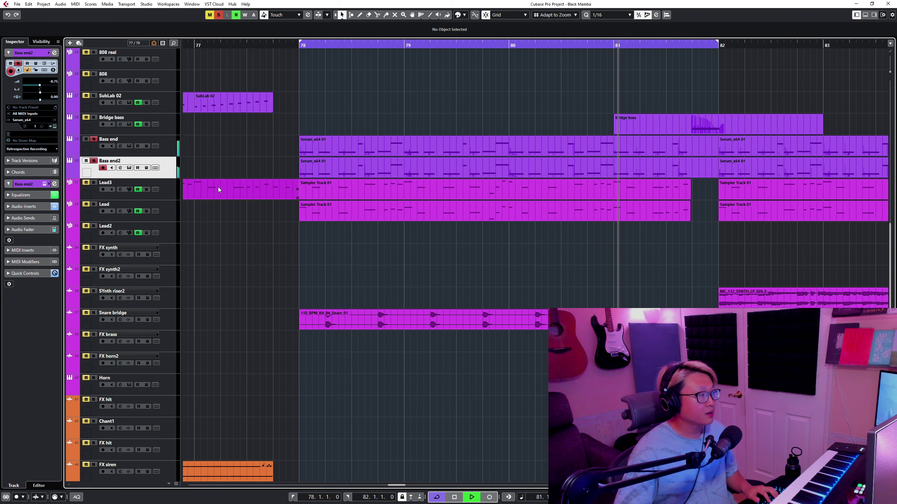
left_click(172, 195)
left_click(171, 216)
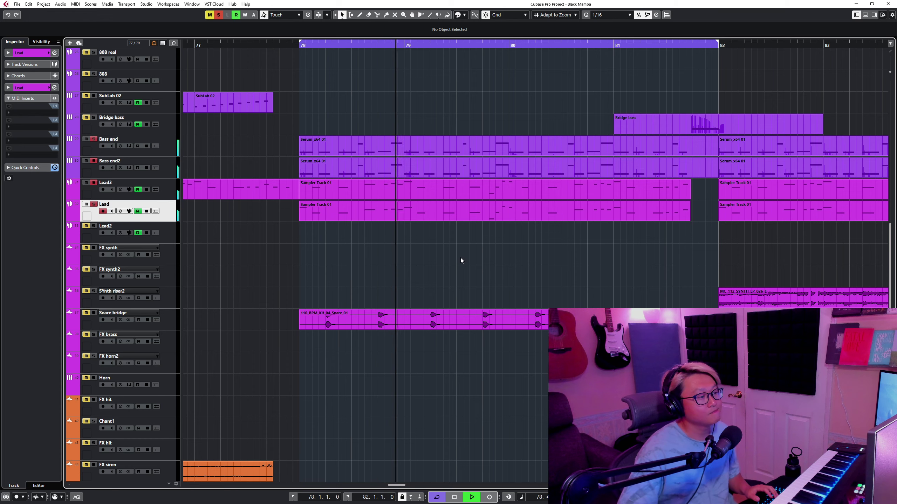
scroll(253, 272, "down", 2)
left_click(173, 235)
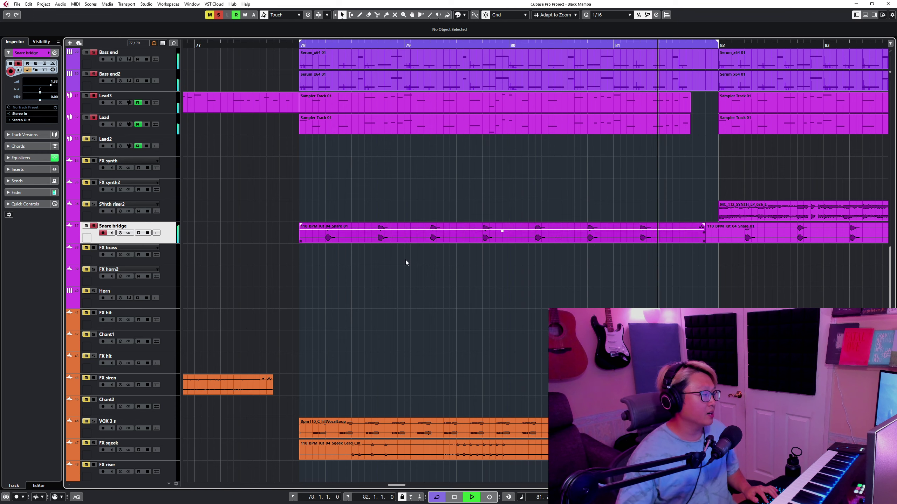
- Add the VOX 3 s and FX sqeek tracks to the solo and examine their clips in bars 78 to 82
scroll(221, 310, "down", 4)
left_click(163, 256)
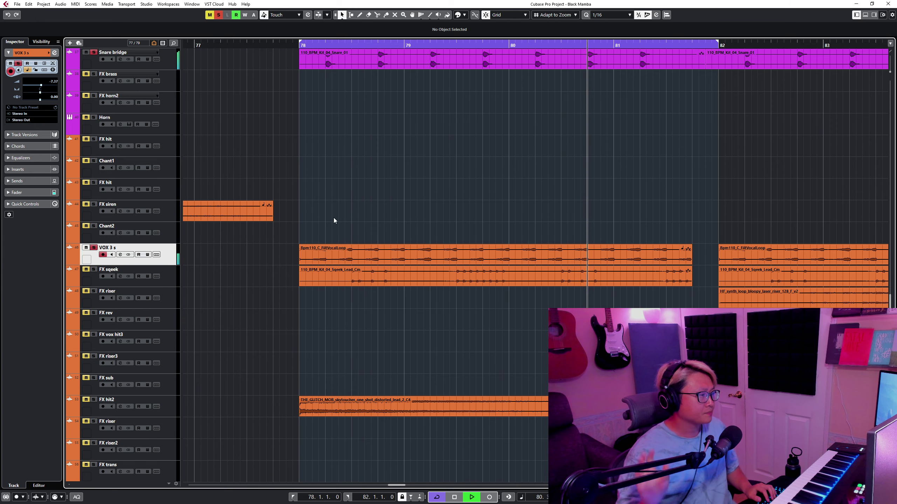
left_click(167, 285)
scroll(442, 215, "down", 2)
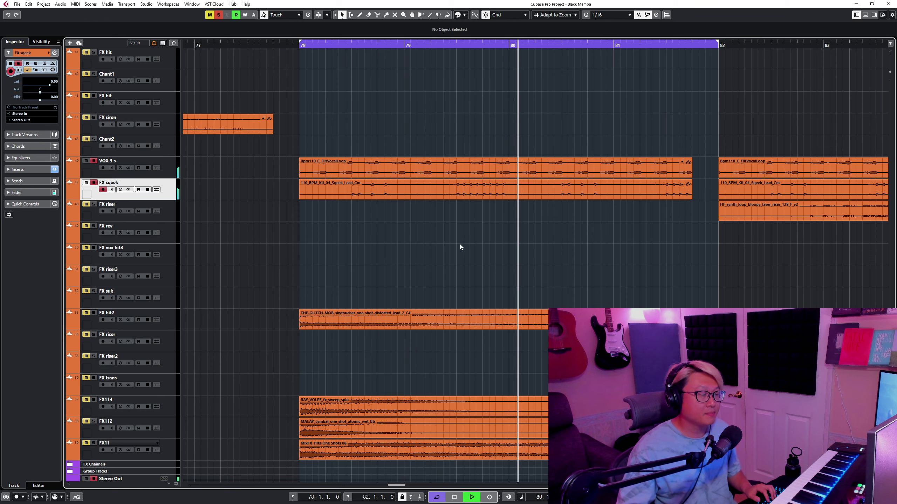
key("shift+h")
key("shift+h")
key("shift+h")
key("shift+g")
key("shift+g")
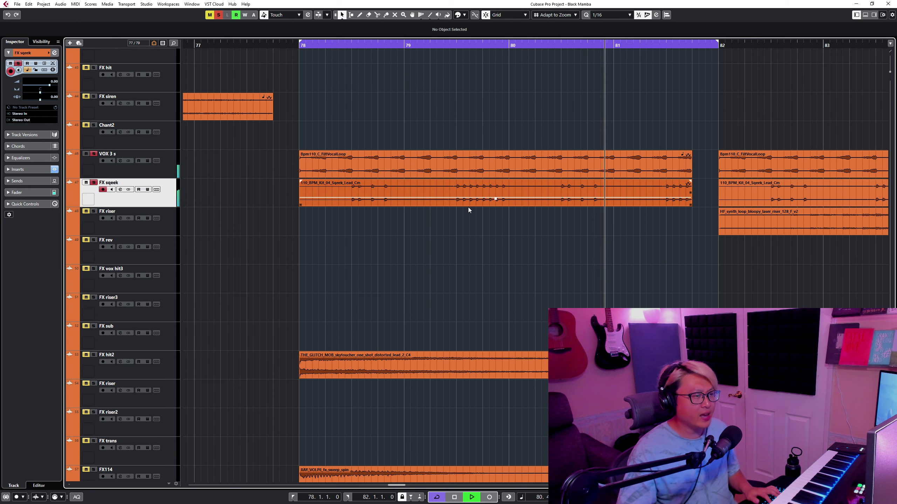
- Add the FX hit2, FX114, FX112 and FX11 tracks to the solo
left_click(168, 281)
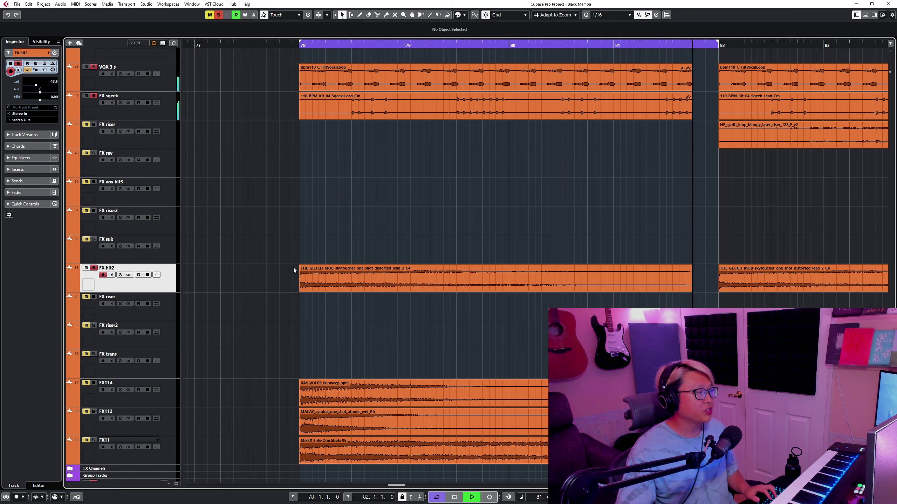
scroll(293, 270, "down", 2)
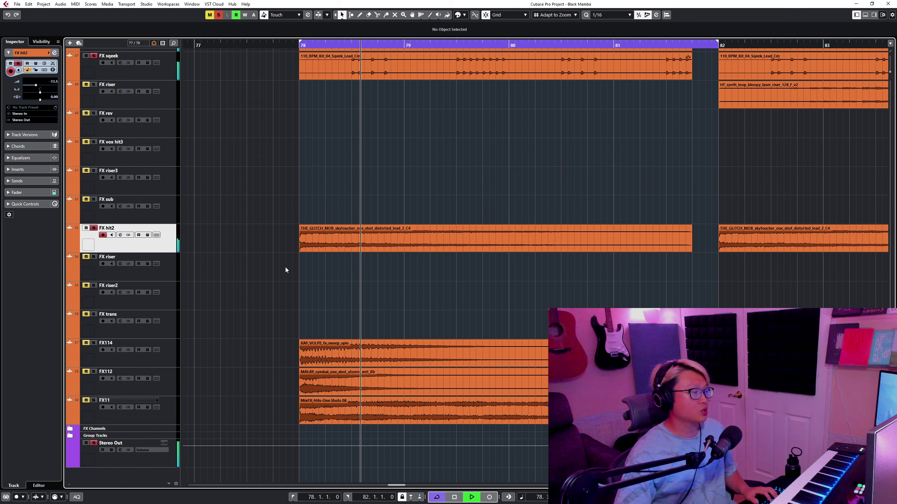
left_click(166, 352)
left_click(166, 381)
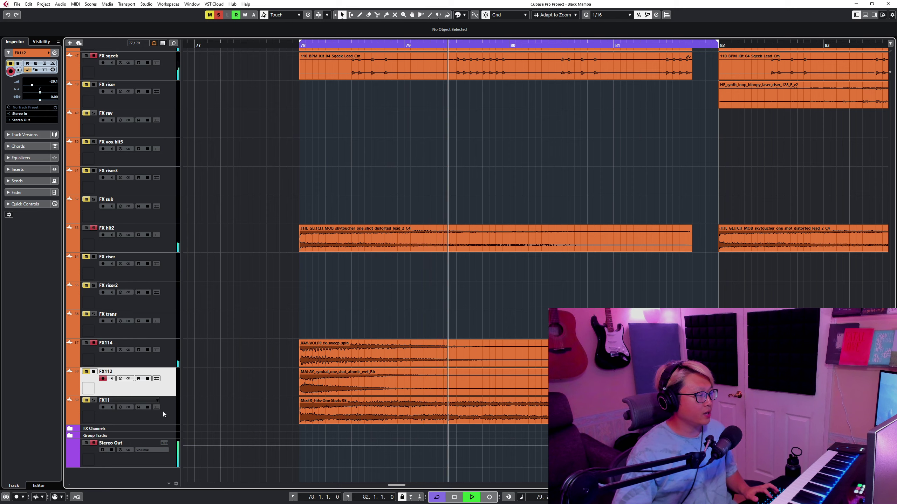
left_click(163, 413)
- Stop playback and clear all track solos
key("shift+g")
key("shift+g")
key("g")
key("g")
key("g")
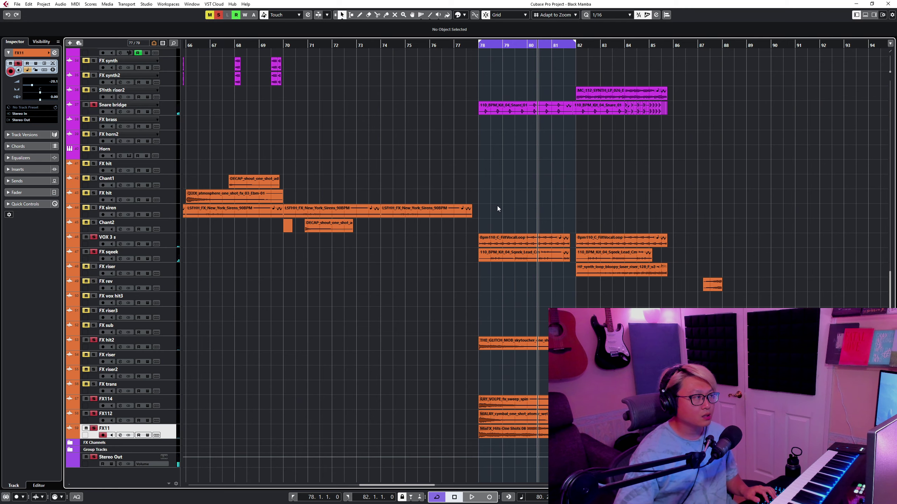
key("h")
key("h")
key("h")
key("h")
left_click(218, 15)
key("shift+h")
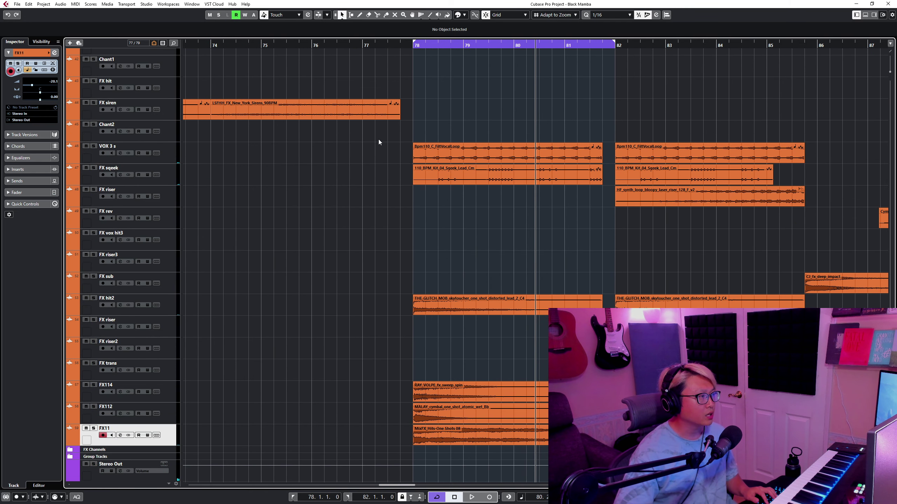
- Copy the FX siren clip that starts at bar 74 to bar 78 on the same track
scroll(378, 143, "up", 4)
key("g")
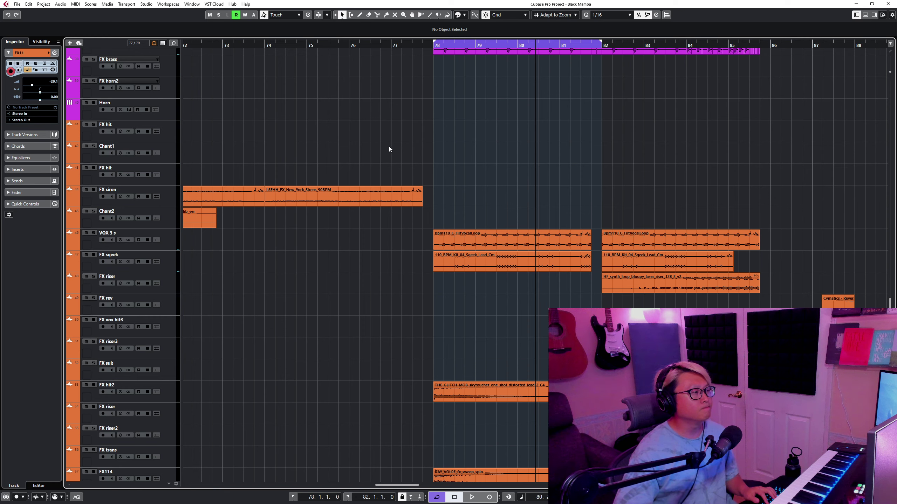
left_click(265, 45)
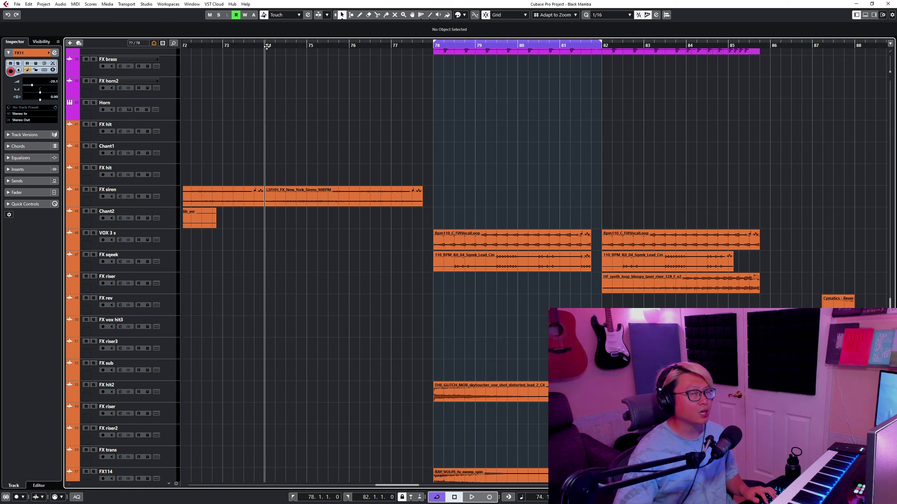
left_click_drag(305, 196, 469, 197)
- Solo the FX siren track, play it from bar 74, and stop playback
left_click(93, 190)
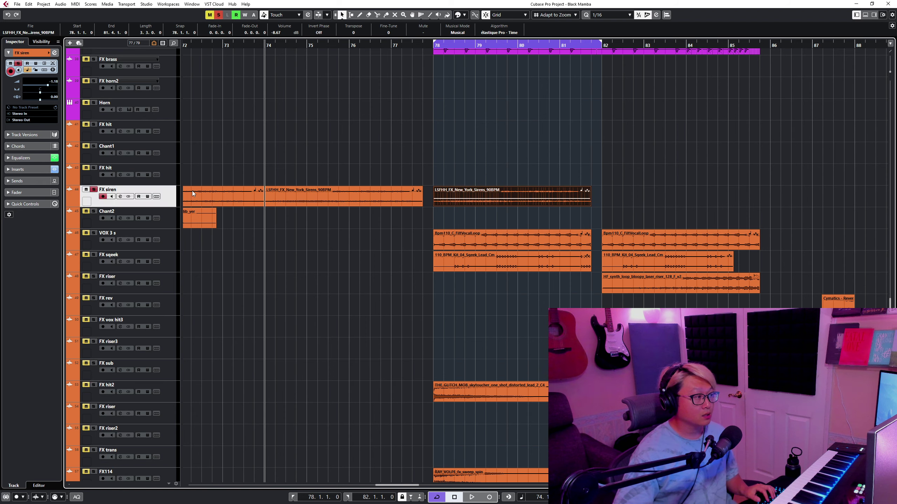
key("space")
right_click(467, 135)
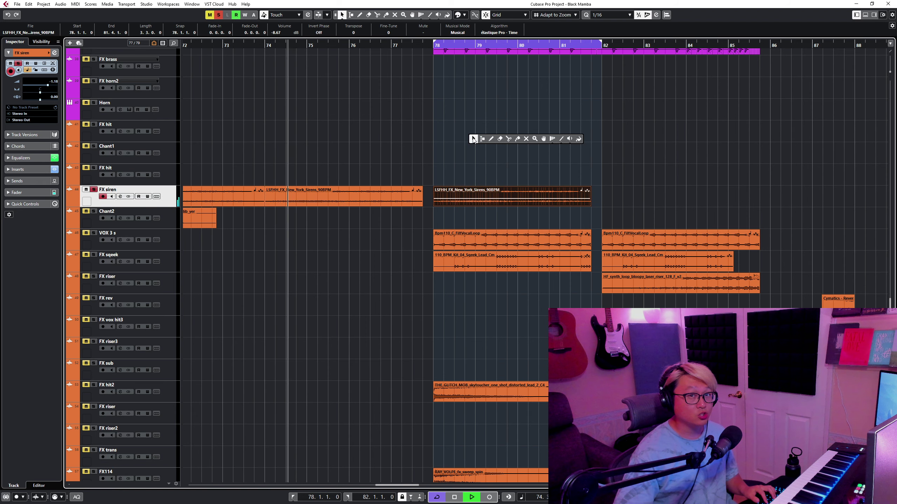
left_click(465, 130)
key("space")
- Play all tracks unsoloed from bar 78 and turn the cycle off to let playback run past bar 82
left_click(434, 45)
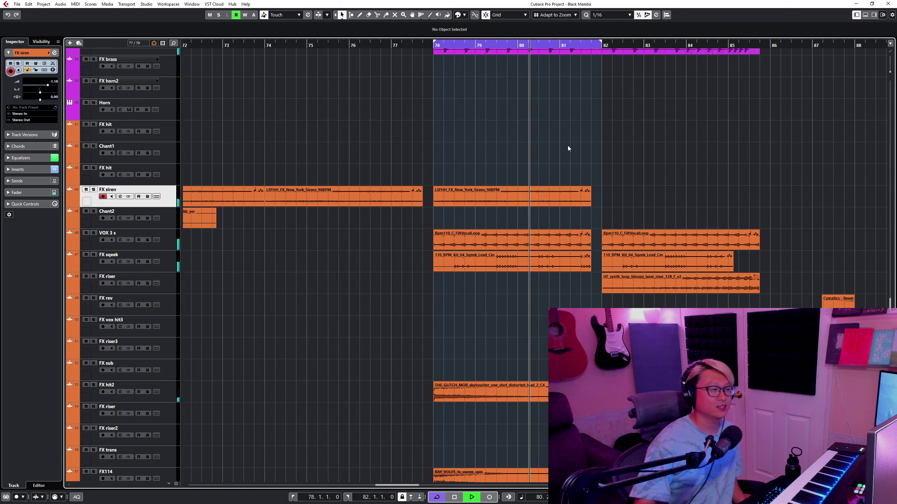
key("shift+g")
key("shift+g")
key("shift+g")
key("shift+g")
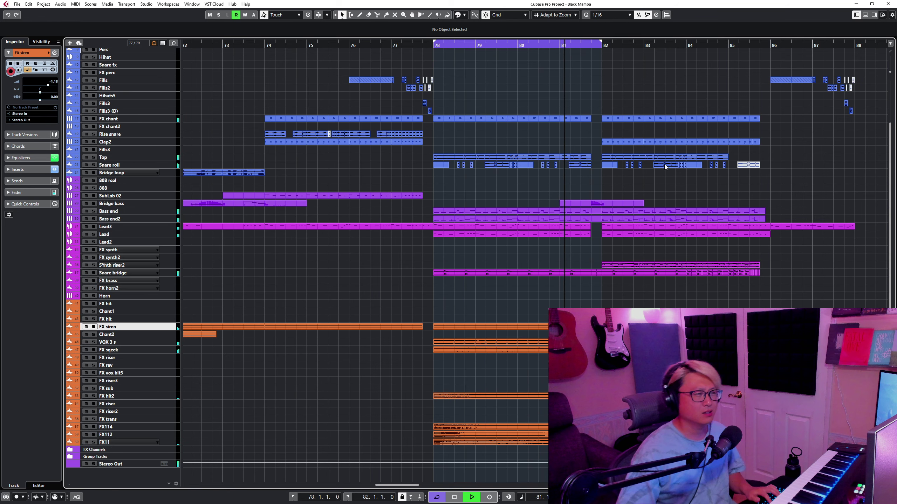
key("g")
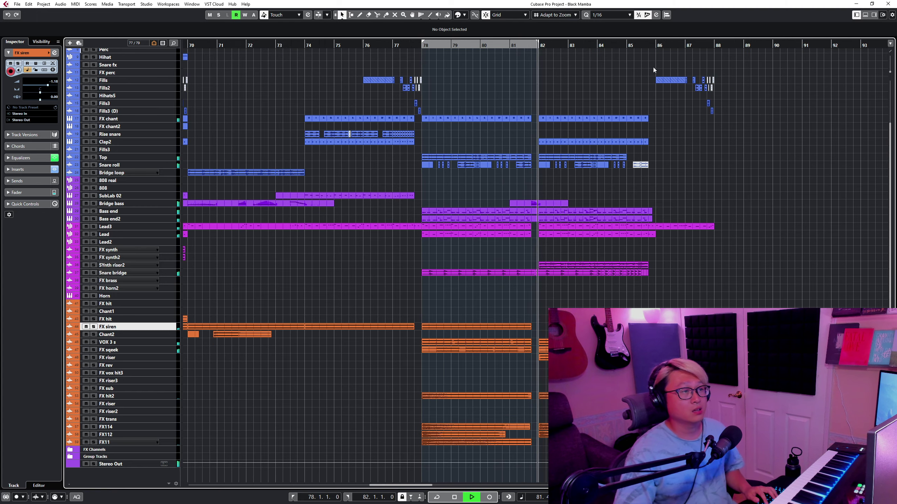
- Examine the drum, bass and FX layers between bars 82 and 88 while the full arrangement plays
key("shift+h")
key("shift+h")
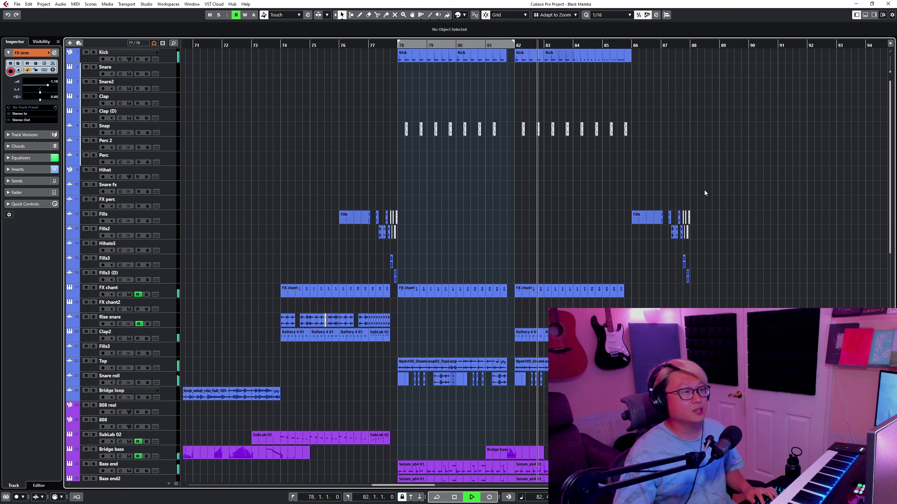
key("h")
key("h")
key("shift+h")
scroll(534, 283, "down", 2)
key("h")
key("h")
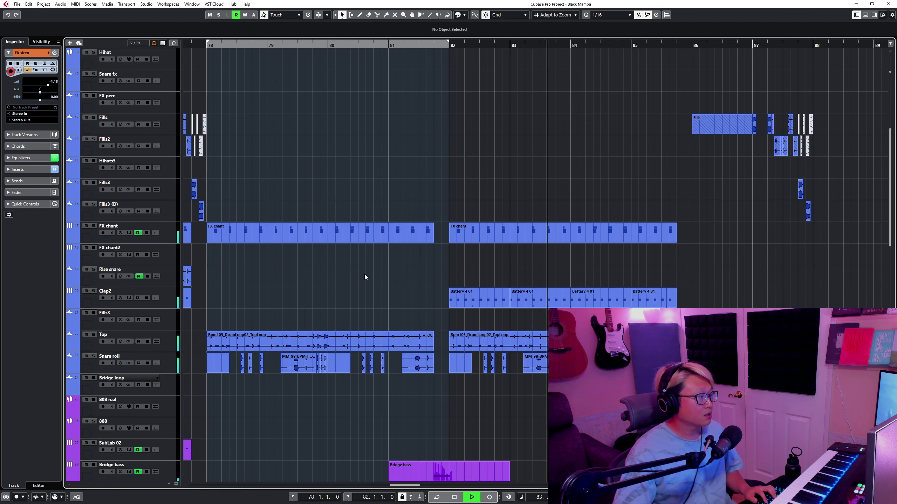
scroll(415, 278, "down", 10)
key("h")
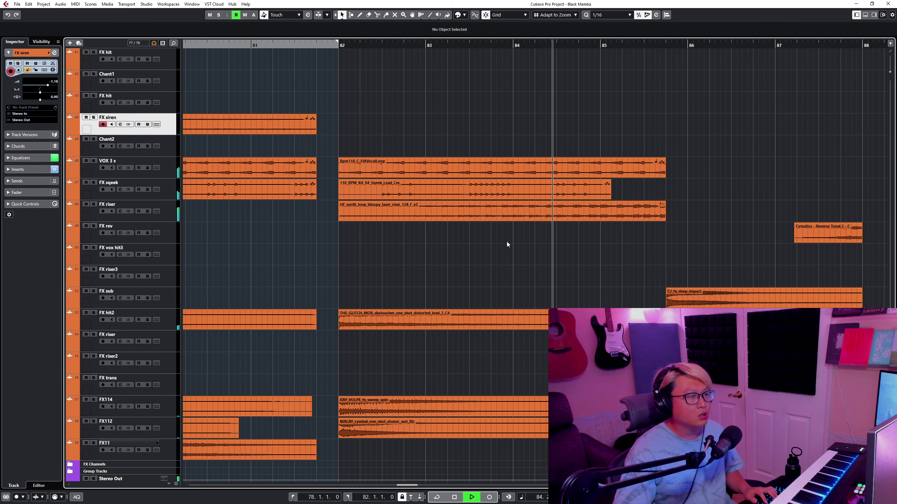
- Stop playback, solo the FX riser track with the laser riser clip, and play it from bar 82
key("space")
left_click(194, 208)
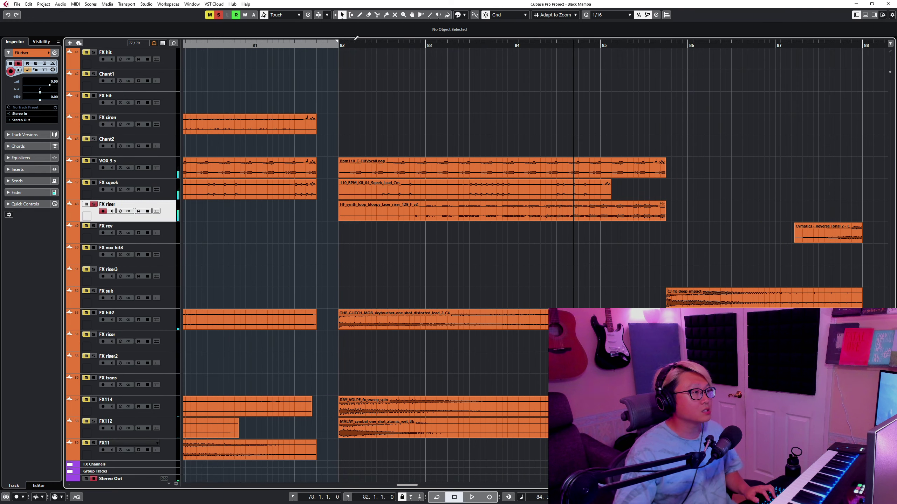
left_click(341, 43)
key("space")
key("shift+h")
key("shift+h")
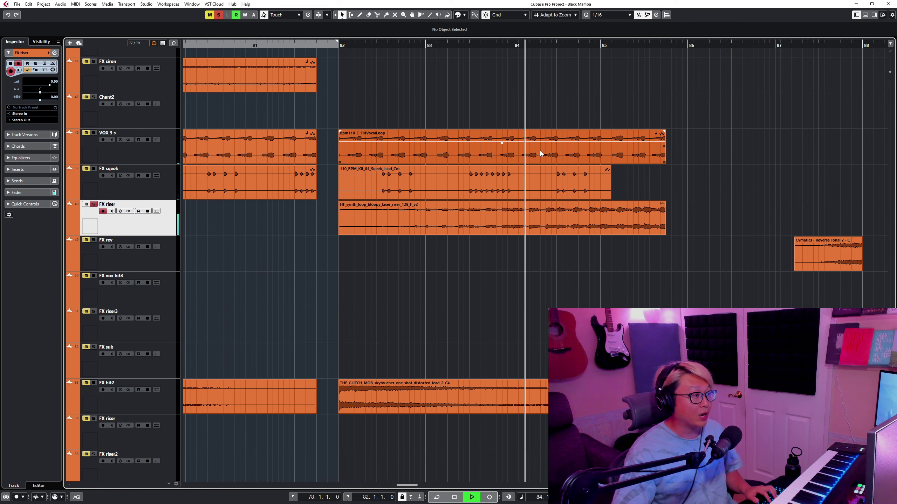
- Take the FX riser track out of solo, play all layers past bar 86, and stop playback
key("s")
key("shift+g")
key("shift+g")
key("shift+g")
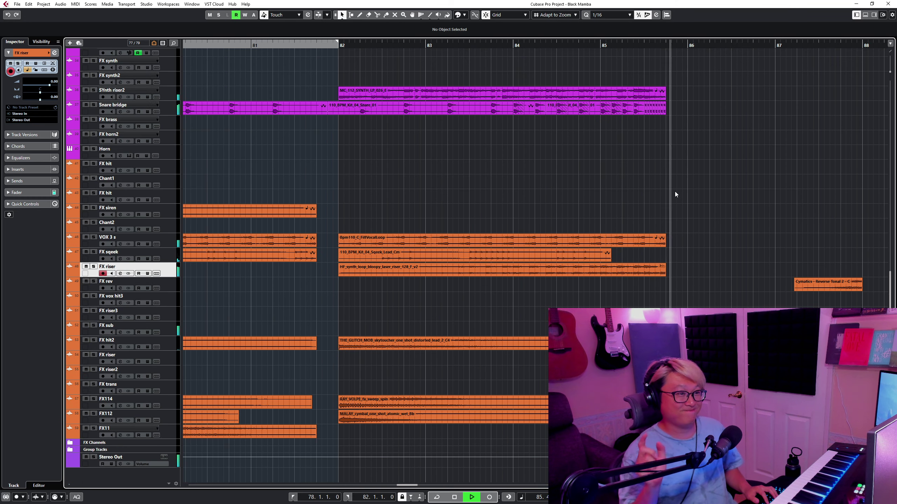
key("g")
scroll(409, 64, "up", 3)
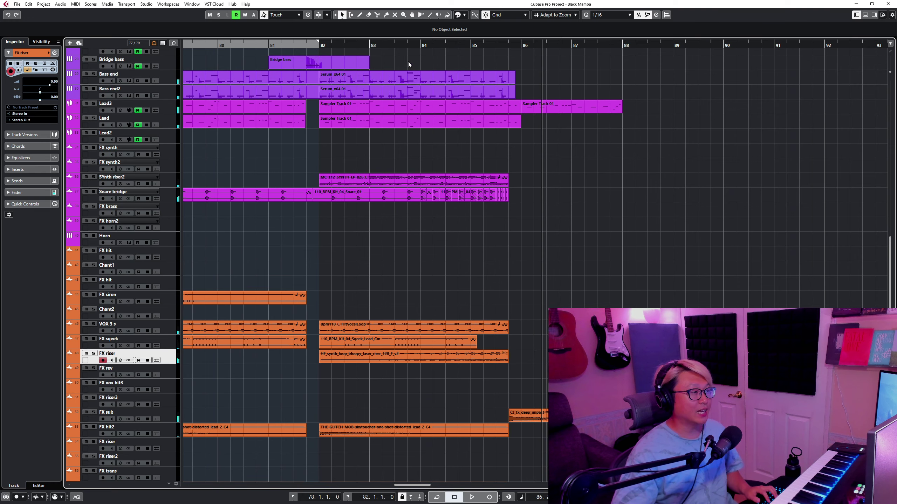
- Solo the Snare bridge track, play it up to bar 86, and take it out of solo during playback
left_click(154, 197)
key("s")
key("space")
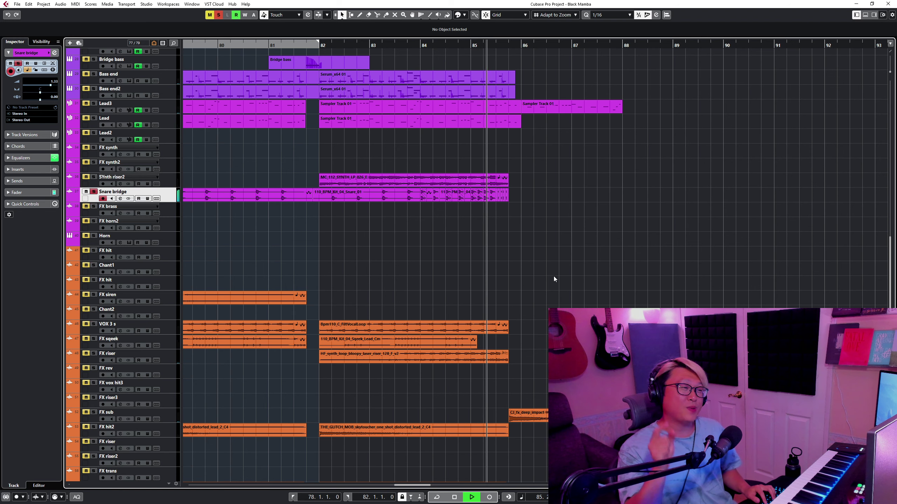
key("s")
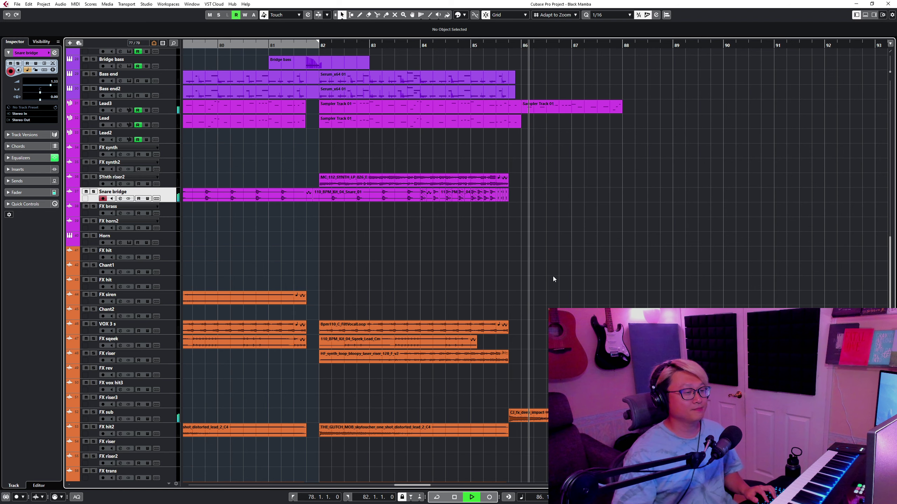
- Examine the Lead3 part between bars 86 and 88 up close while all tracks play, and stop playback past bar 88
left_click(161, 108)
key("shift+h")
key("shift+h")
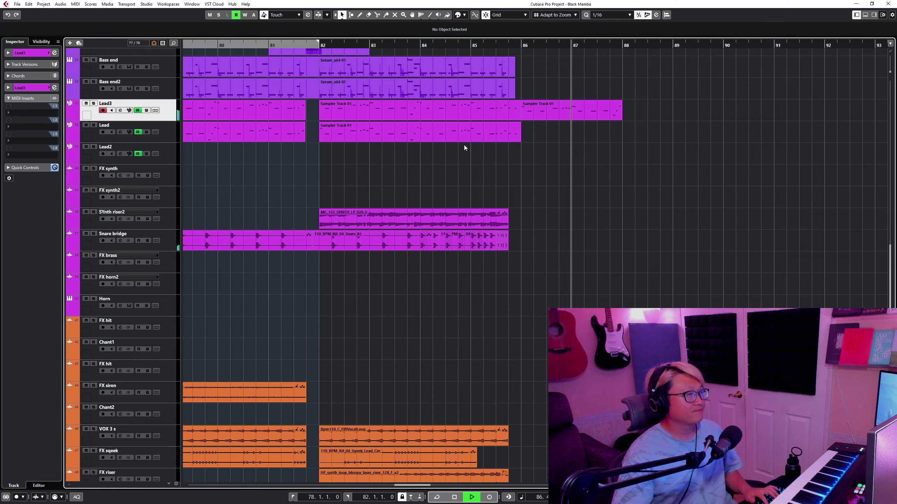
key("h")
key("h")
key("h")
key("h")
key("h")
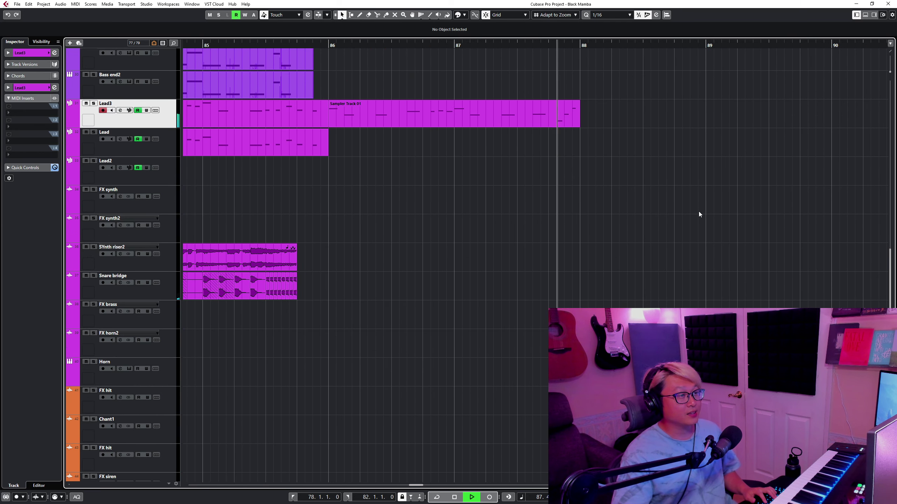
key("space")
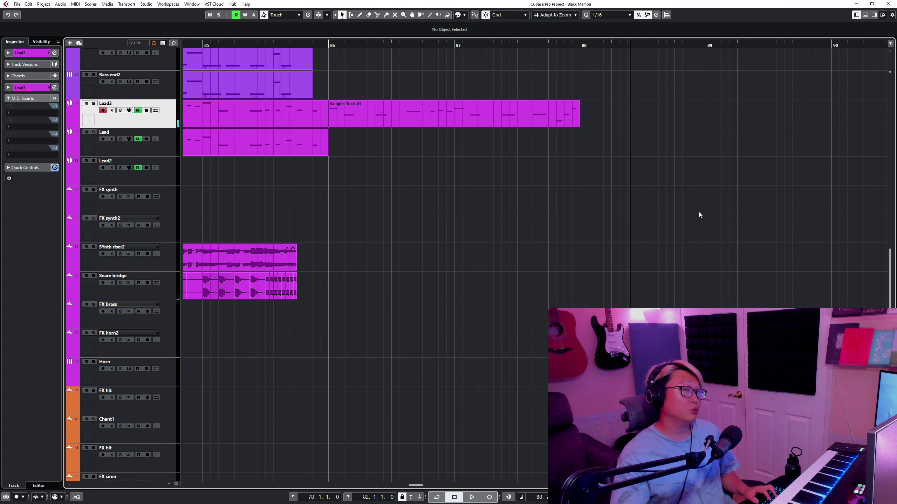
- Place the playhead at bar 87, open the Lead3 channel settings with its LoopMash FX insert, and arrange both windows clear of the Lead3 part
left_click(456, 59)
left_click(129, 111)
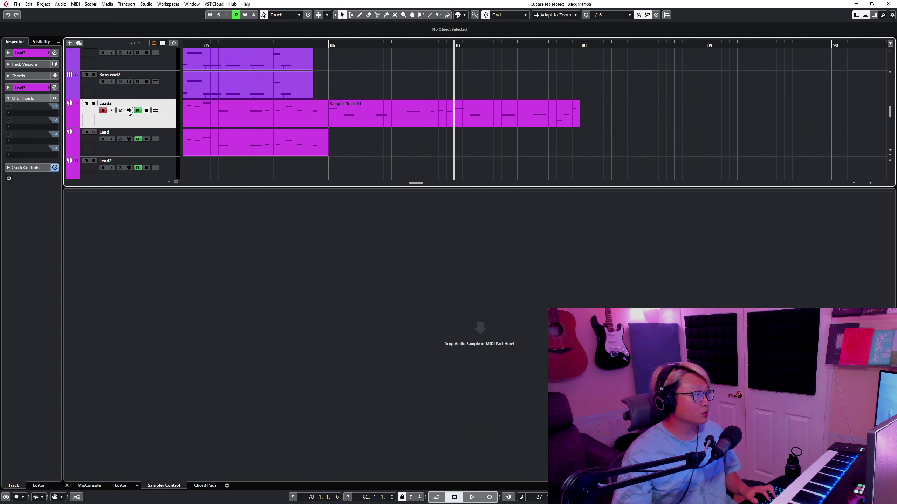
left_click(121, 111)
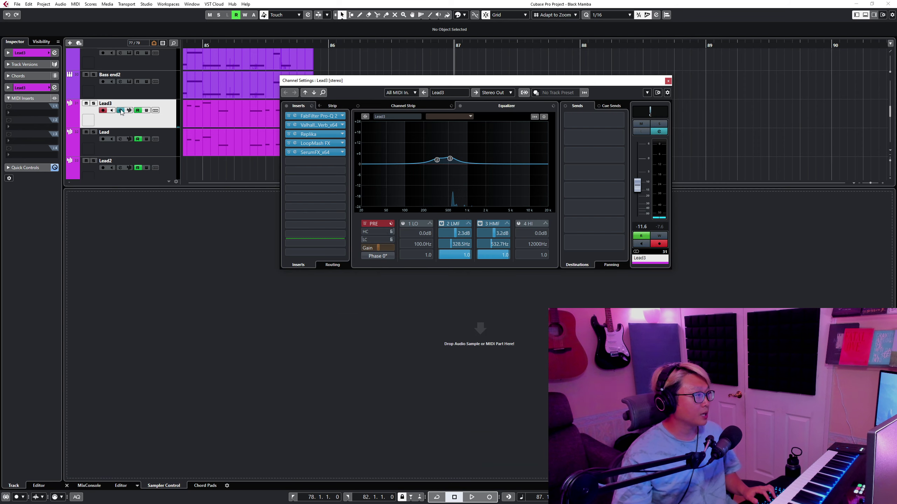
left_click(325, 143)
left_click_drag(509, 81, 272, 239)
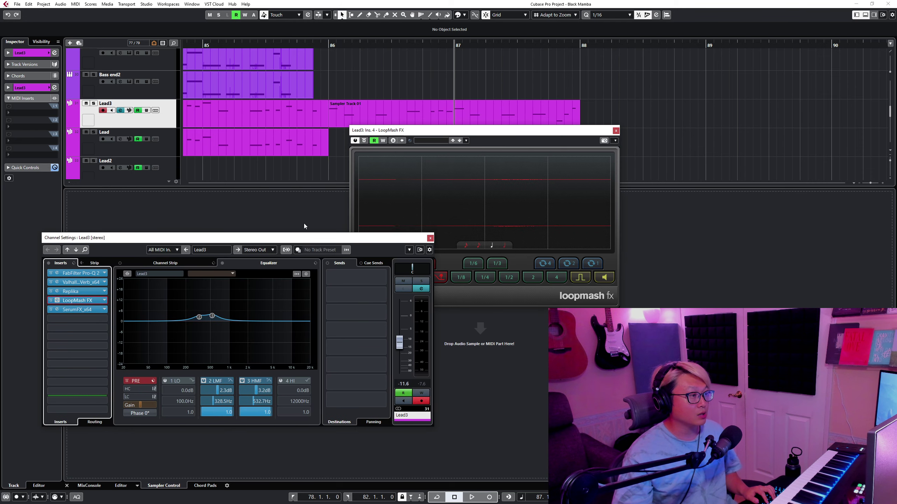
left_click_drag(599, 129, 666, 141)
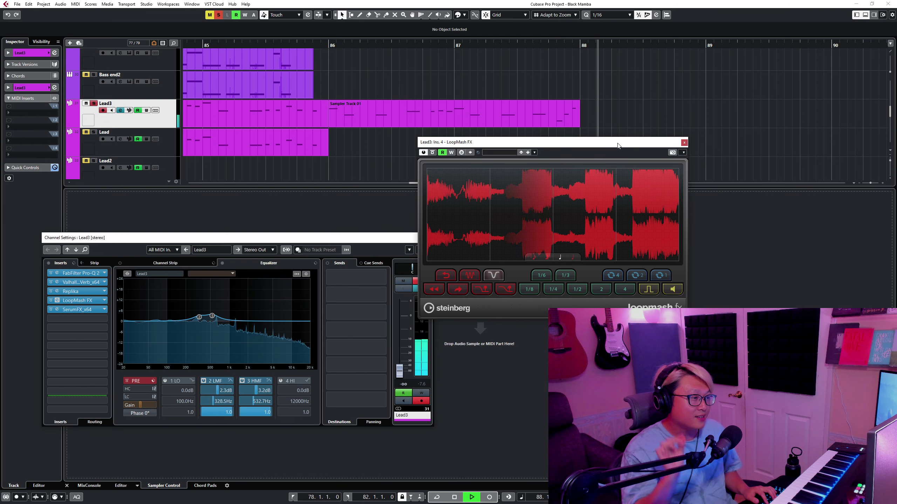
- Play the soloed Lead3 track from bar 86 while auditioning LoopMash FX effects, including the 1/4 slice, and stop past bar 88
key("space")
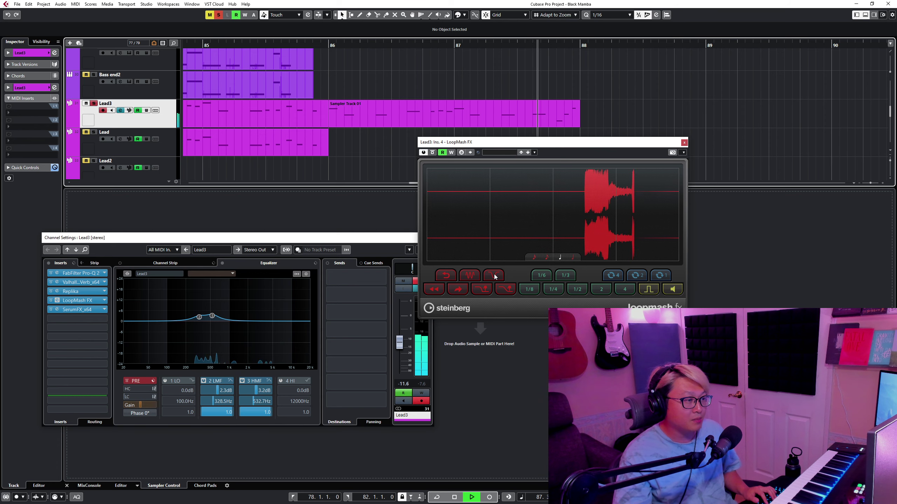
left_click(329, 47)
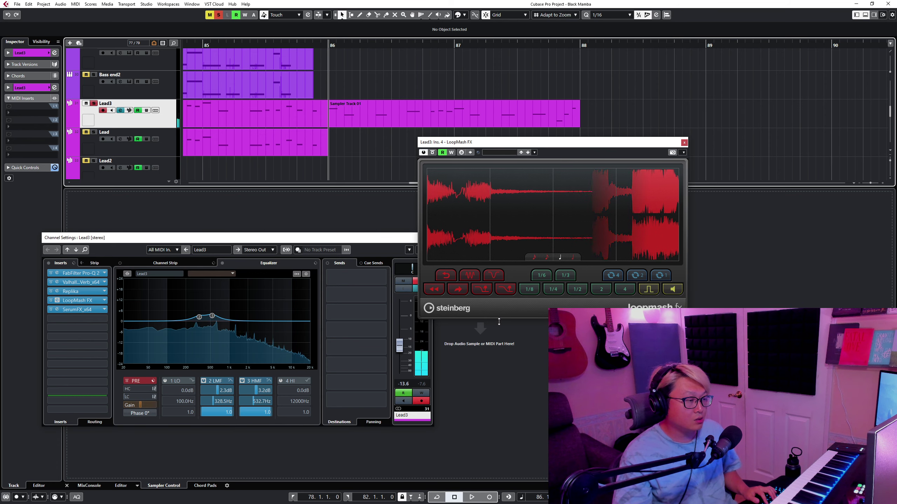
left_click(484, 293)
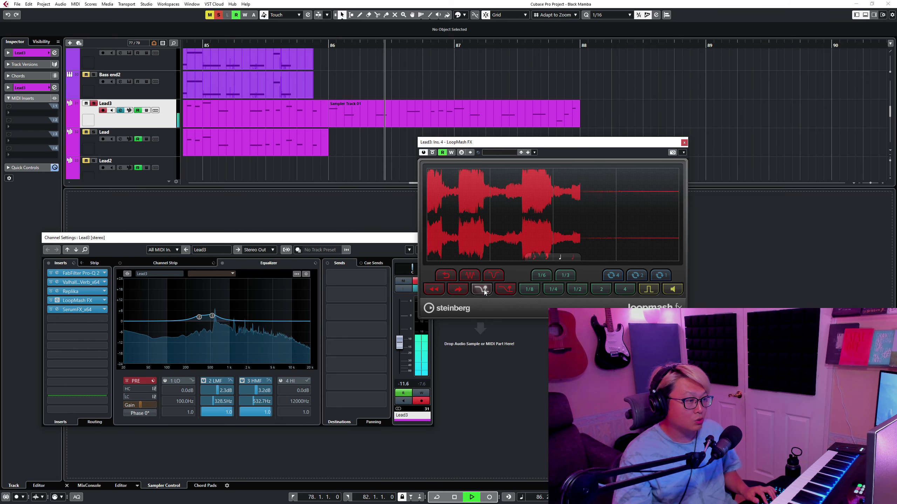
left_click(553, 289)
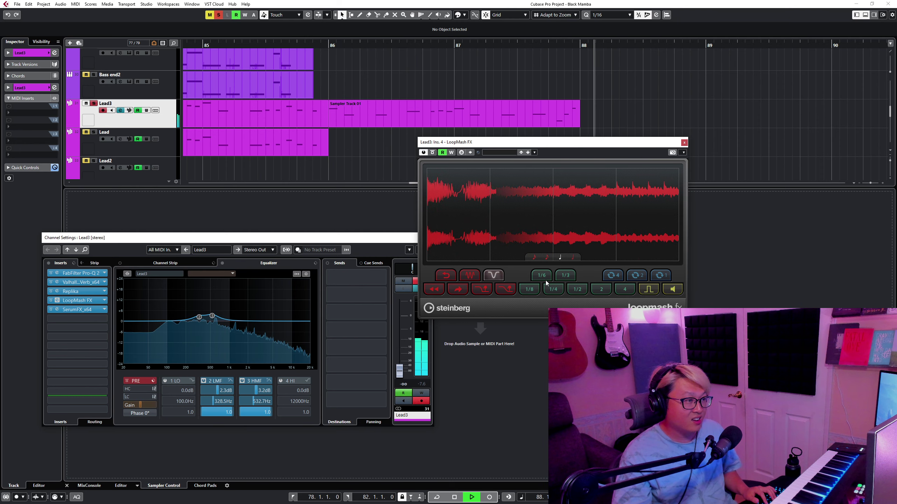
key("space")
- Close the Lead3 channel and effect windows and the sampler area, and take Lead3 out of solo
left_click(430, 238)
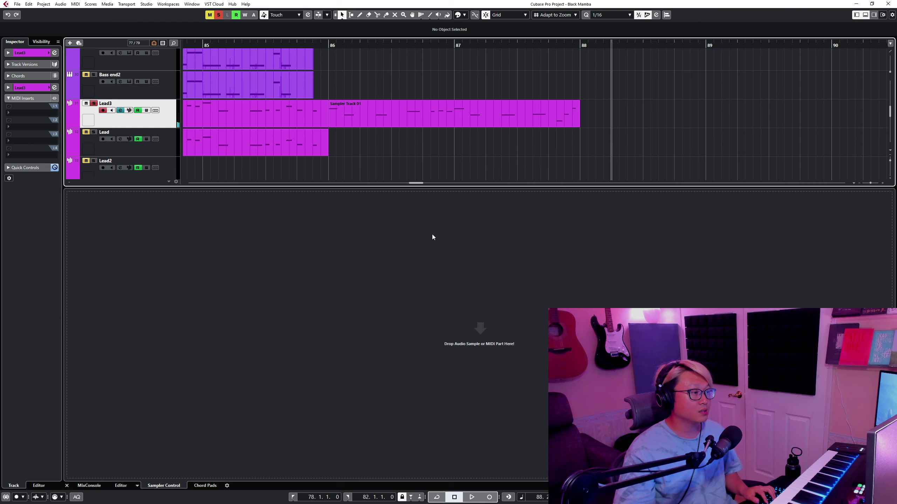
key("s")
key("ctrl+alt+b")
- Examine the arrangement across all tracks from the earlier sections up to bar 88, with the track rows reduced in height
key("g")
key("g")
key("g")
key("g")
key("g")
key("g")
key("g")
key("g")
key("g")
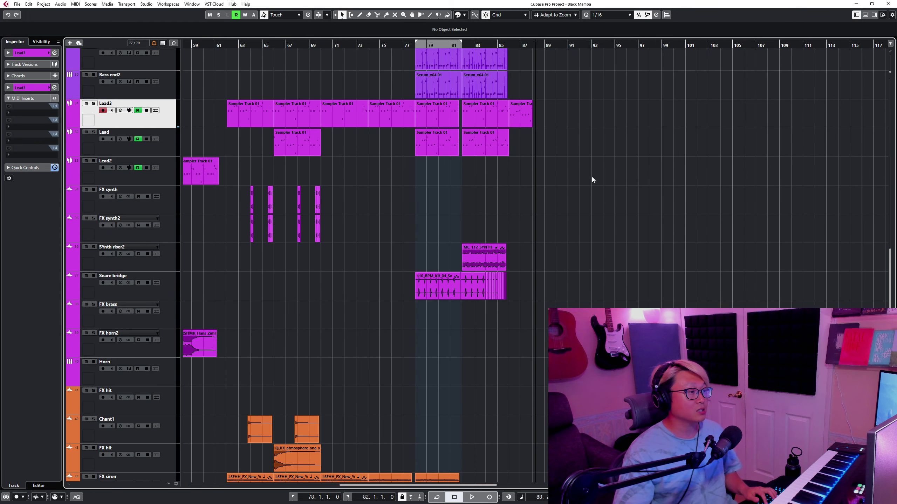
key("shift+g")
key("shift+g")
key("shift+g")
key("g")
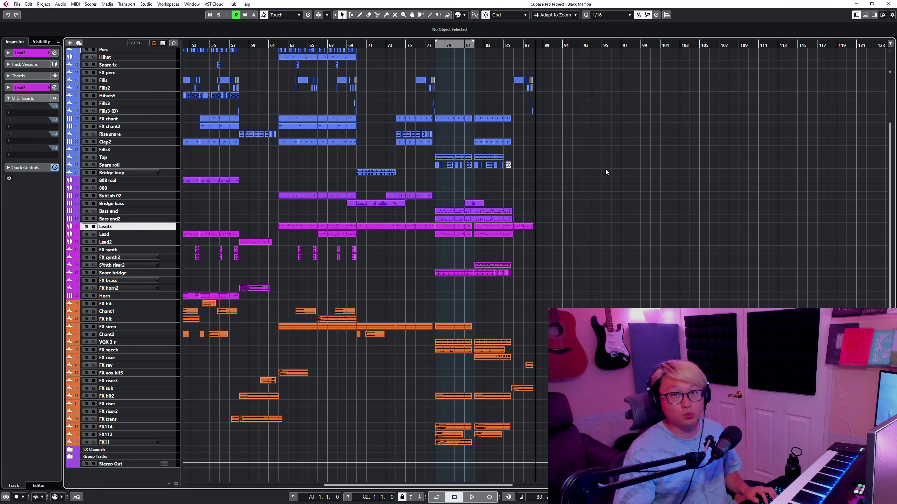
scroll(568, 148, "up", 3)
key("h")
key("h")
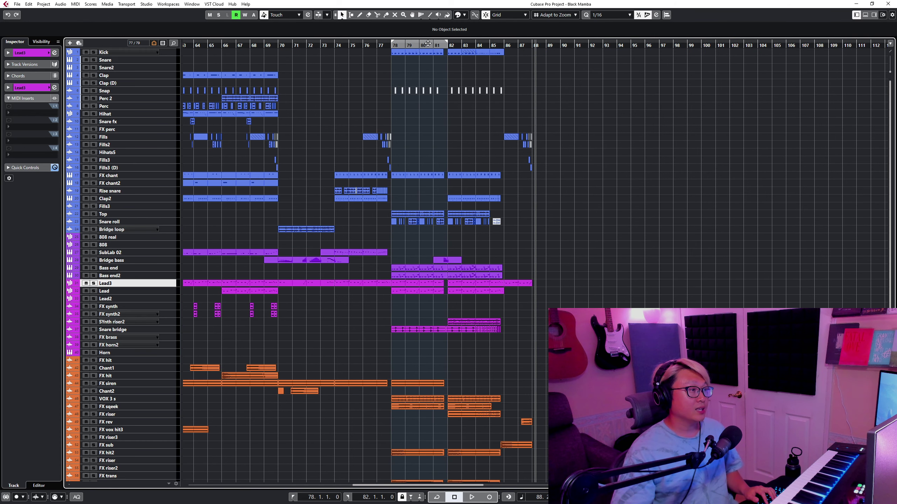